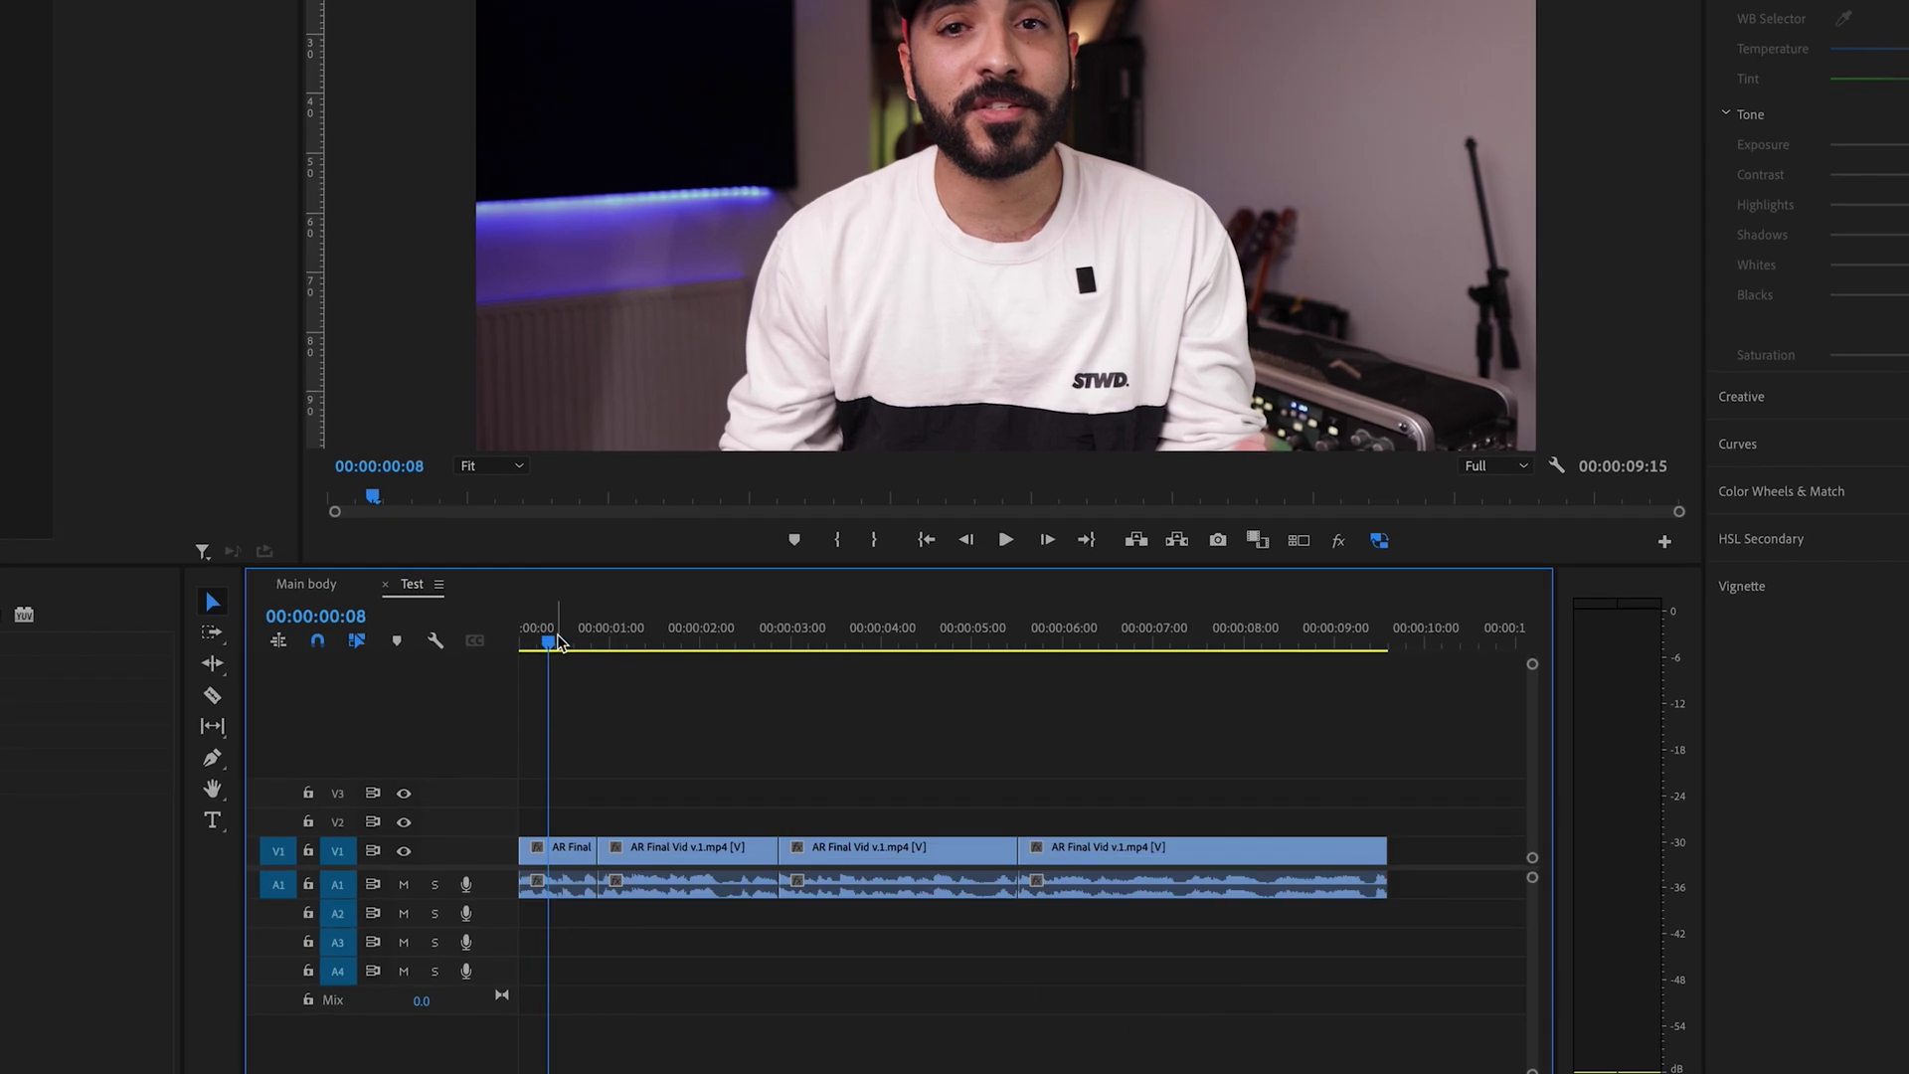
Copy the first clip and paste its Motion and Gaussian Blur attributes onto the last three clips
{"action": "left_click", "coordinate": [560, 642]}
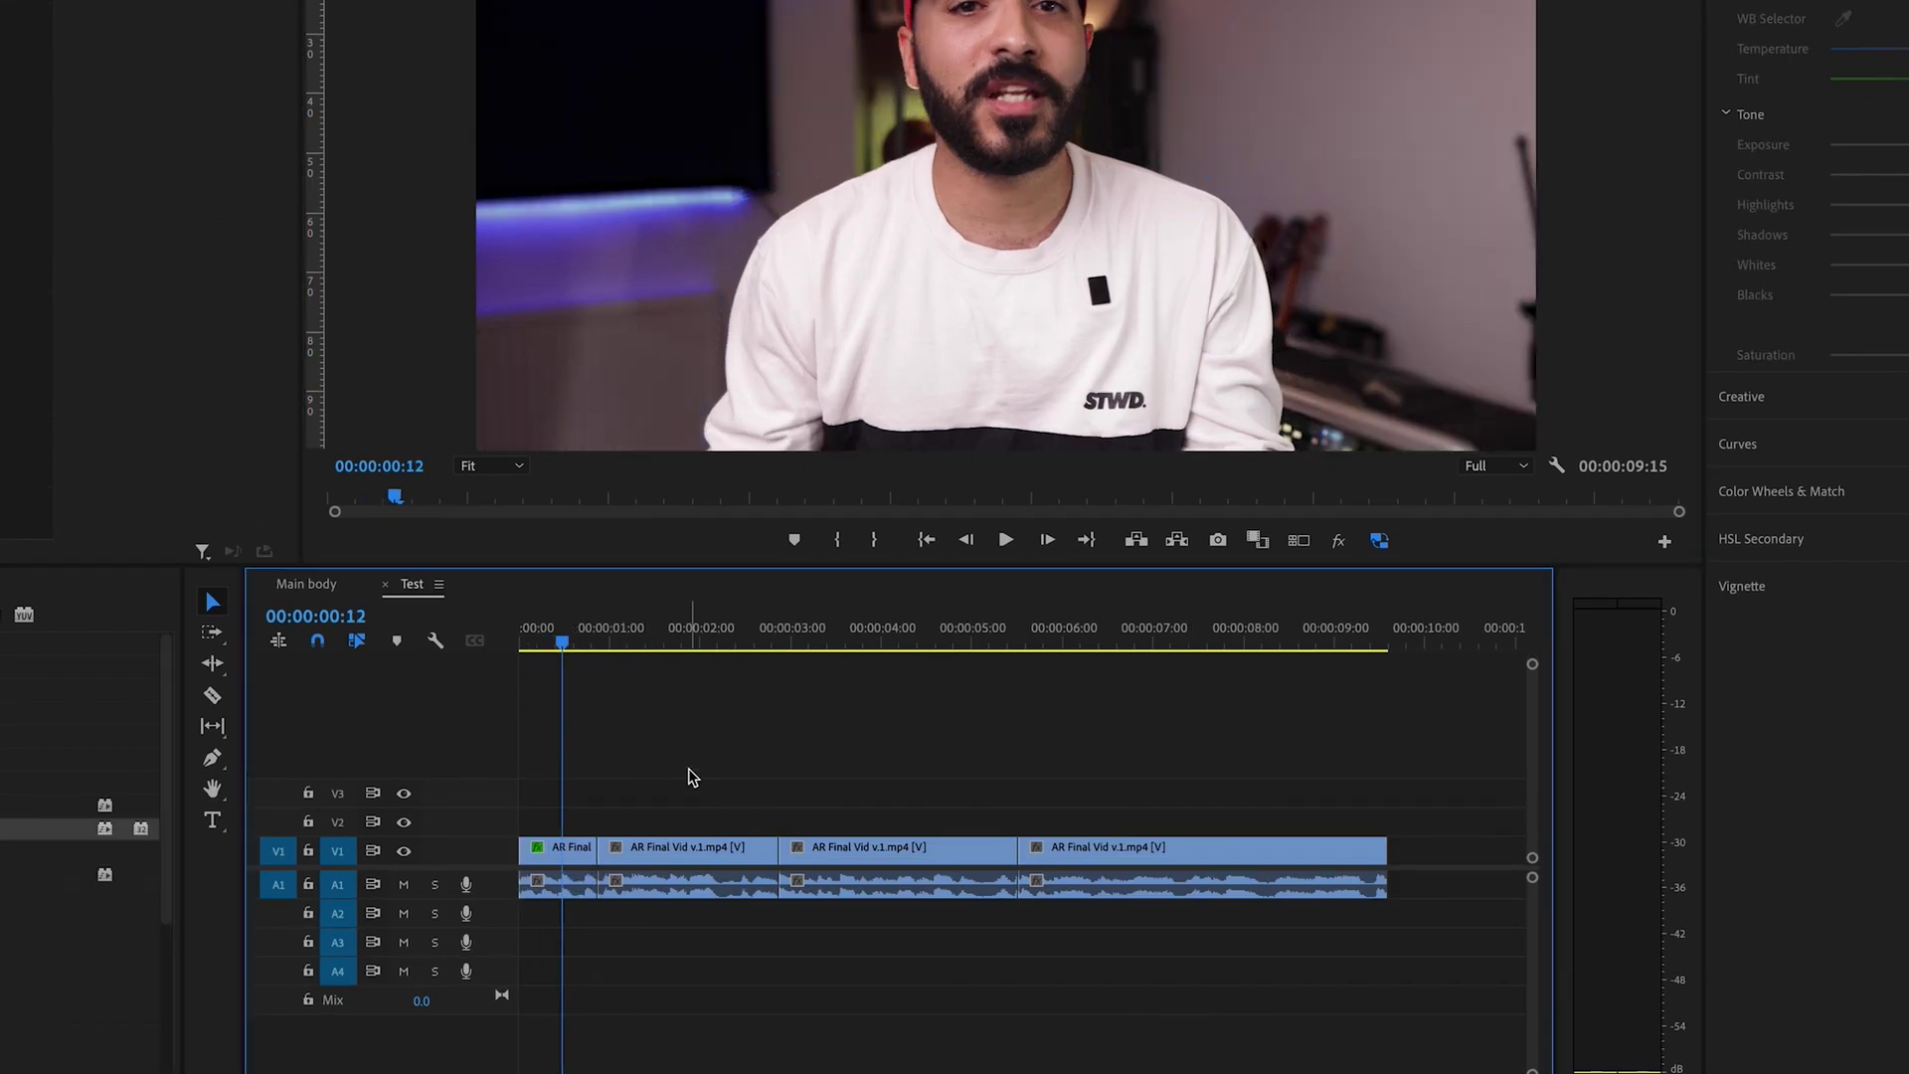
{"action": "left_click", "coordinate": [554, 854]}
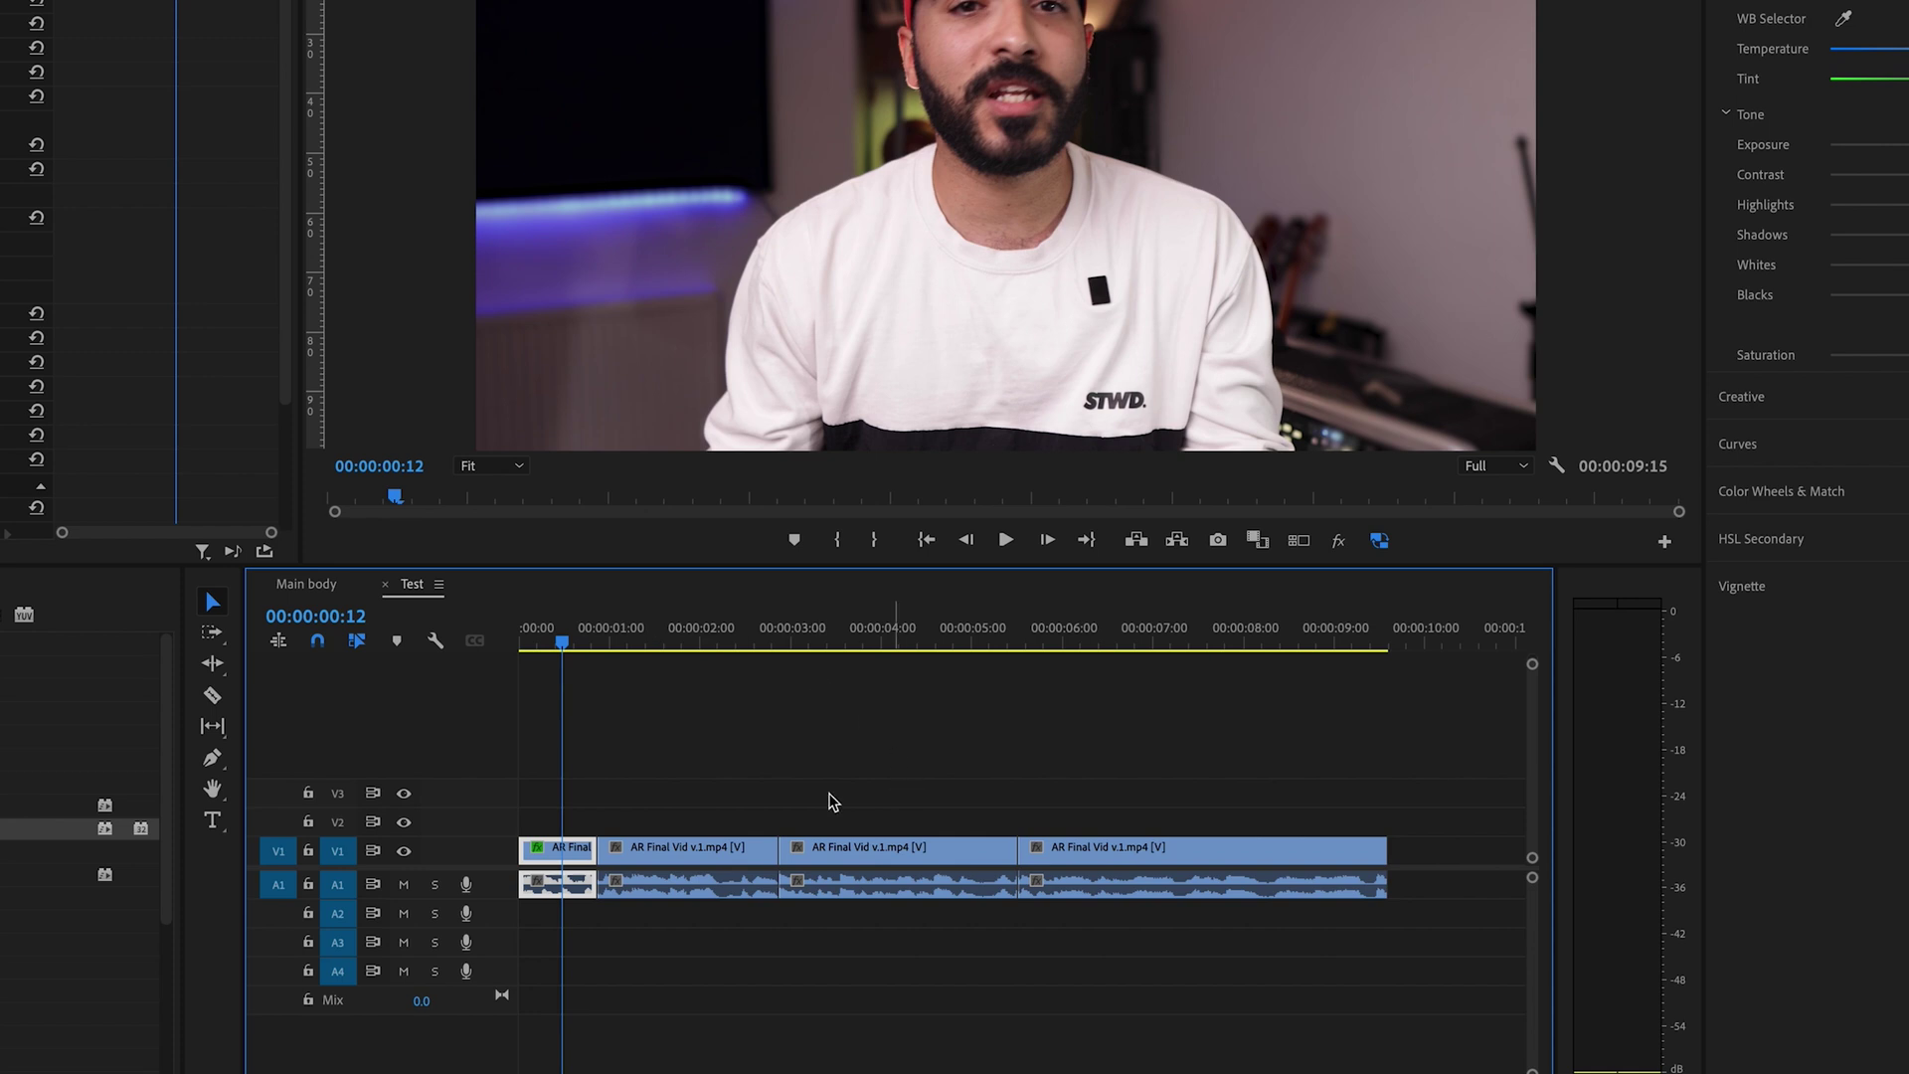
{"action": "key", "text": "super+c"}
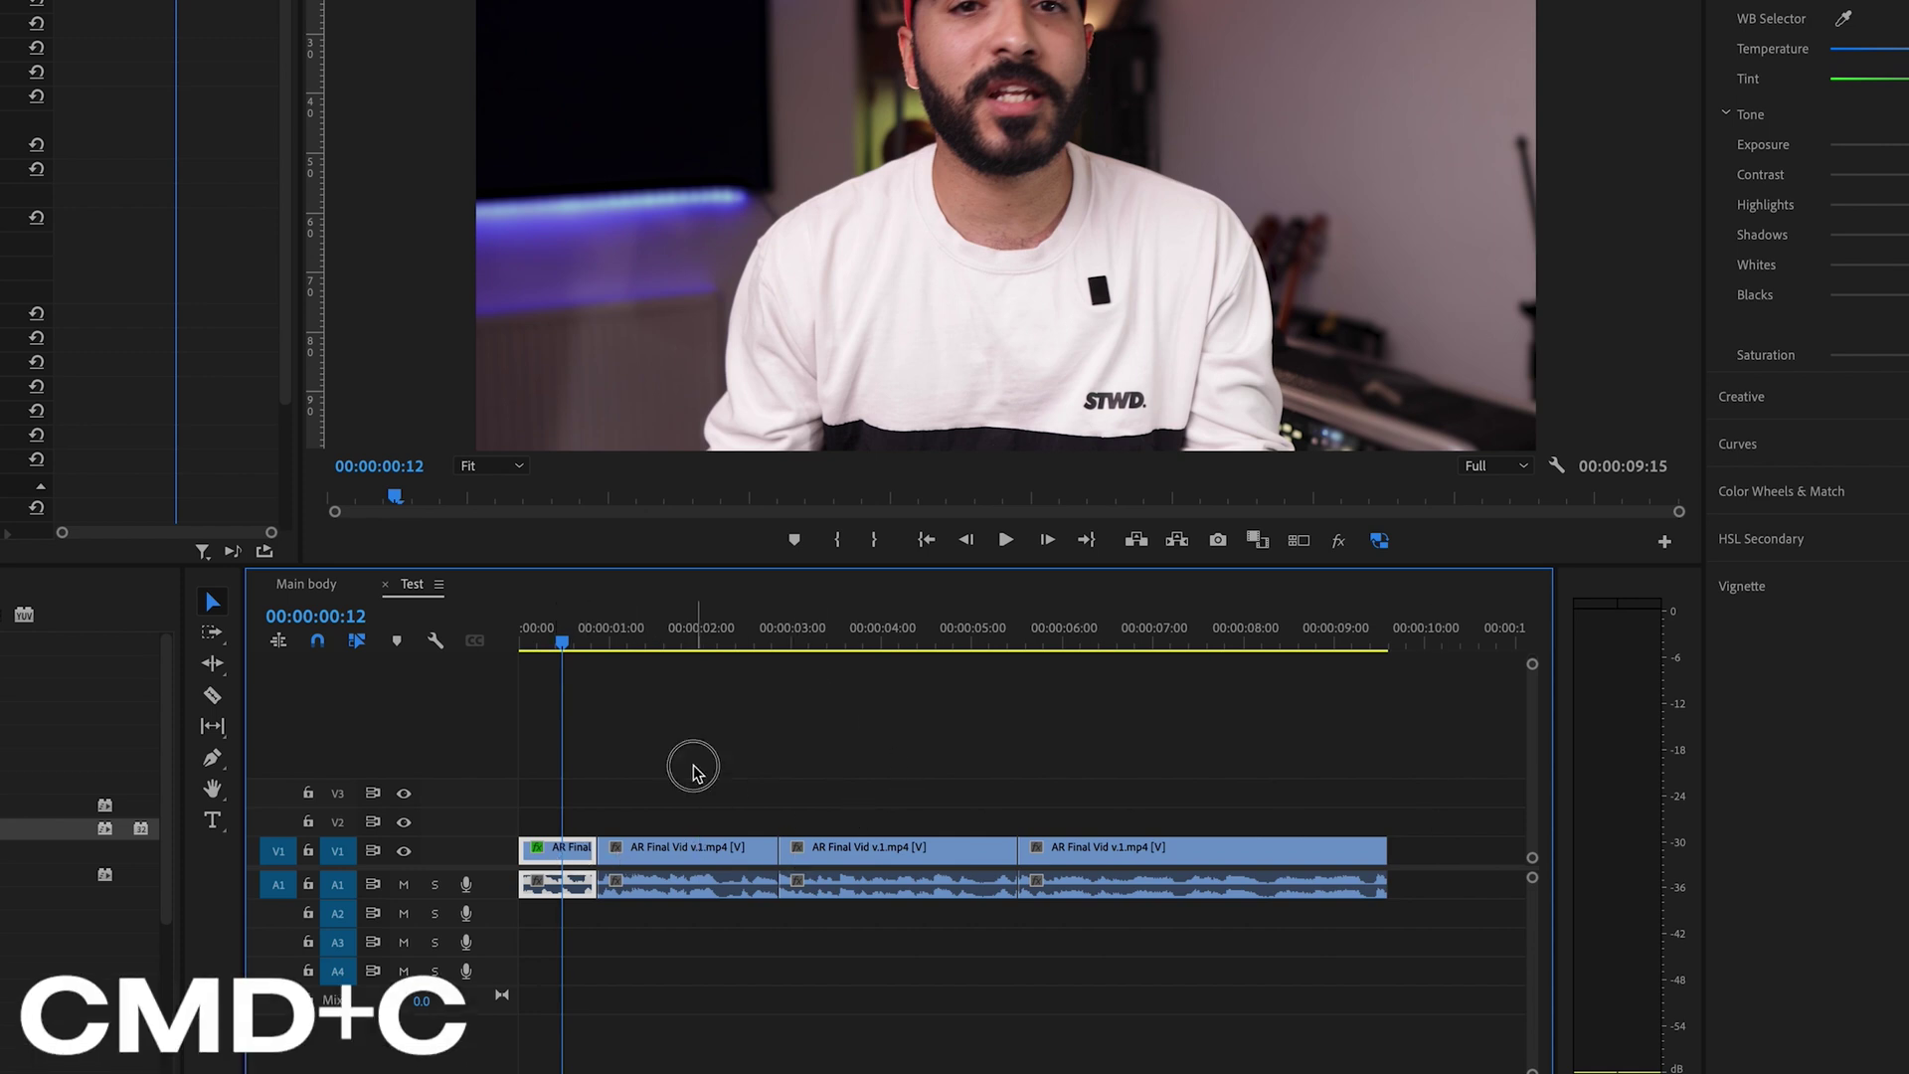
{"action": "left_click_drag", "start_coordinate": [694, 773], "coordinate": [1472, 881]}
{"action": "right_click", "coordinate": [1207, 863]}
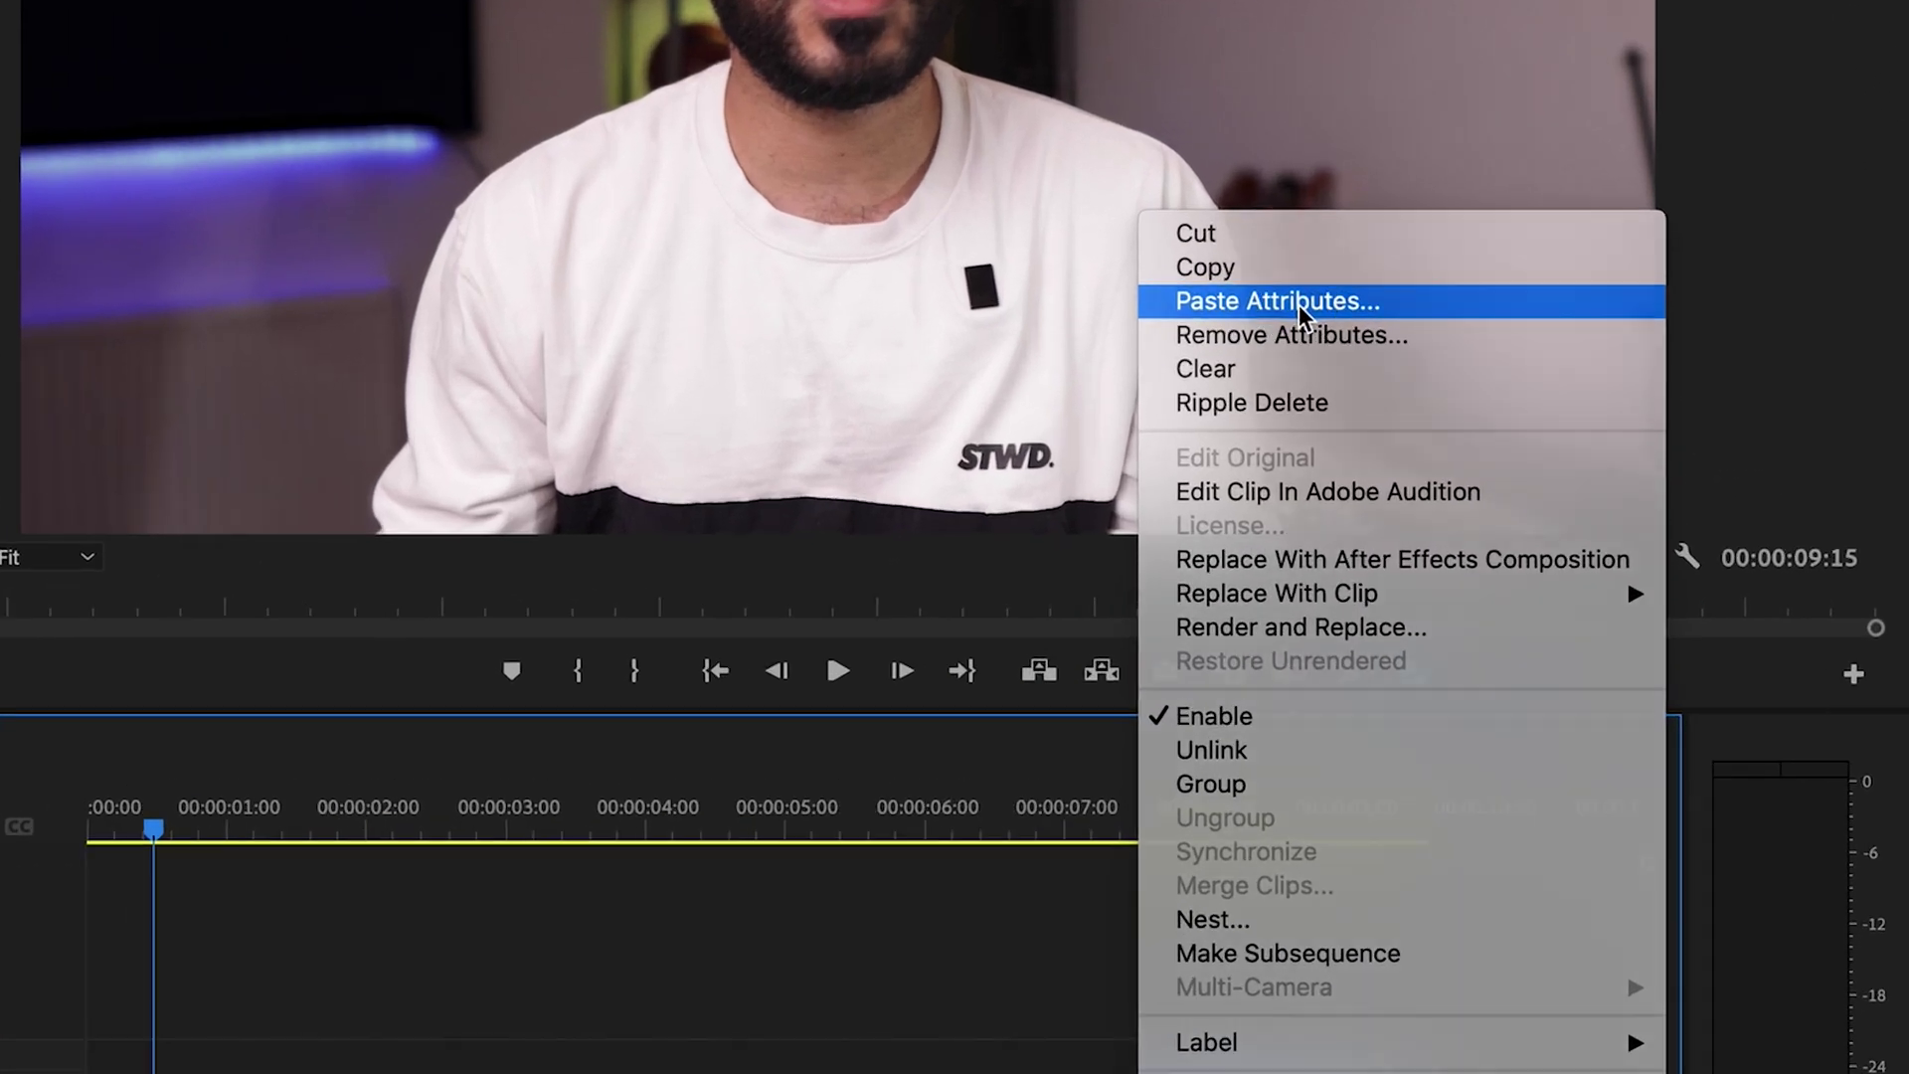
{"action": "left_click", "coordinate": [1293, 301]}
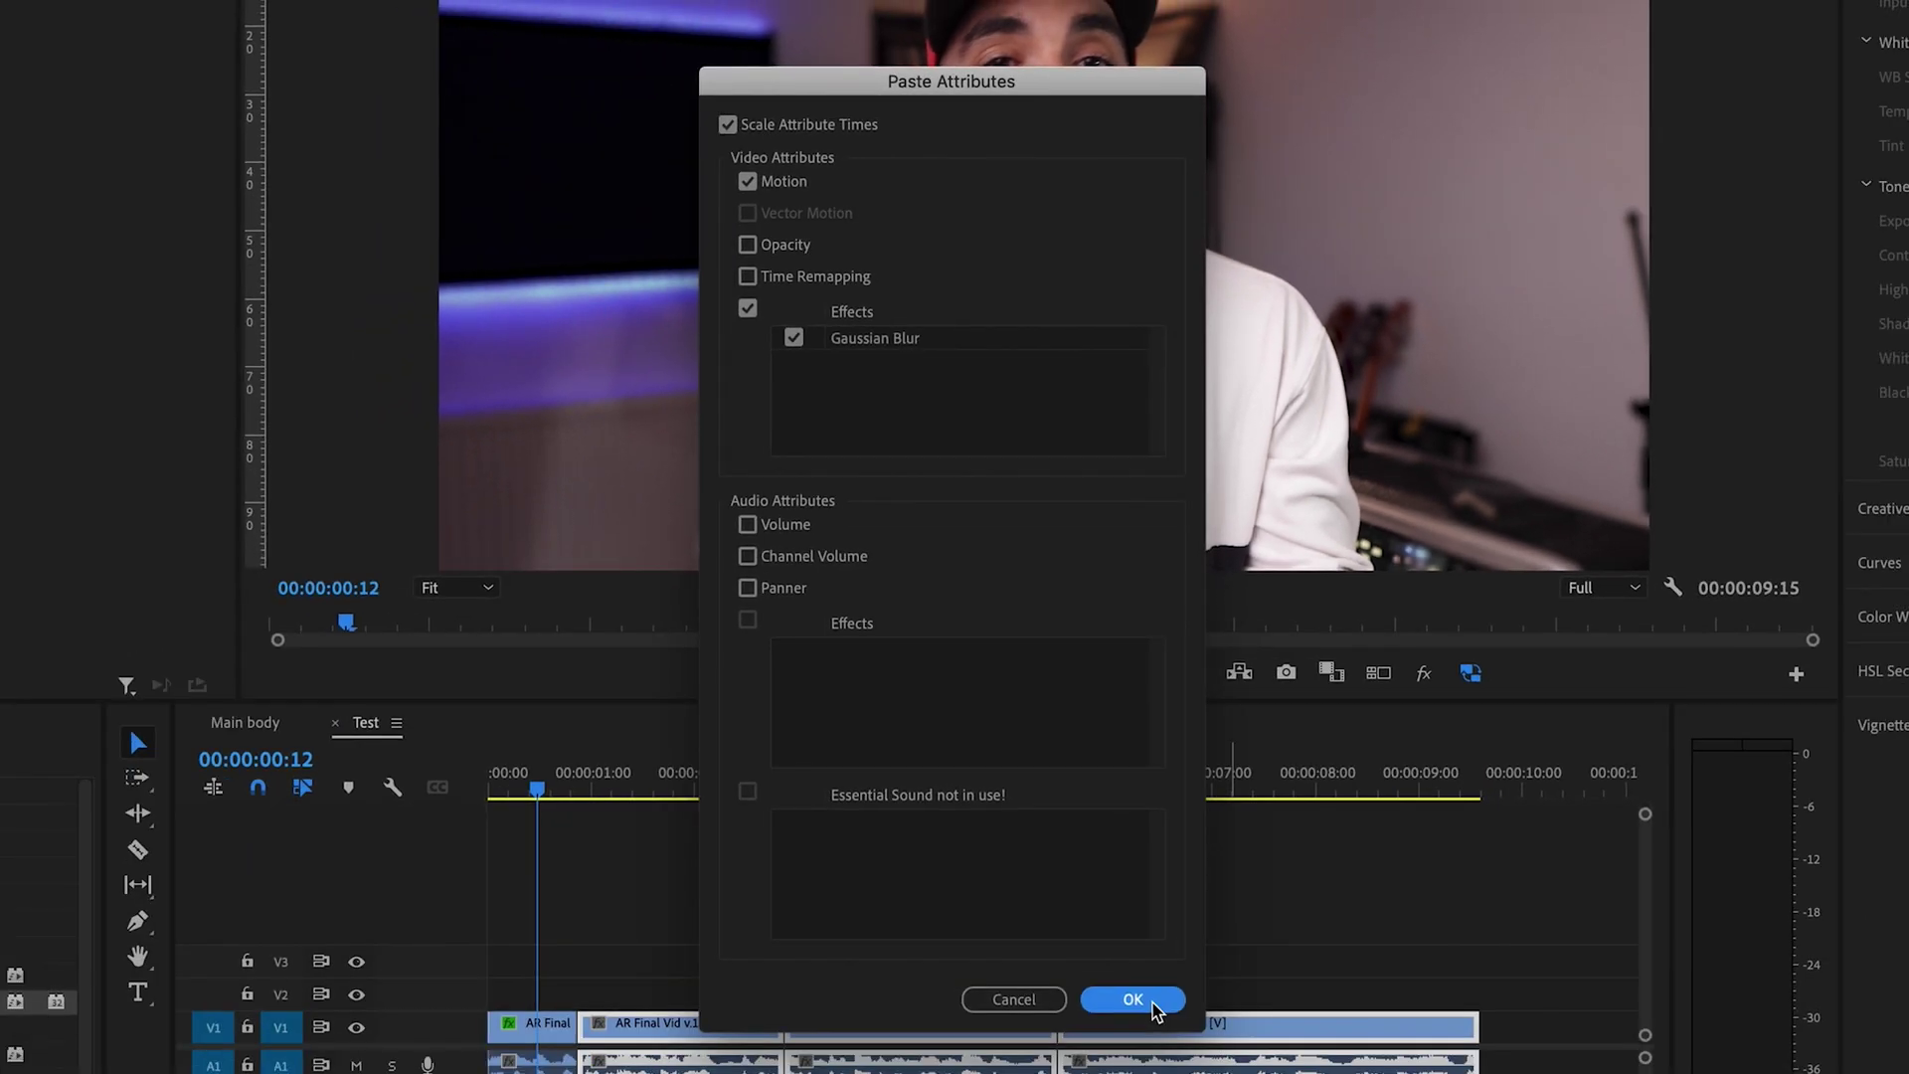
{"action": "left_click", "coordinate": [1191, 1073]}
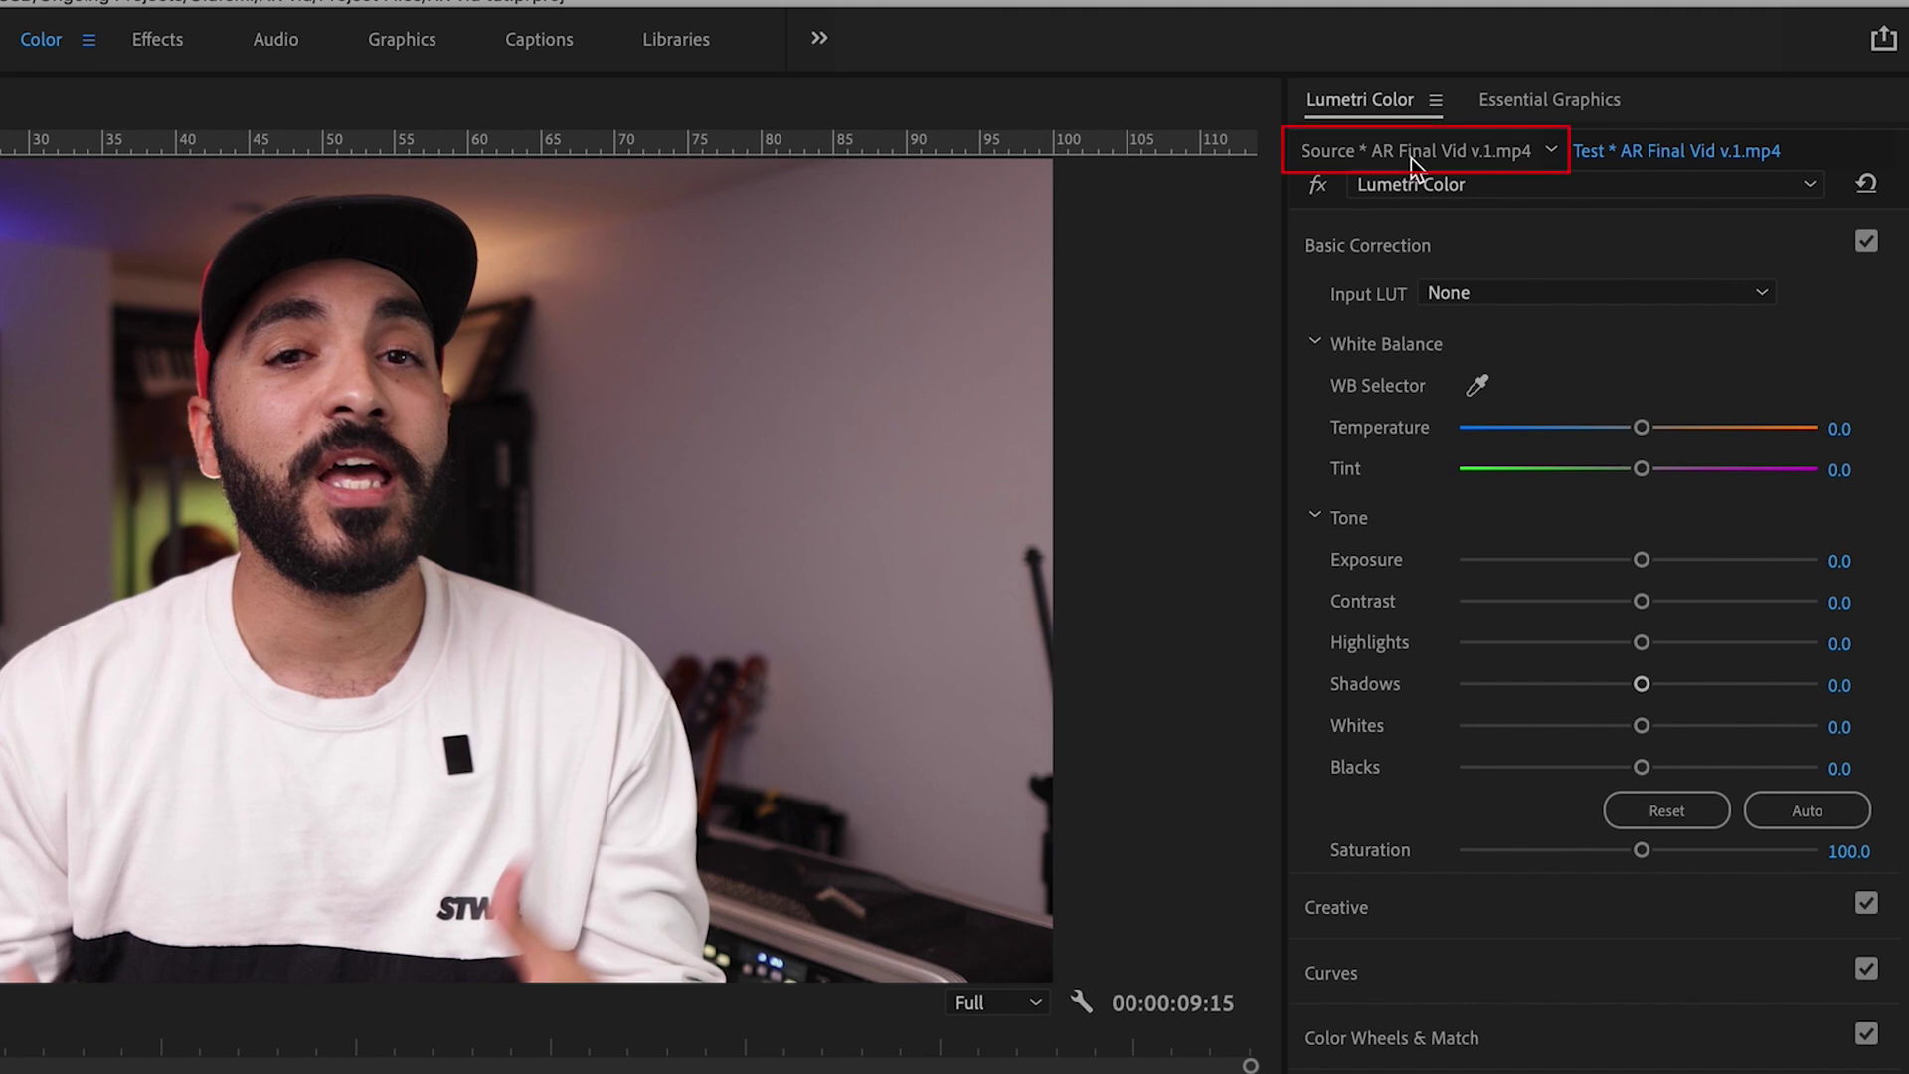
White-balance the AR Final Vid v.1.mp4 source clip by sampling the white shirt, then preview the result
{"action": "left_click", "coordinate": [1416, 153]}
{"action": "left_click", "coordinate": [1479, 388]}
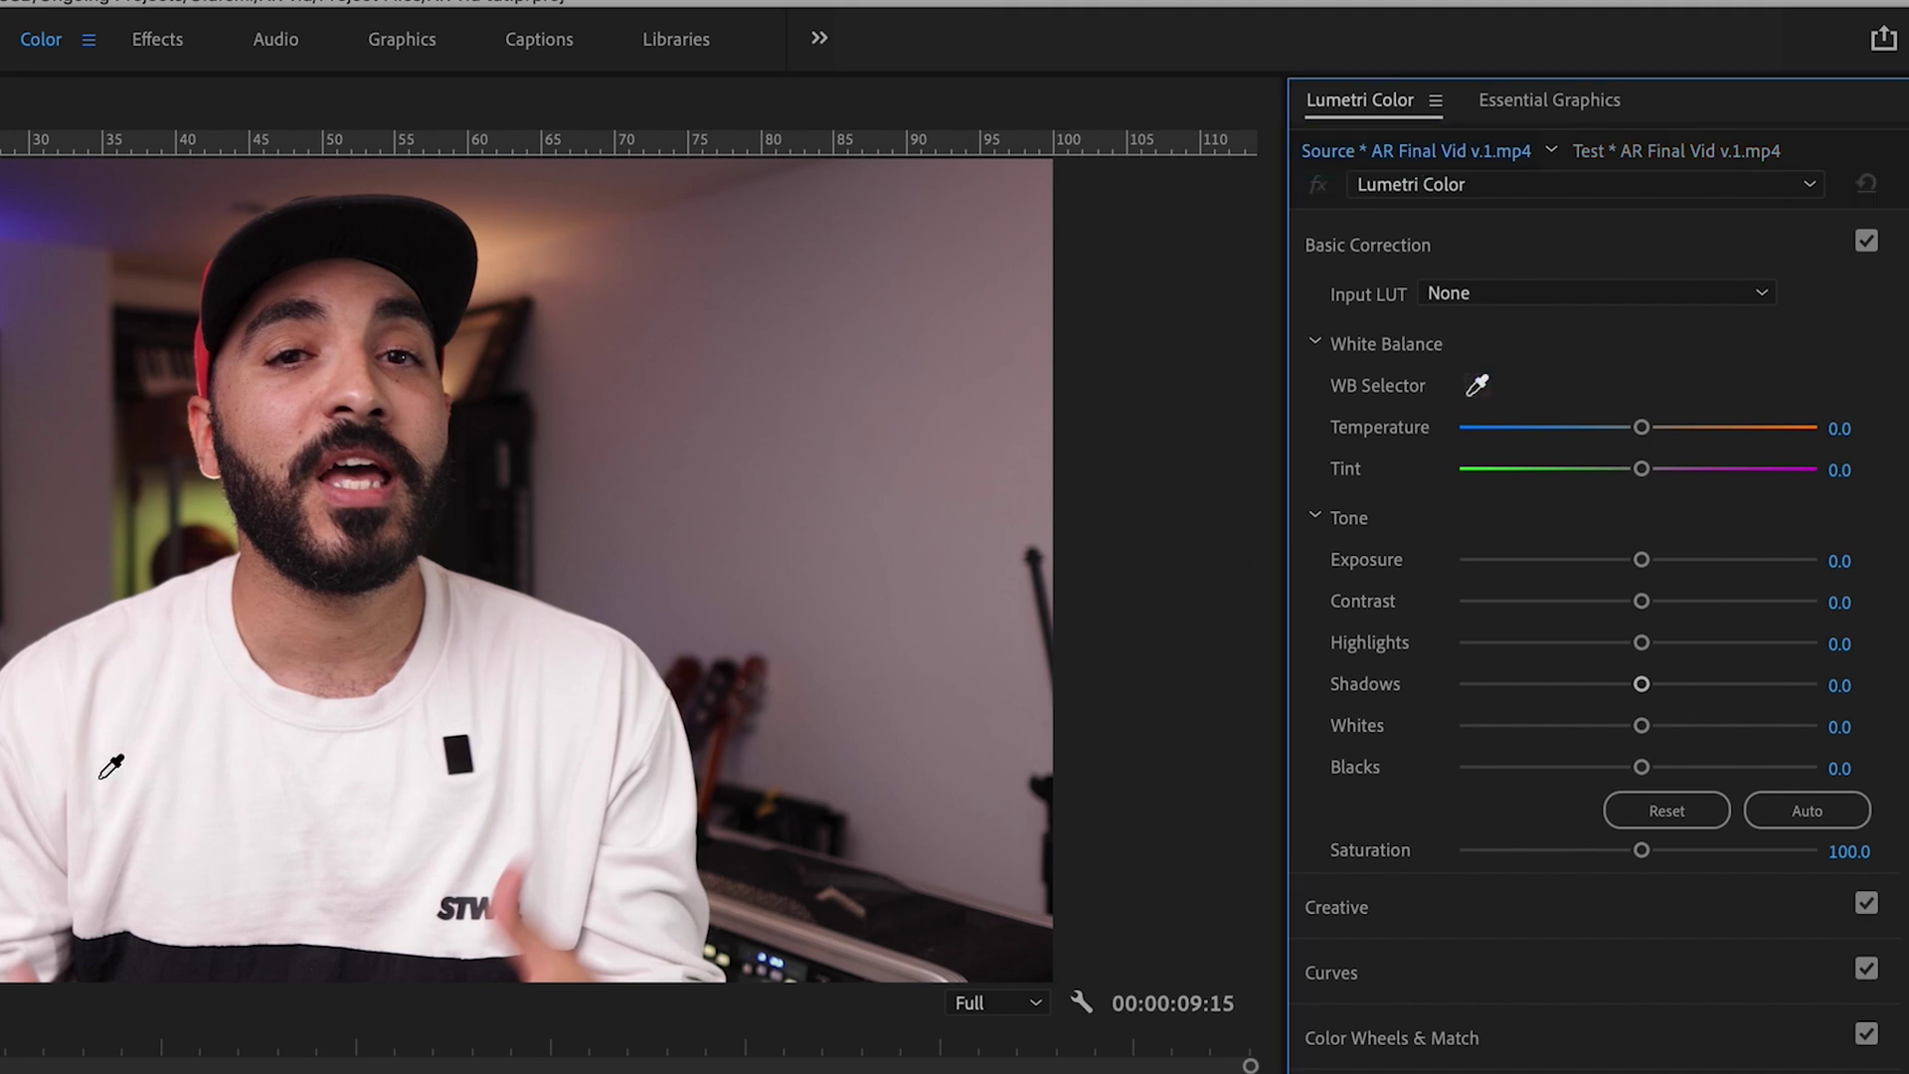
{"action": "left_click", "coordinate": [283, 677]}
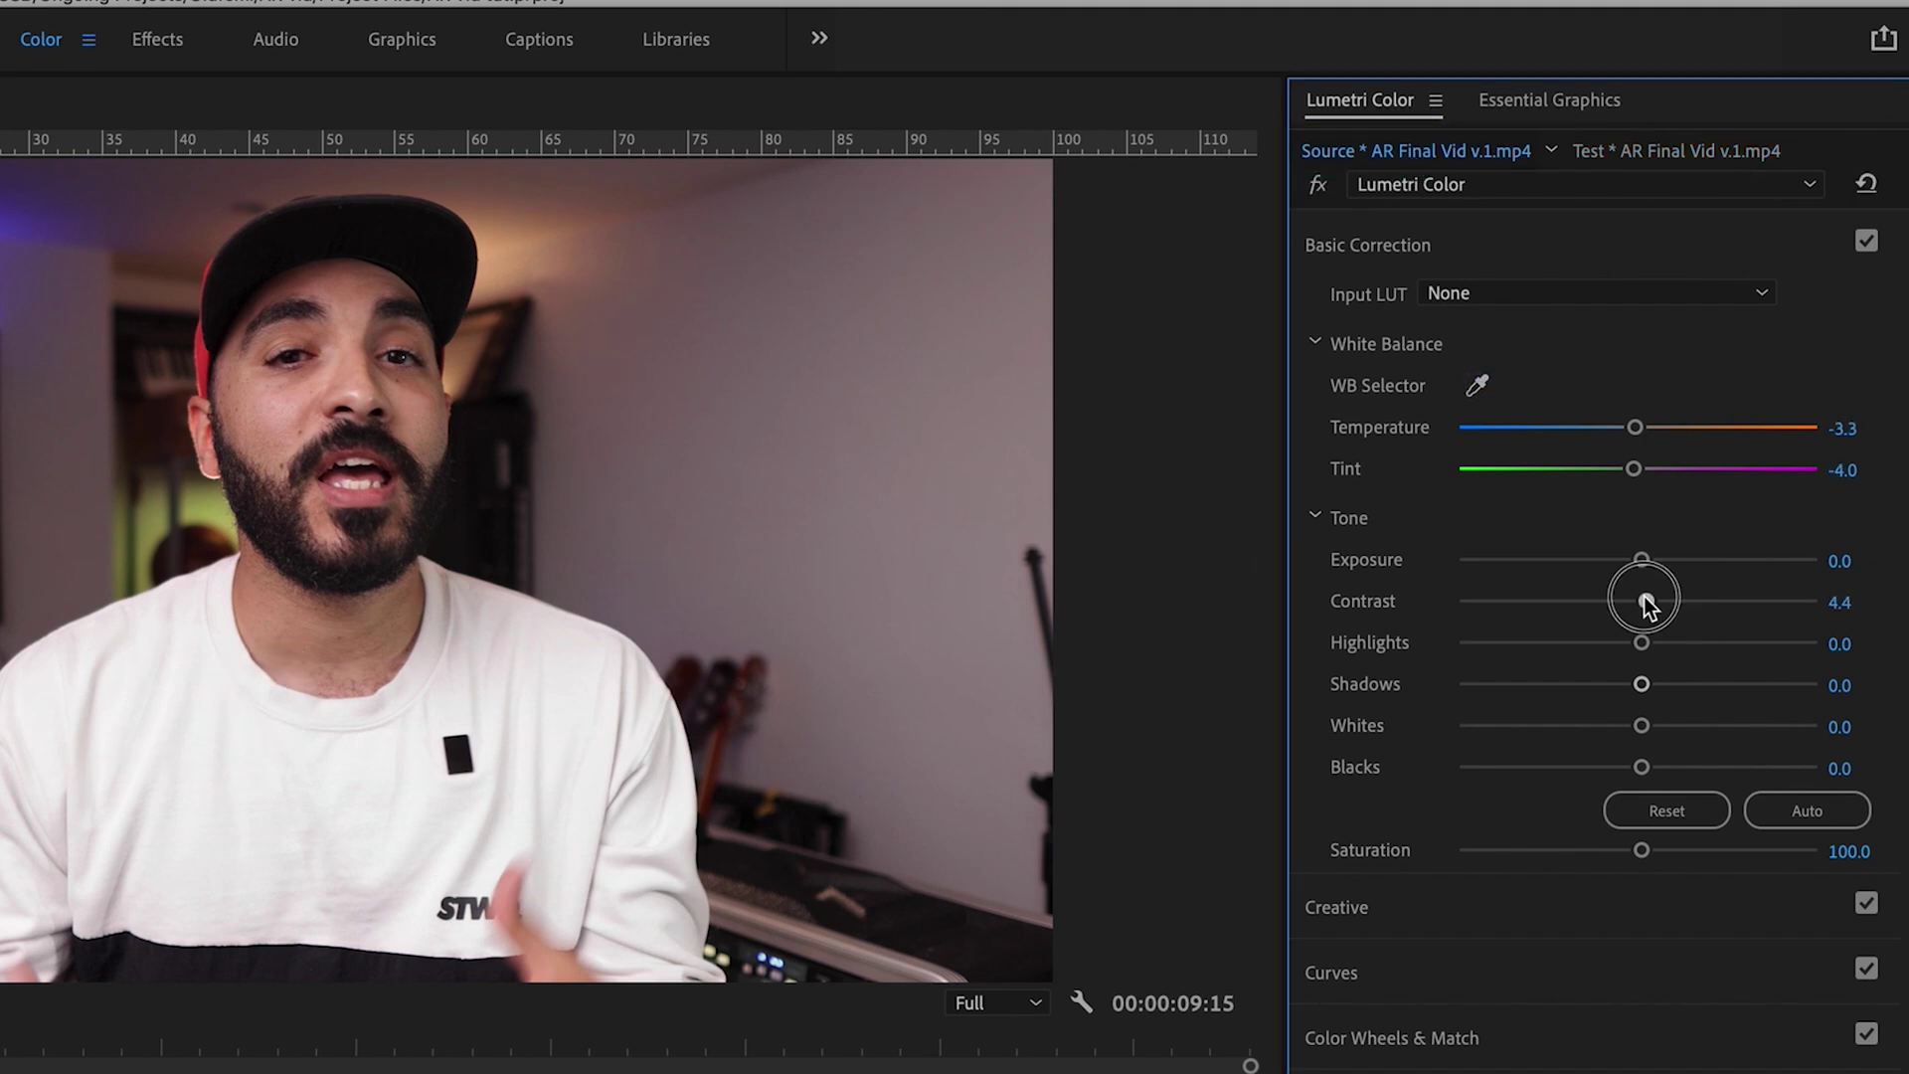
{"action": "key", "text": "ctrl+shift+a"}
{"action": "left_click", "coordinate": [597, 997]}
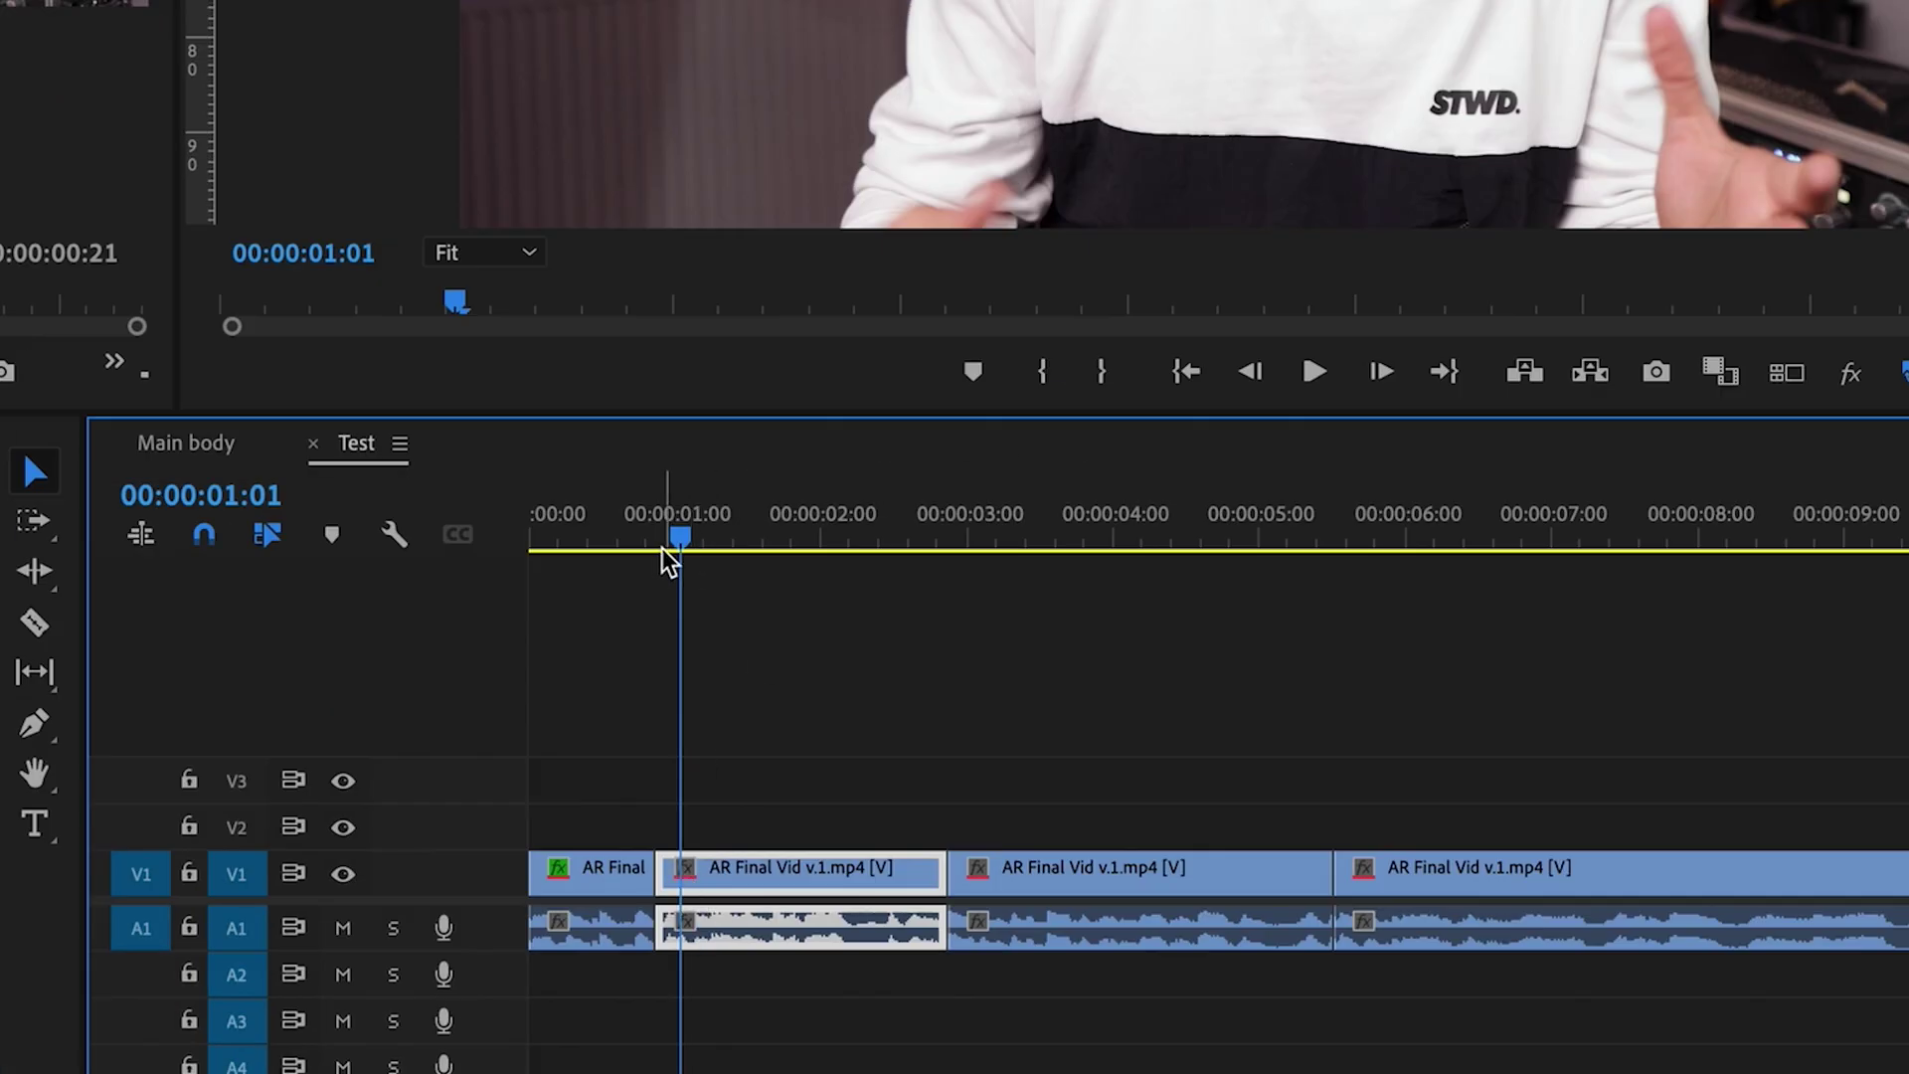
{"action": "left_click_drag", "start_coordinate": [662, 550], "coordinate": [778, 561]}
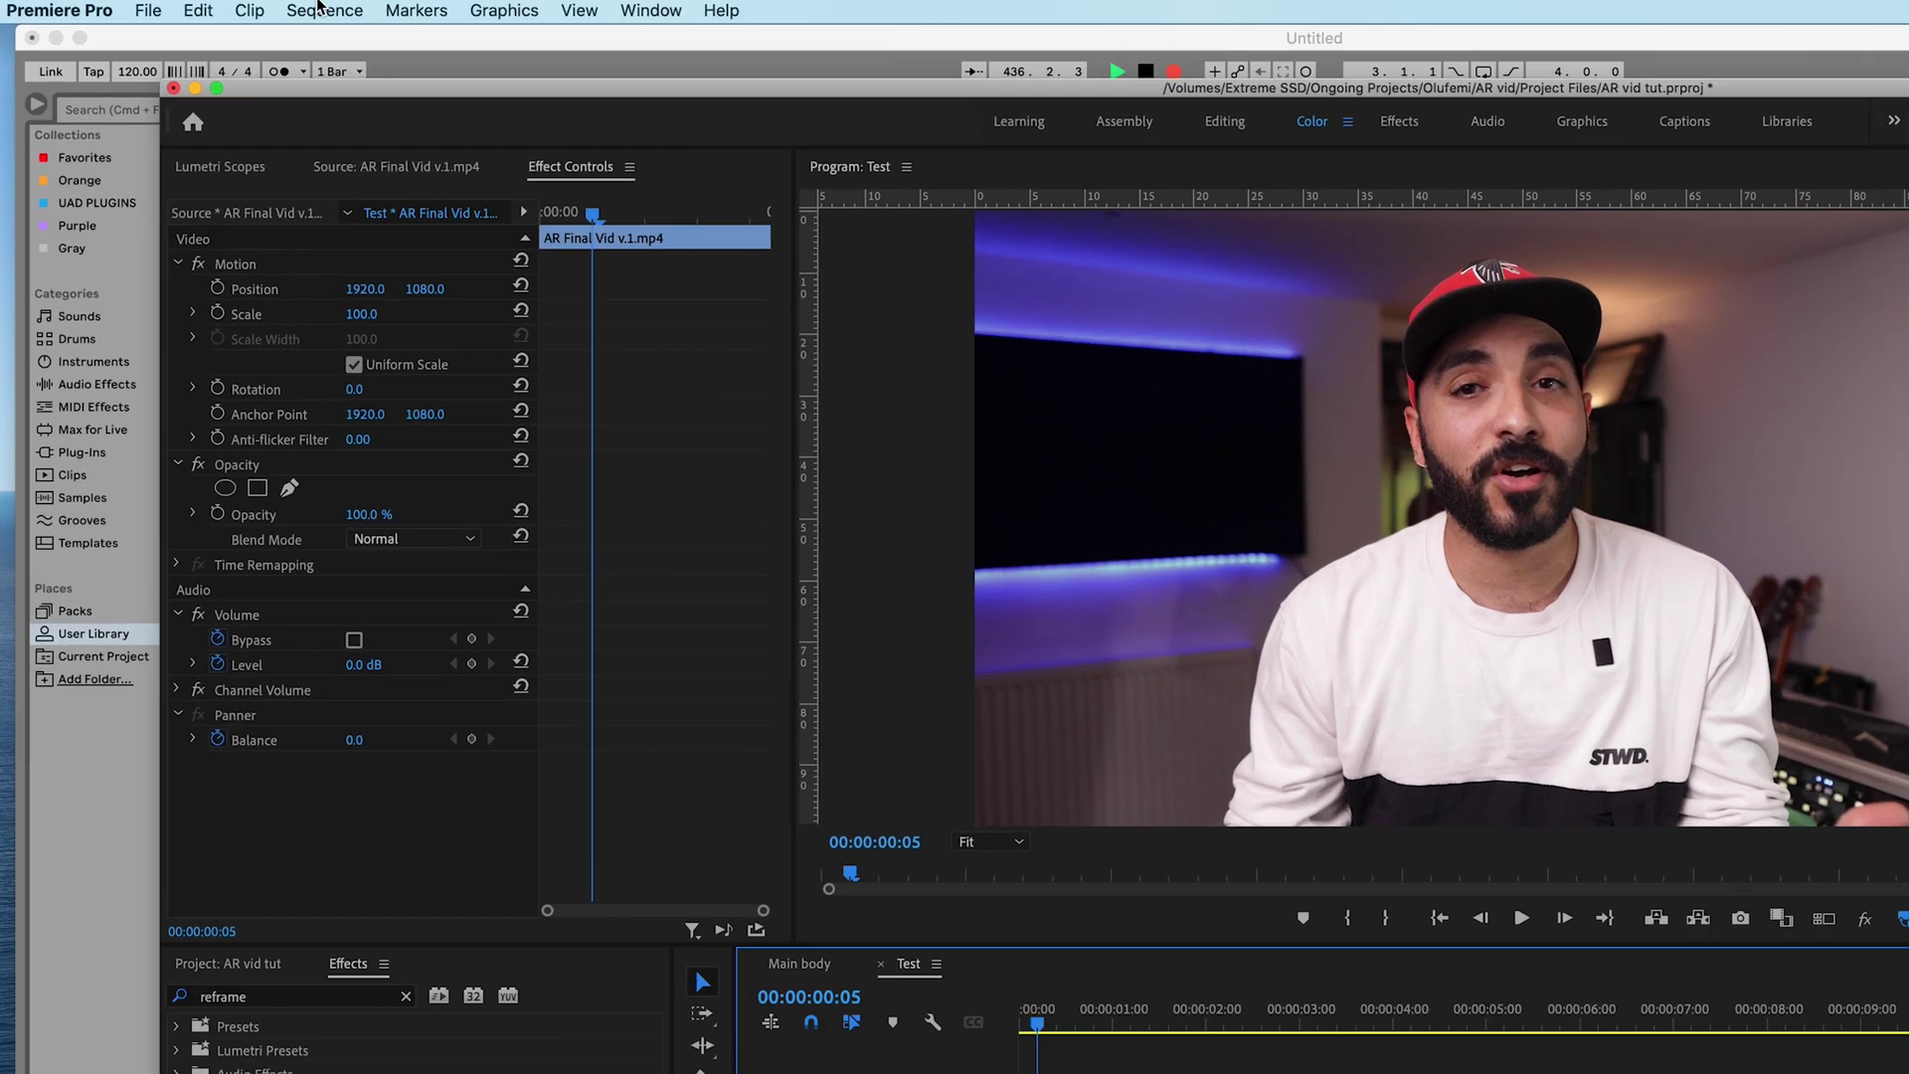
Change the Test sequence frame size to 1080 × 1080 and search the effects for 'refram'
{"action": "left_click", "coordinate": [253, 10]}
{"action": "left_click", "coordinate": [415, 48]}
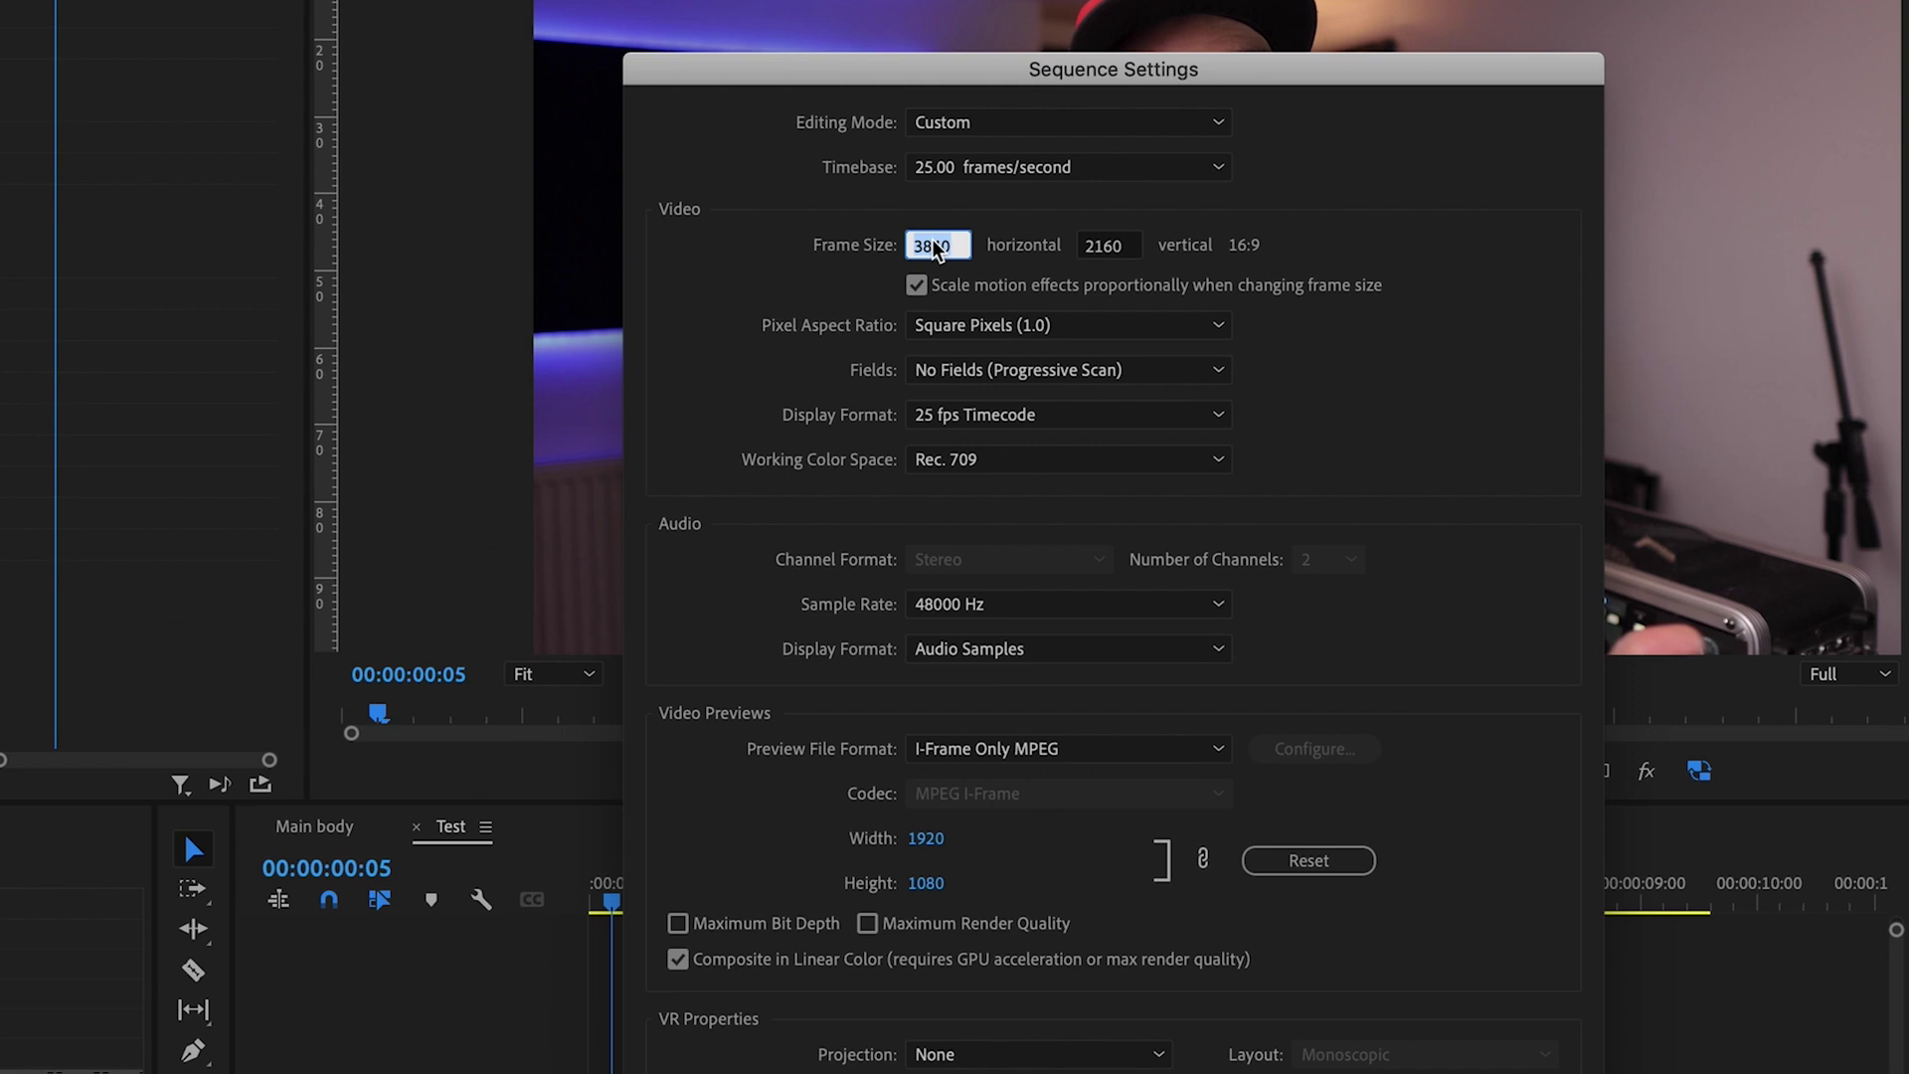
{"action": "type", "text": "1080"}
{"action": "key", "text": "Tab"}
{"action": "type", "text": "1"}
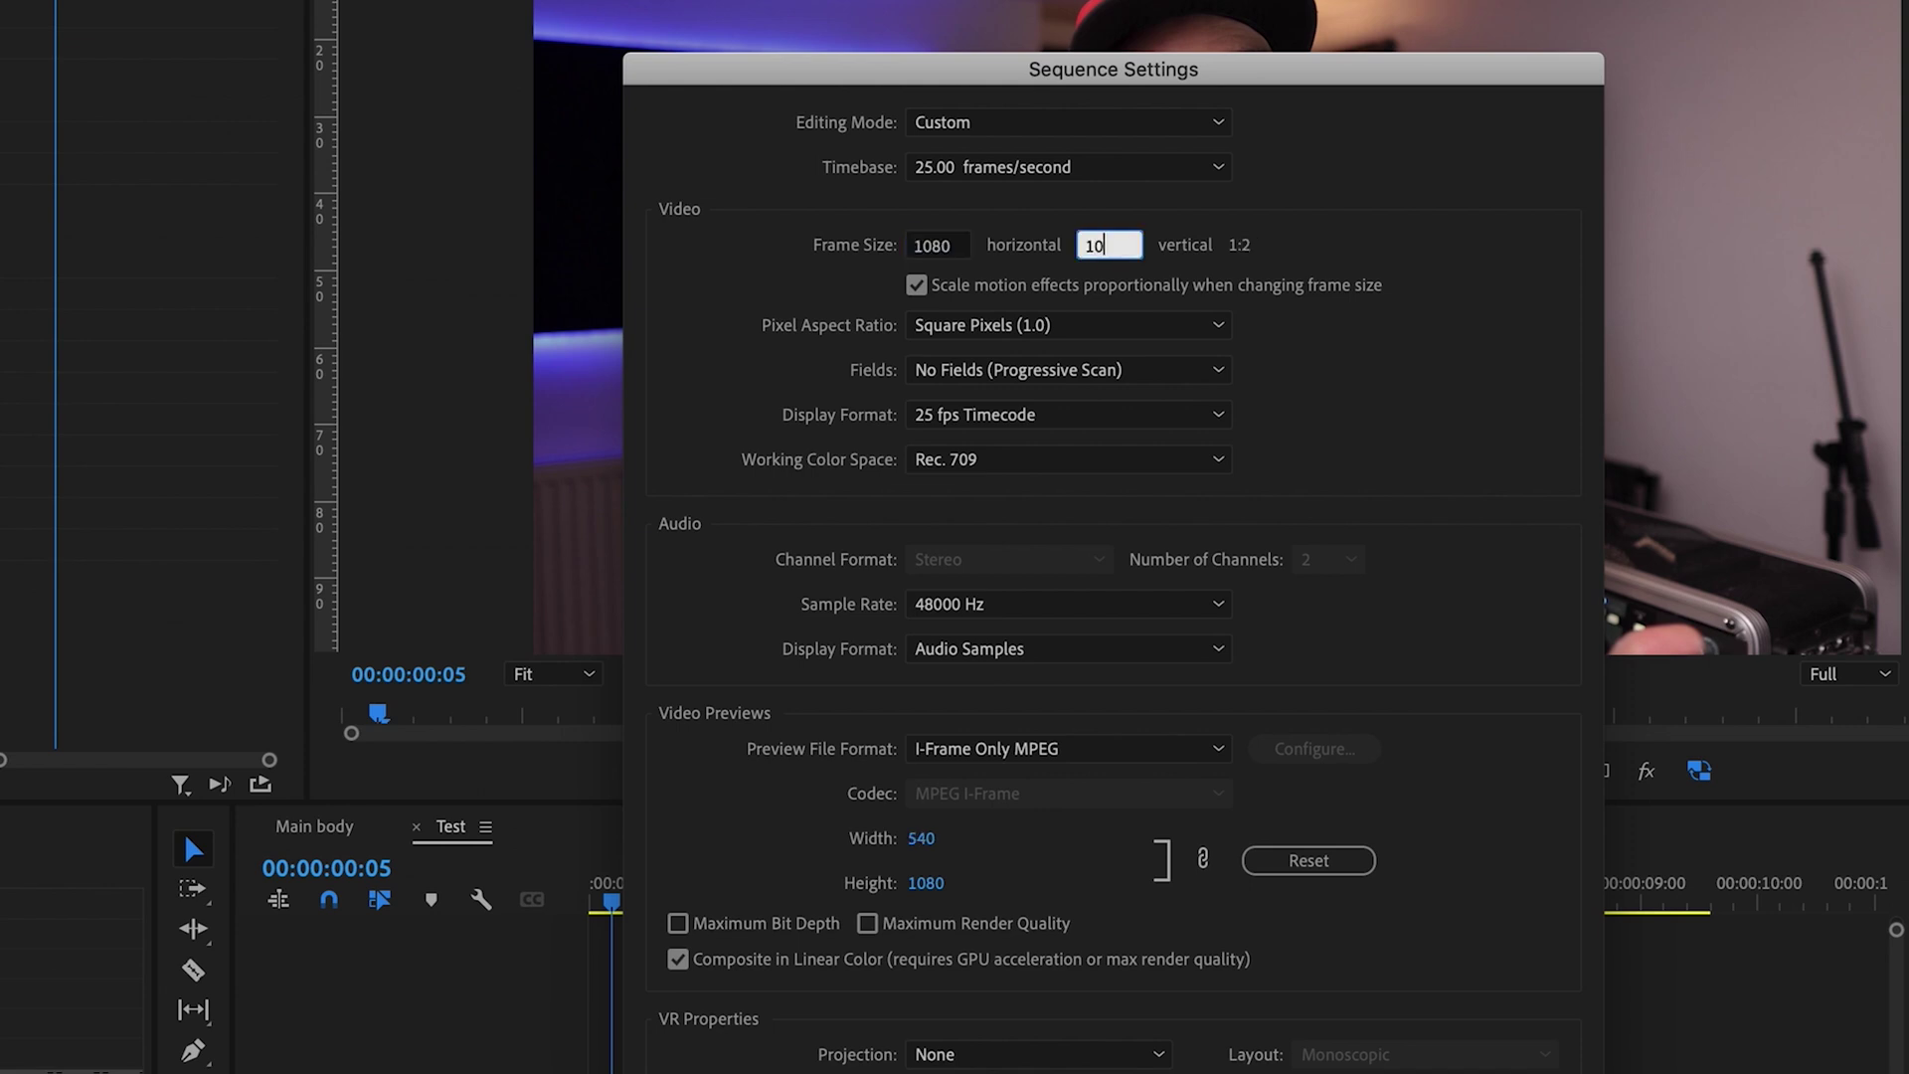
{"action": "key", "text": "Return"}
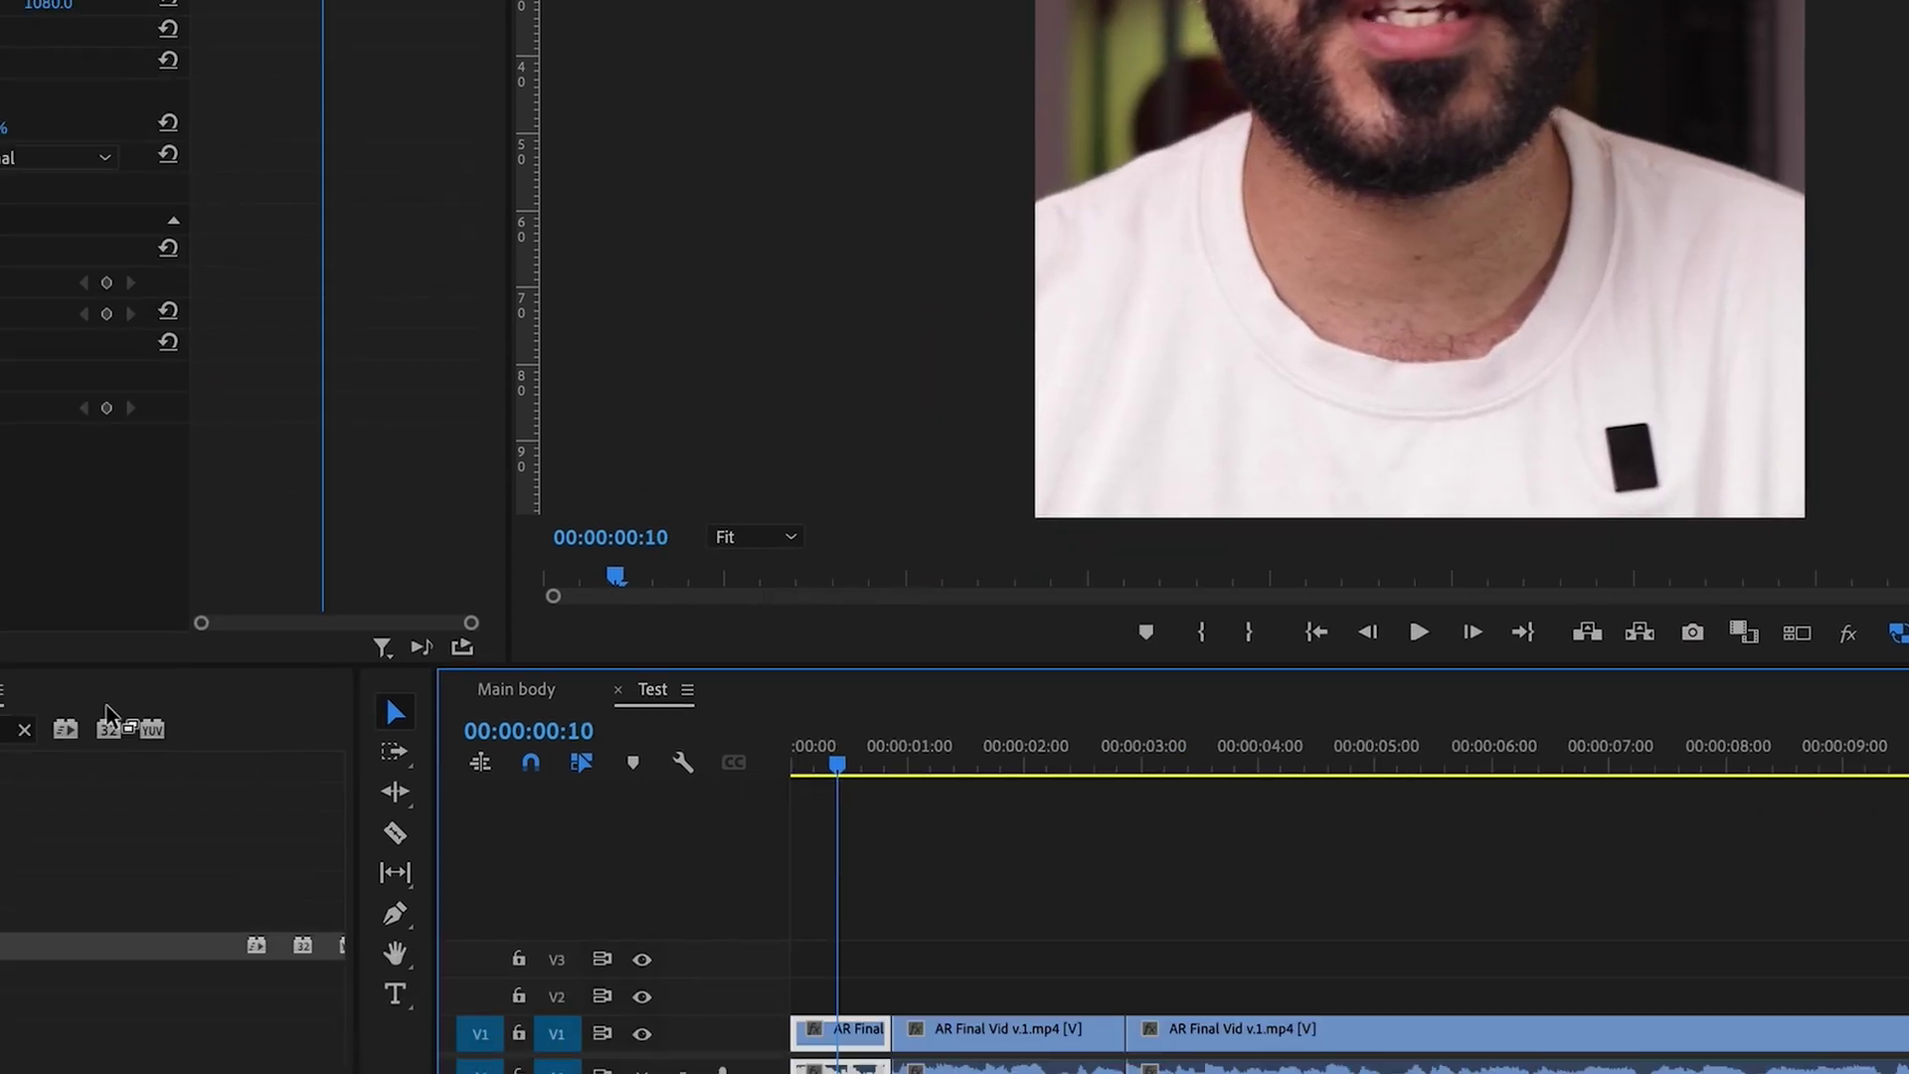
{"action": "type", "text": "reframe"}
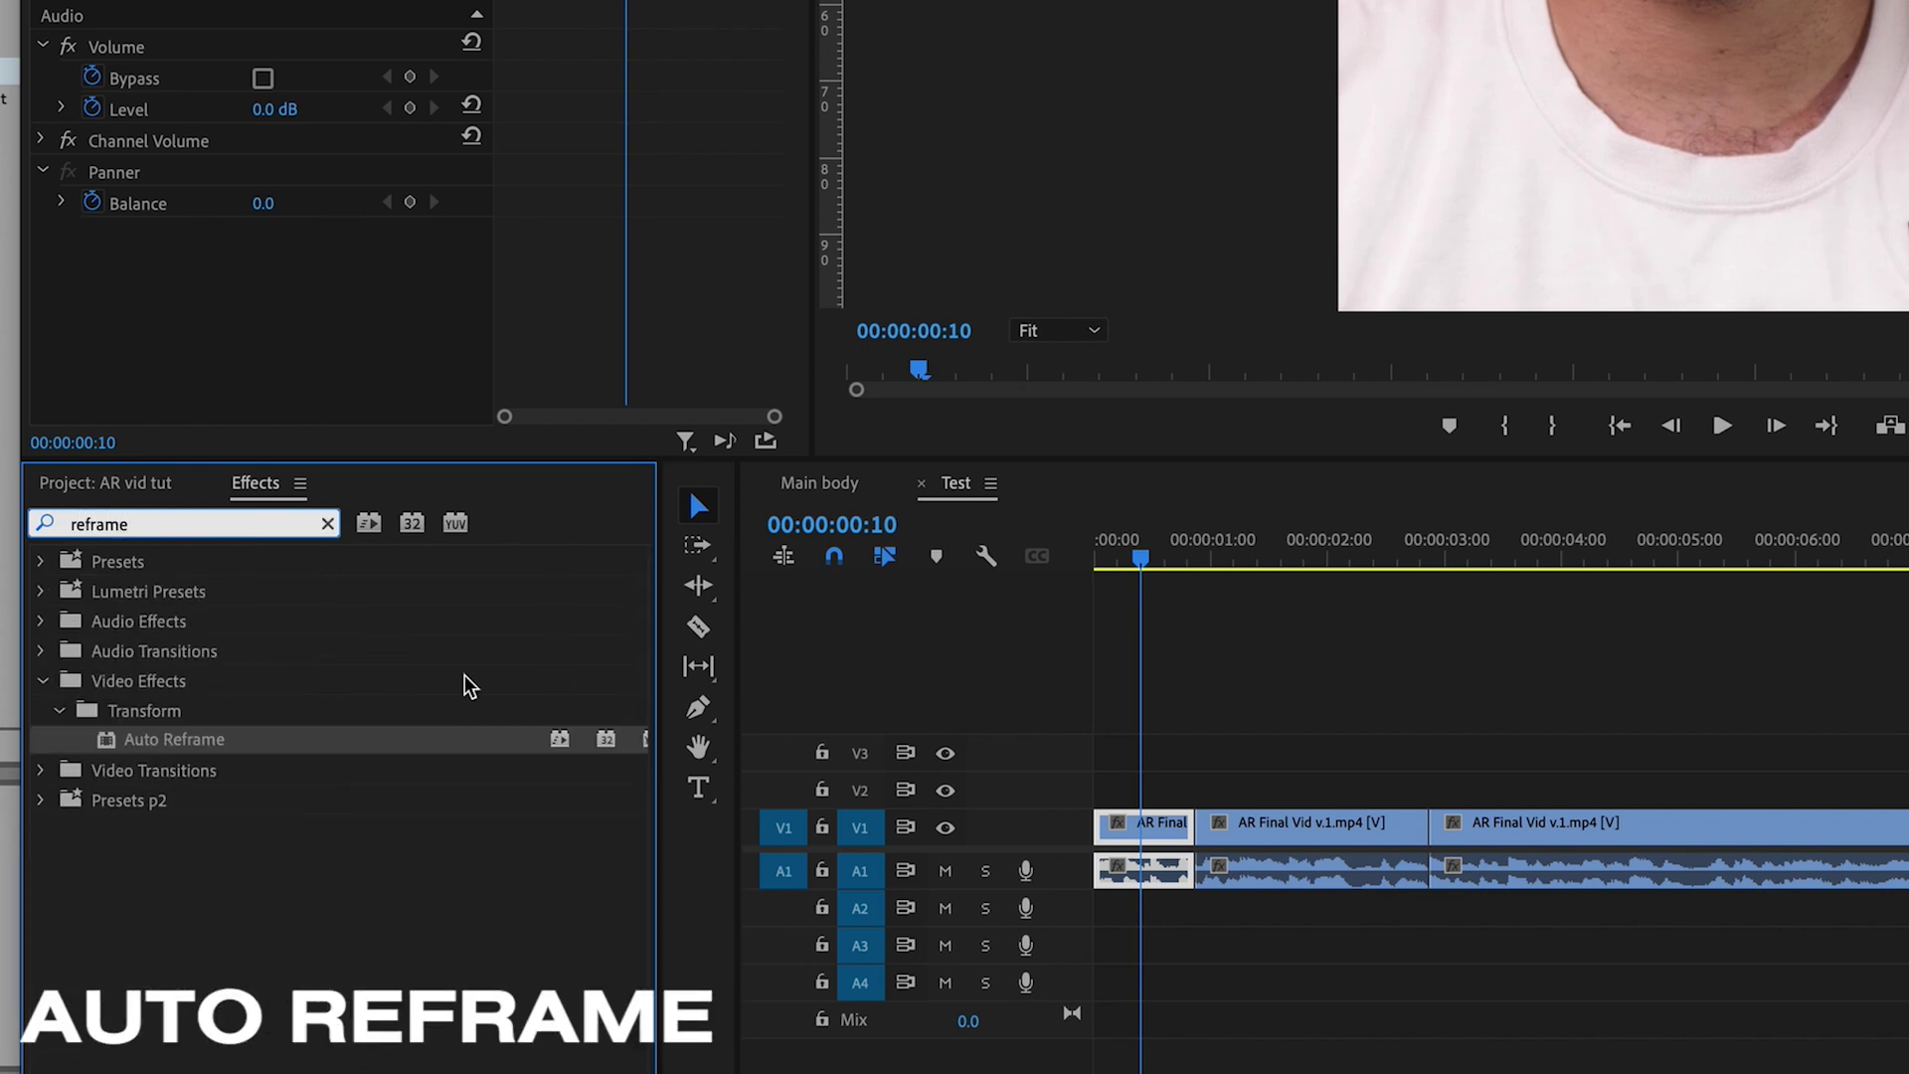
Apply and analyze Auto Reframe on the first clip, overriding its path with position 1944.9, 1080
{"action": "left_click_drag", "start_coordinate": [229, 744], "coordinate": [1157, 841]}
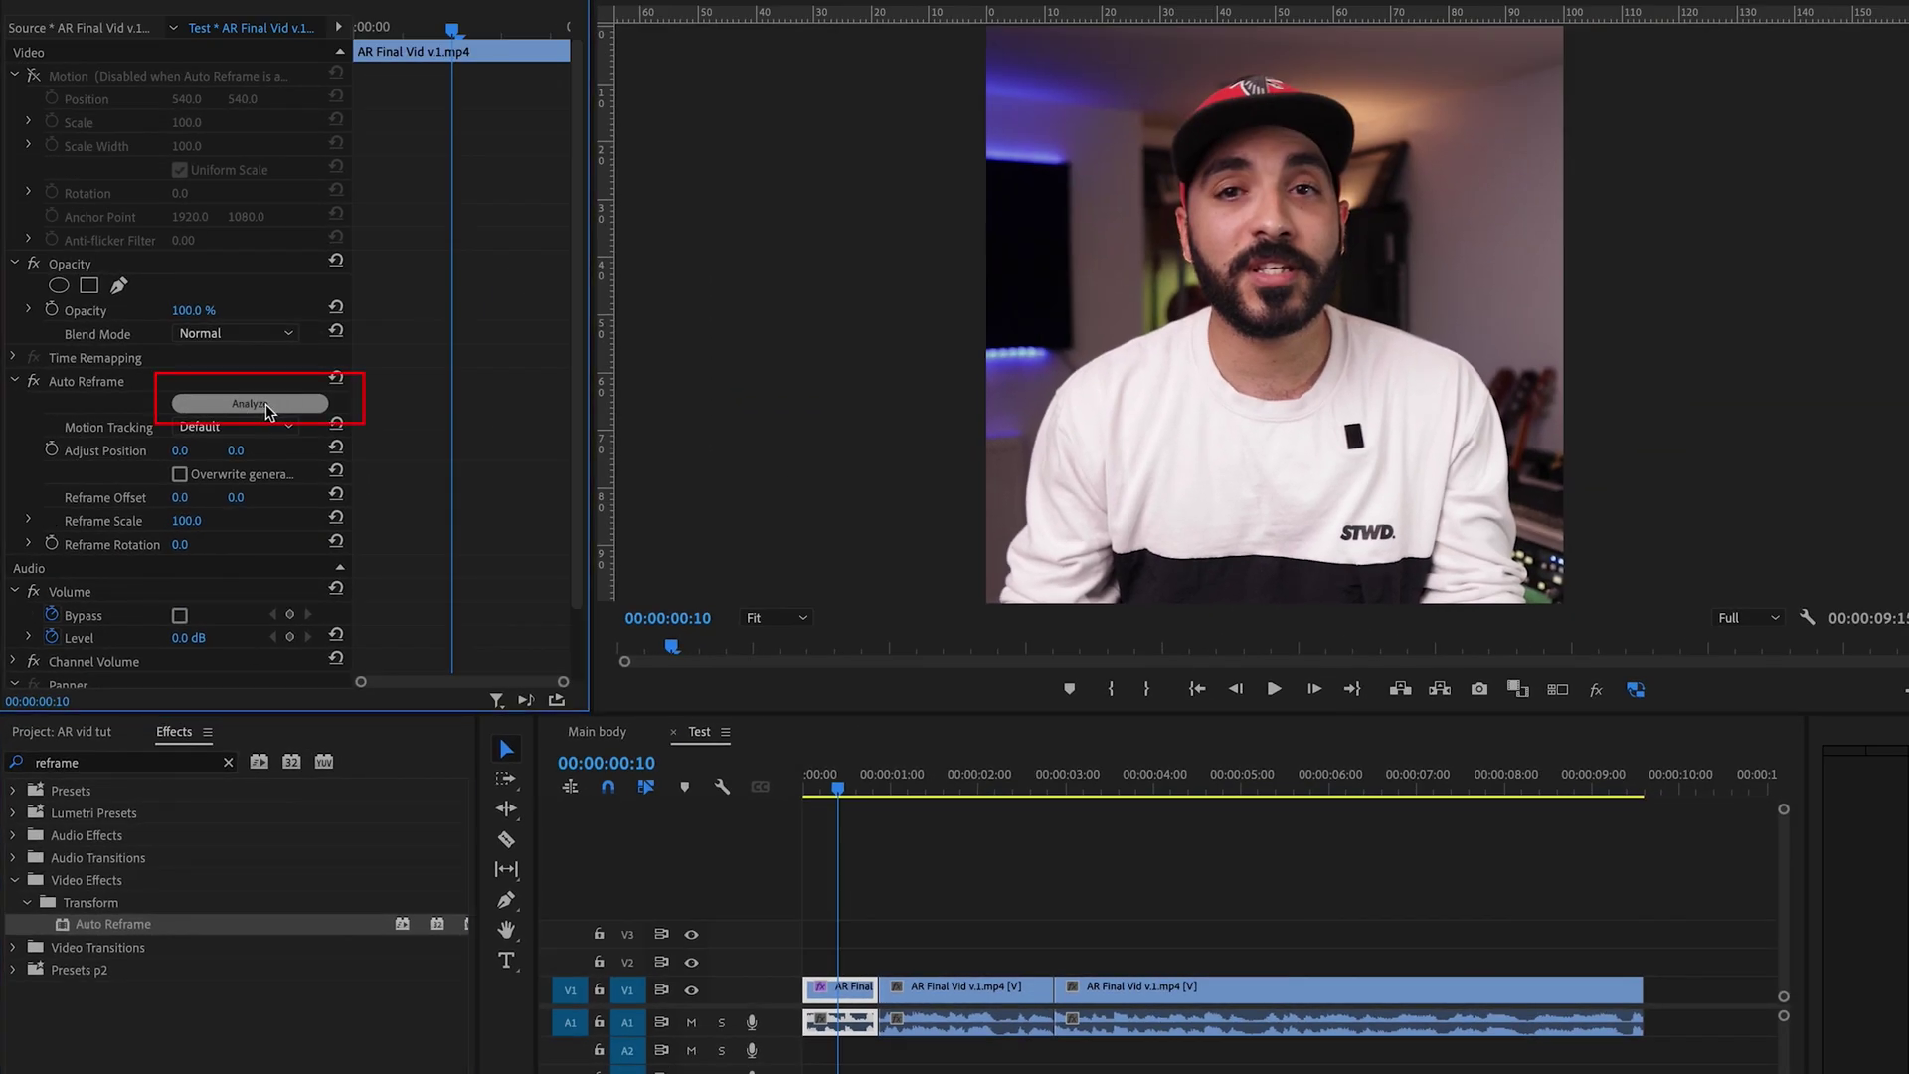
{"action": "left_click", "coordinate": [836, 786]}
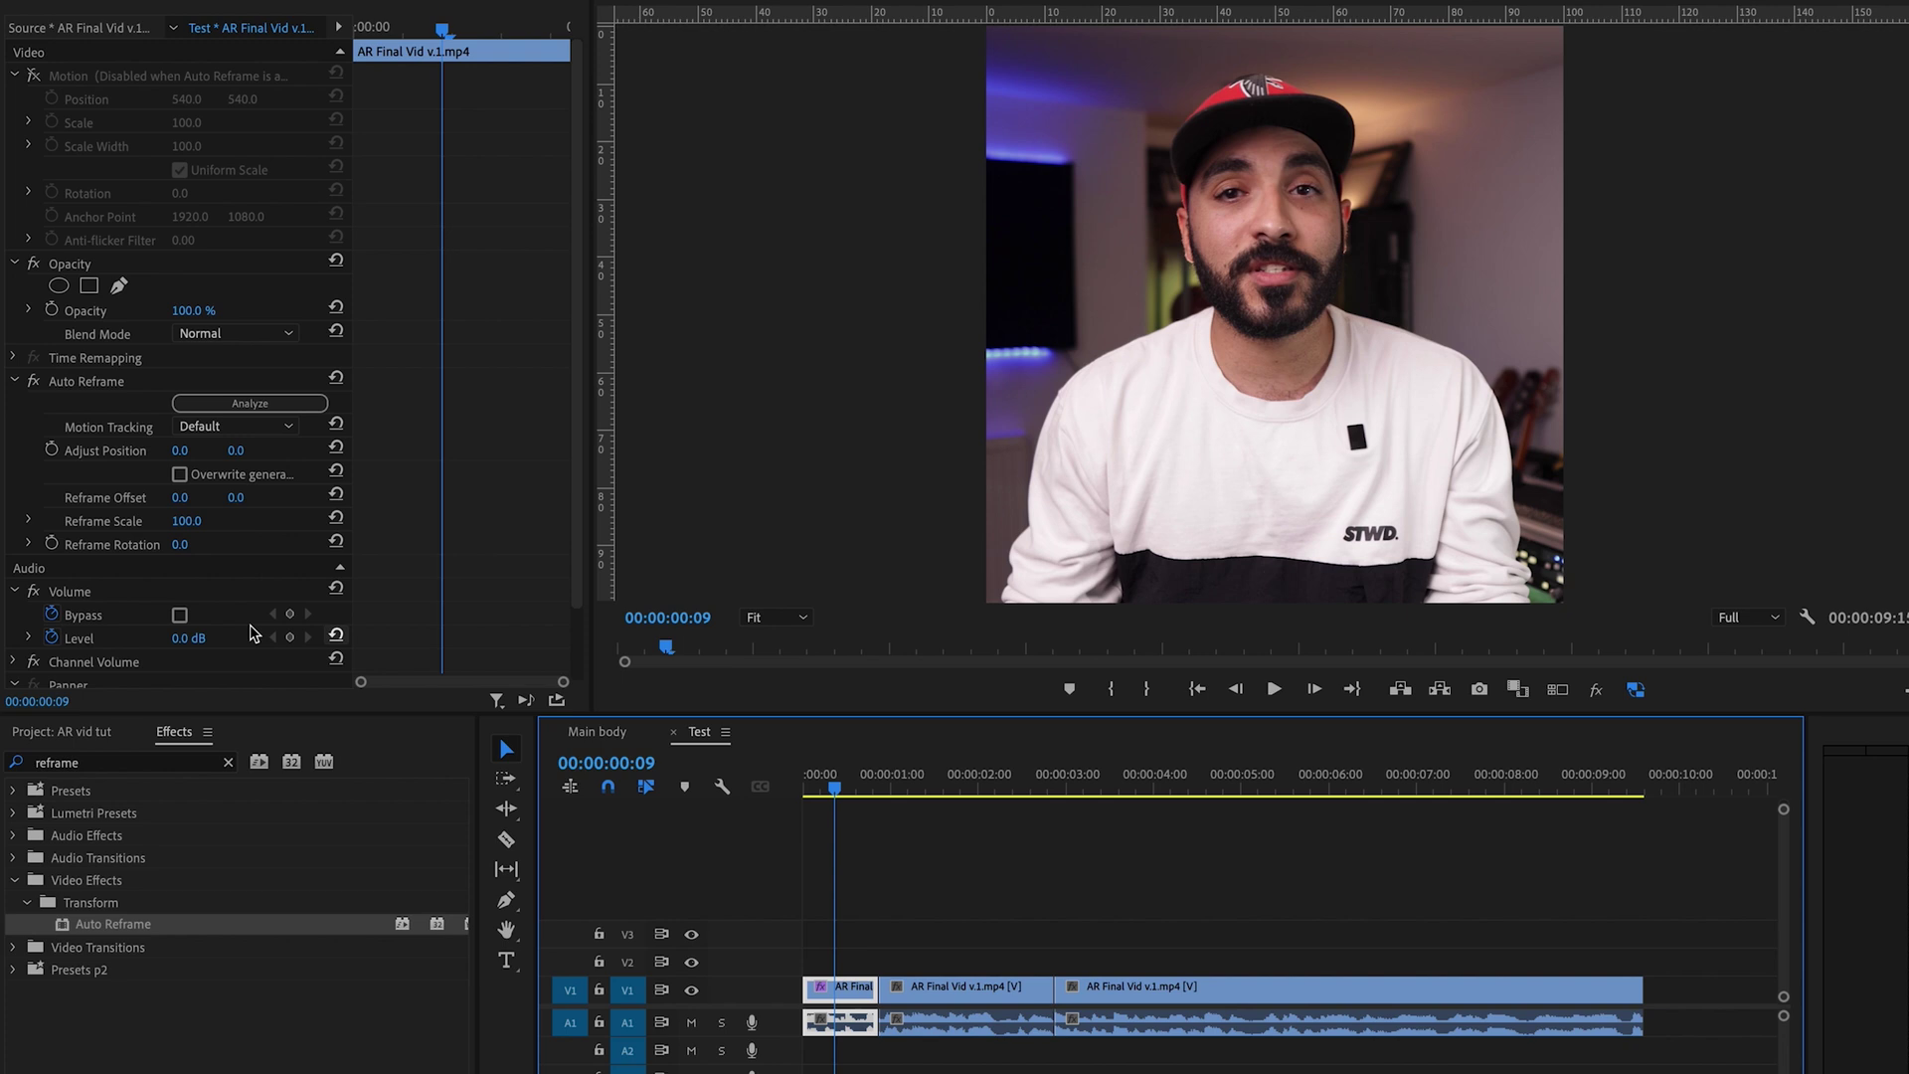
{"action": "left_click", "coordinate": [179, 476]}
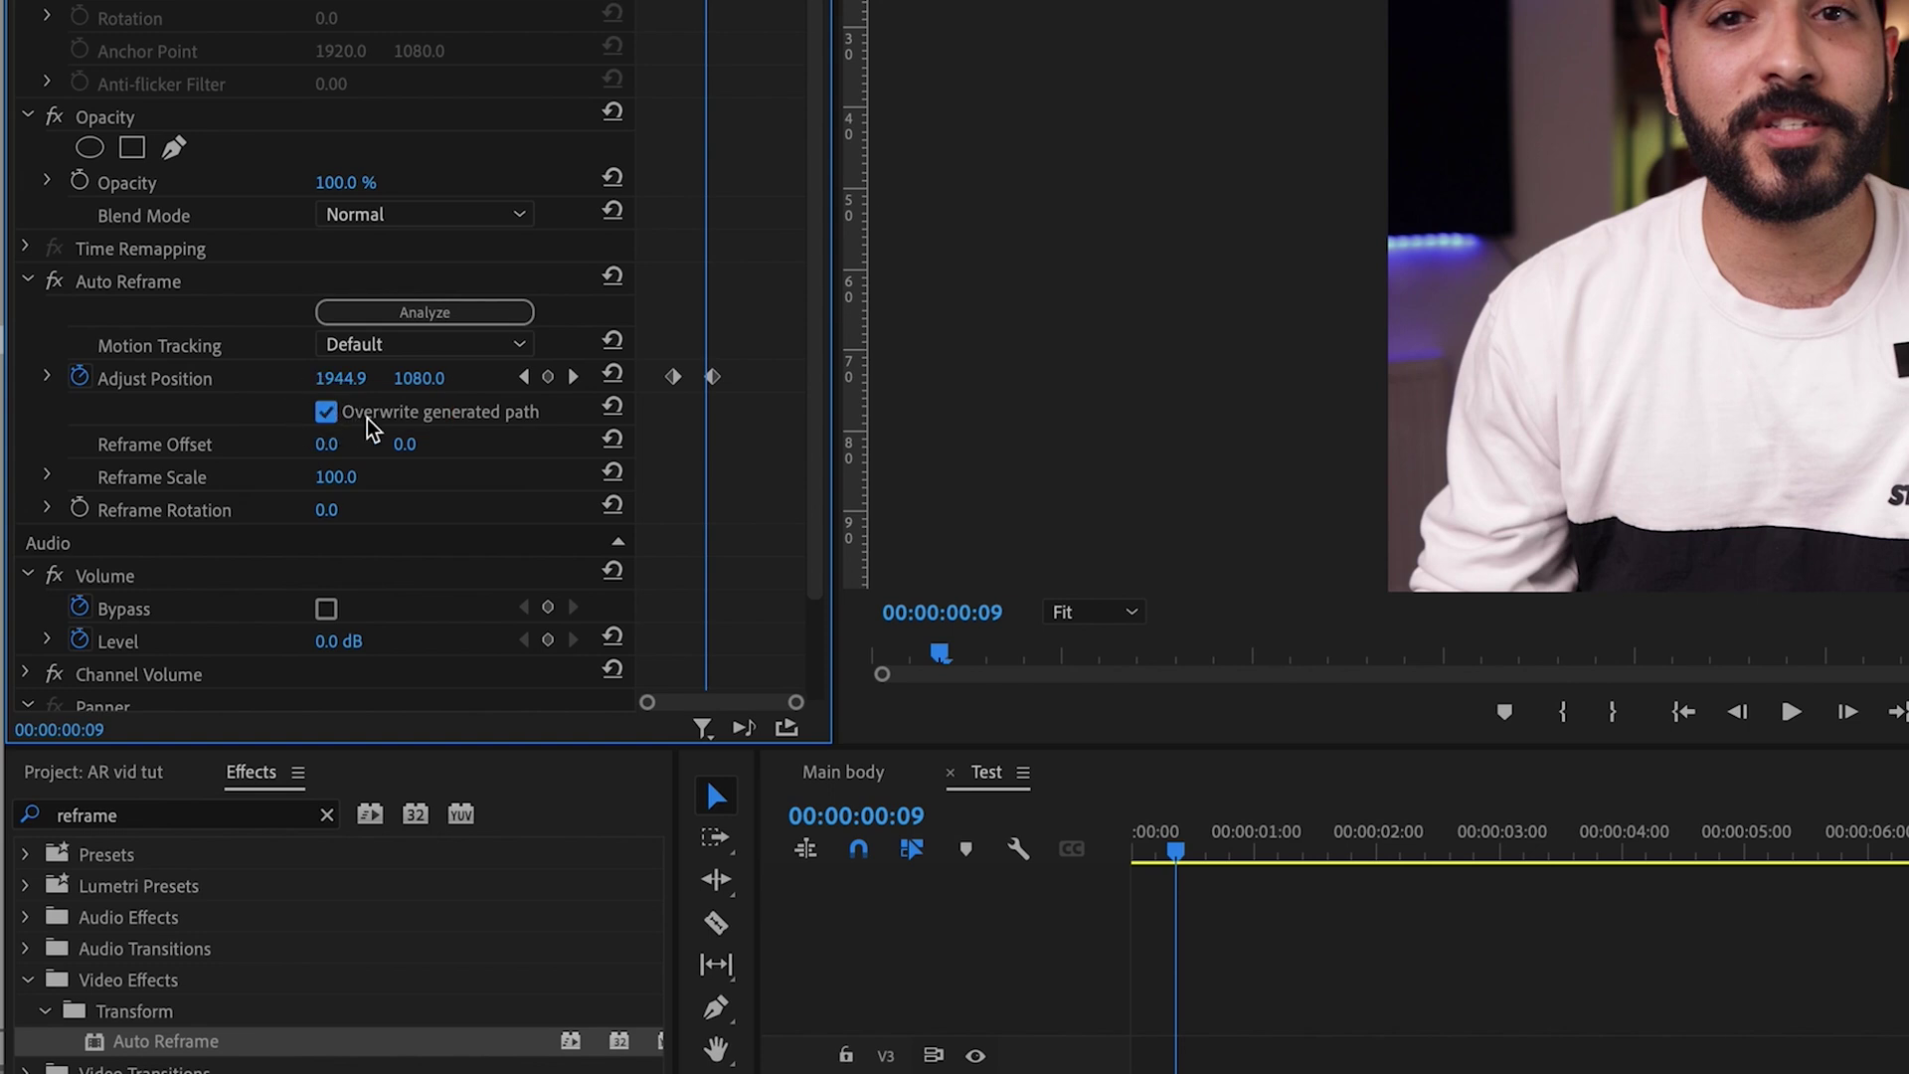
{"action": "key", "text": "Left"}
{"action": "key", "text": "Left"}
{"action": "key", "text": "Left"}
{"action": "key", "text": "Left"}
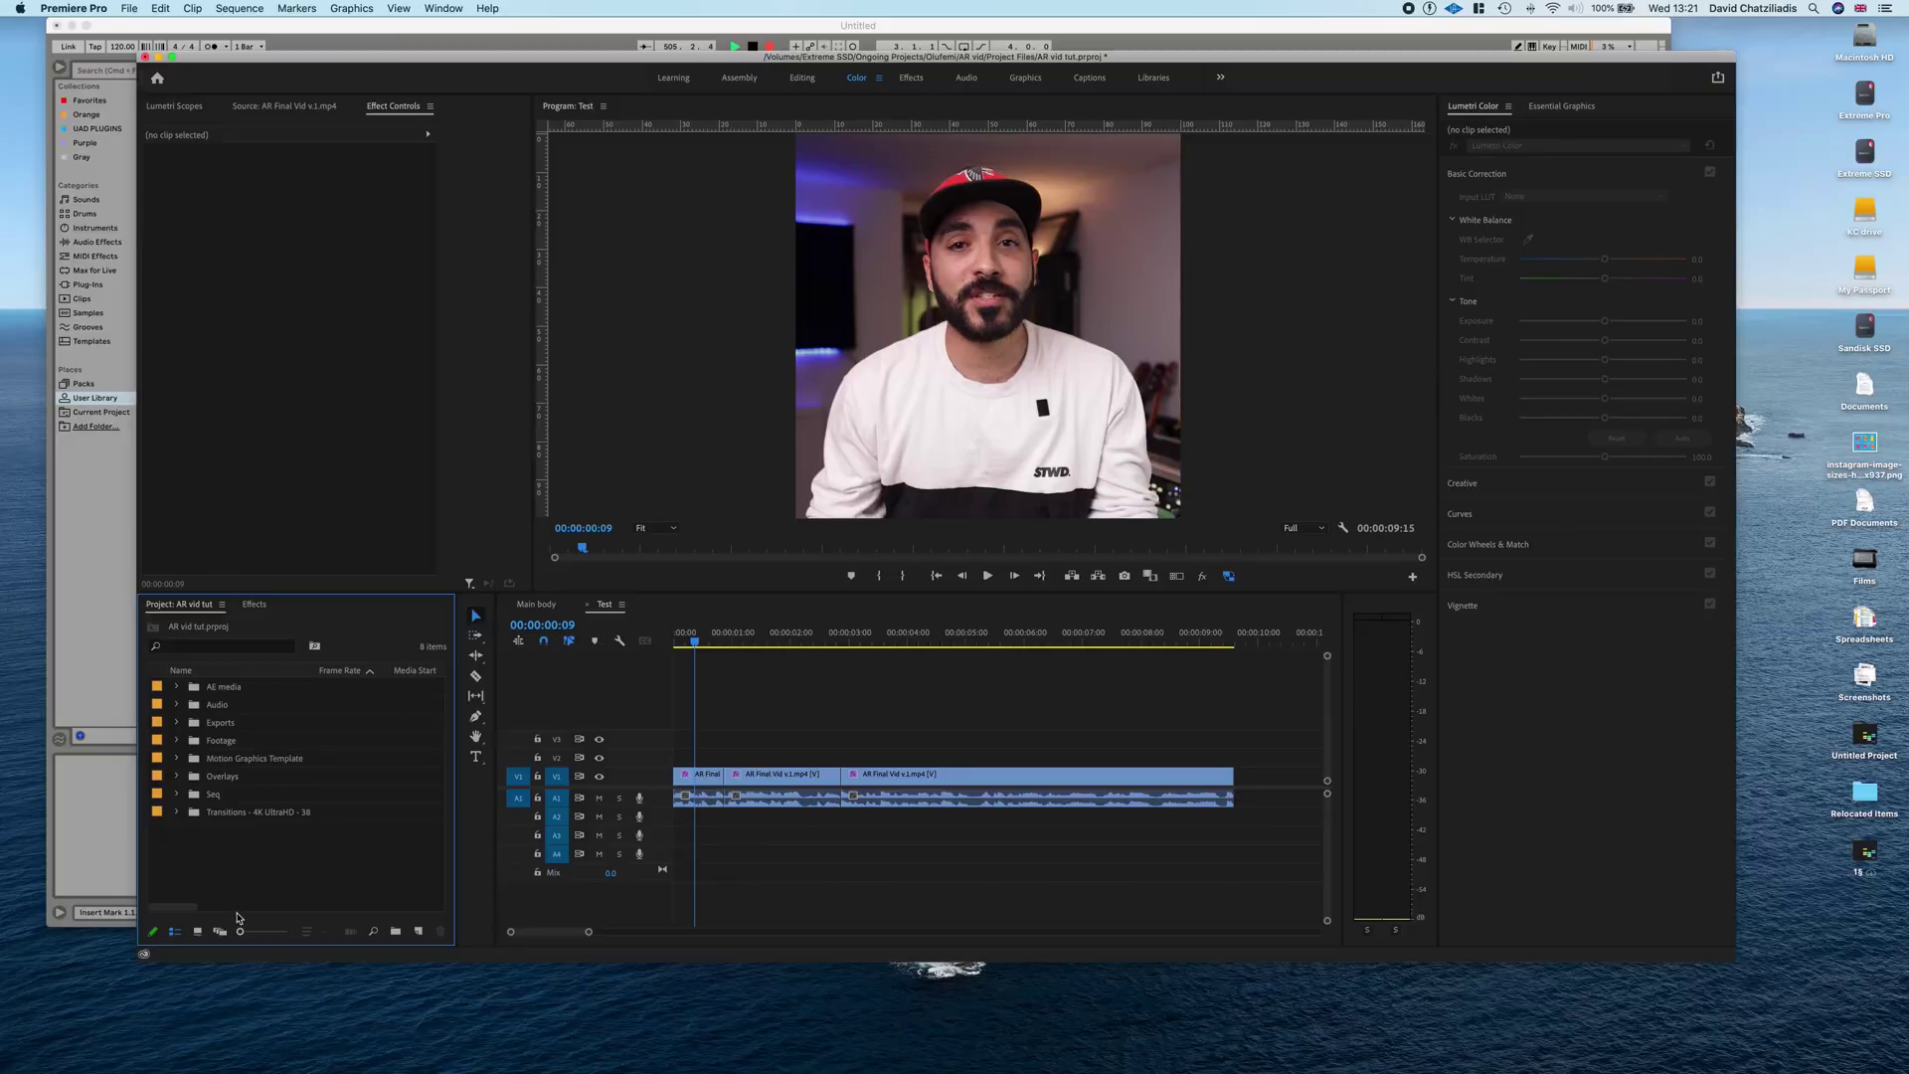
Create a 1080×1080 adjustment layer and stretch it on V2 across the whole sequence
{"action": "right_click", "coordinate": [231, 863]}
{"action": "mouse_move", "coordinate": [298, 850]}
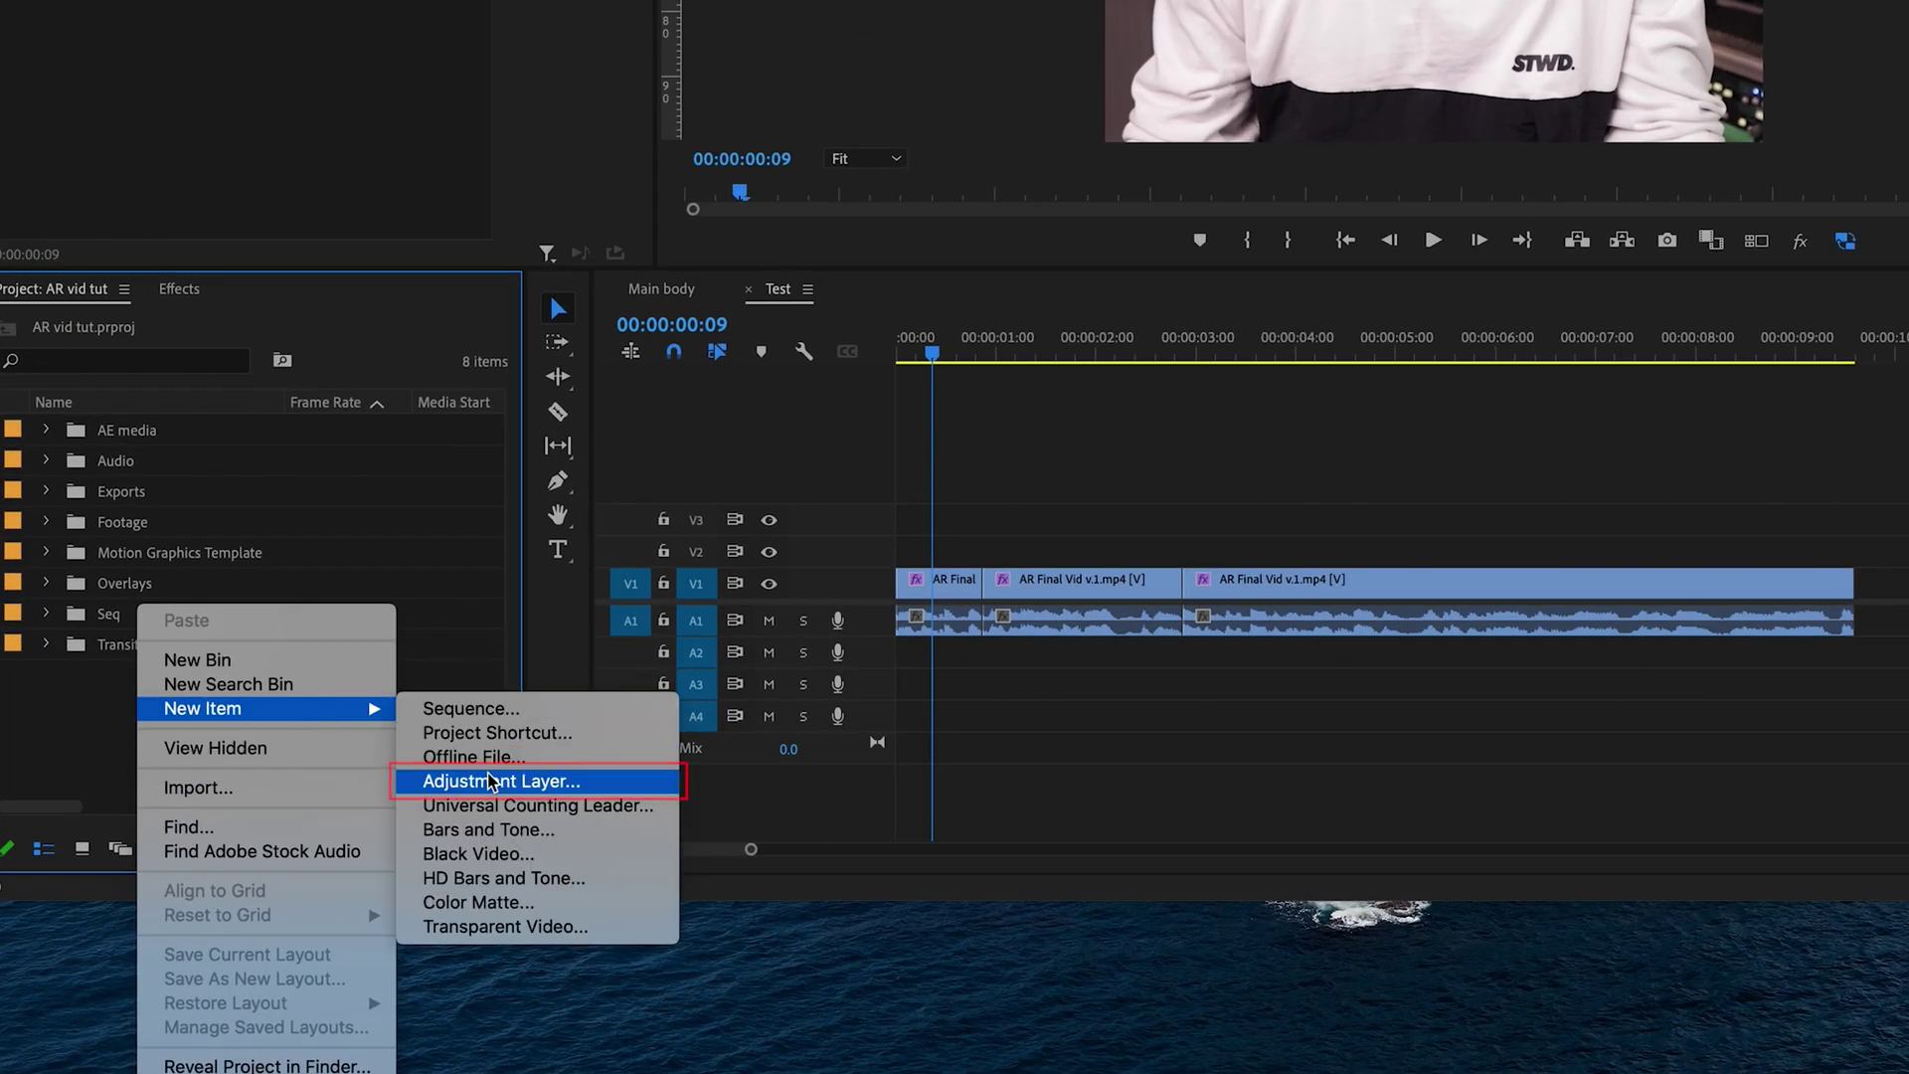
{"action": "left_click", "coordinate": [490, 781]}
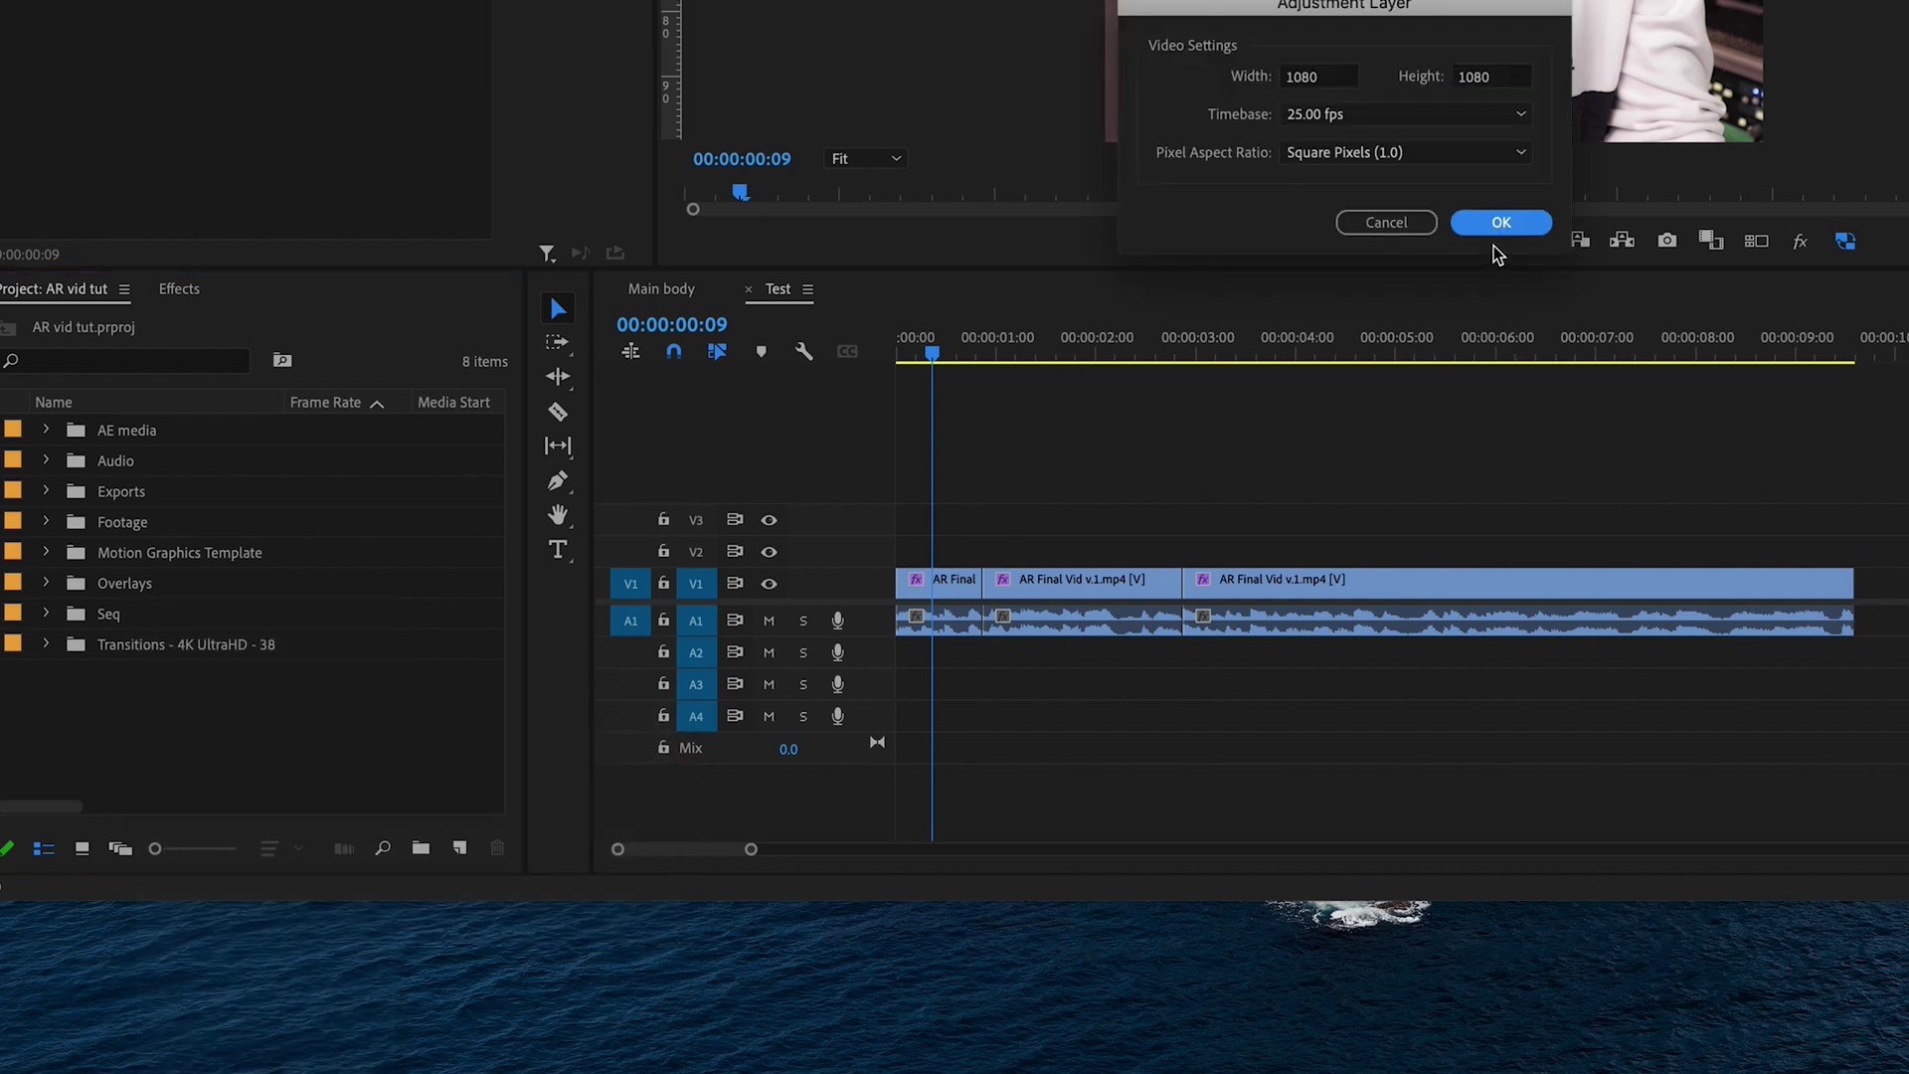
{"action": "left_click", "coordinate": [1492, 226]}
{"action": "left_click_drag", "start_coordinate": [170, 477], "coordinate": [853, 604]}
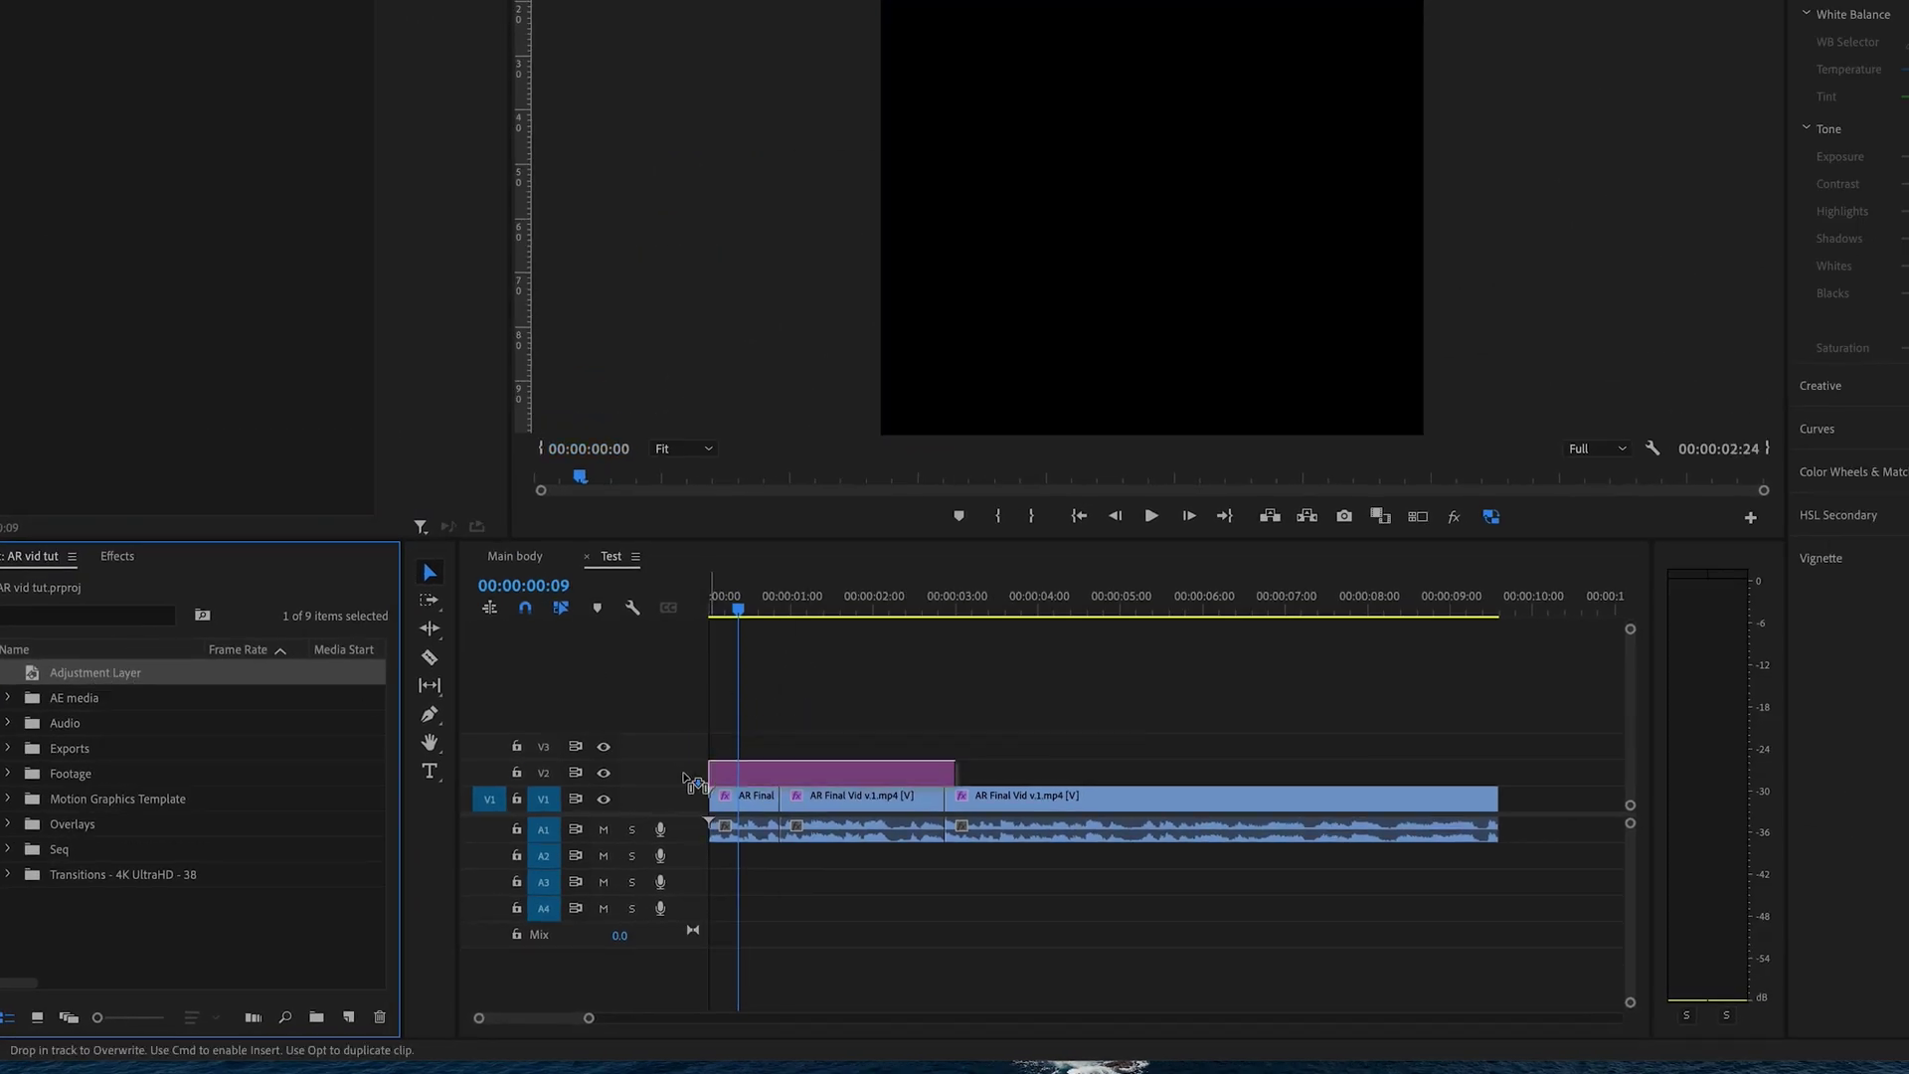
{"action": "left_click_drag", "start_coordinate": [1149, 594], "coordinate": [1783, 594]}
{"action": "left_click_drag", "start_coordinate": [1499, 772], "coordinate": [1499, 772]}
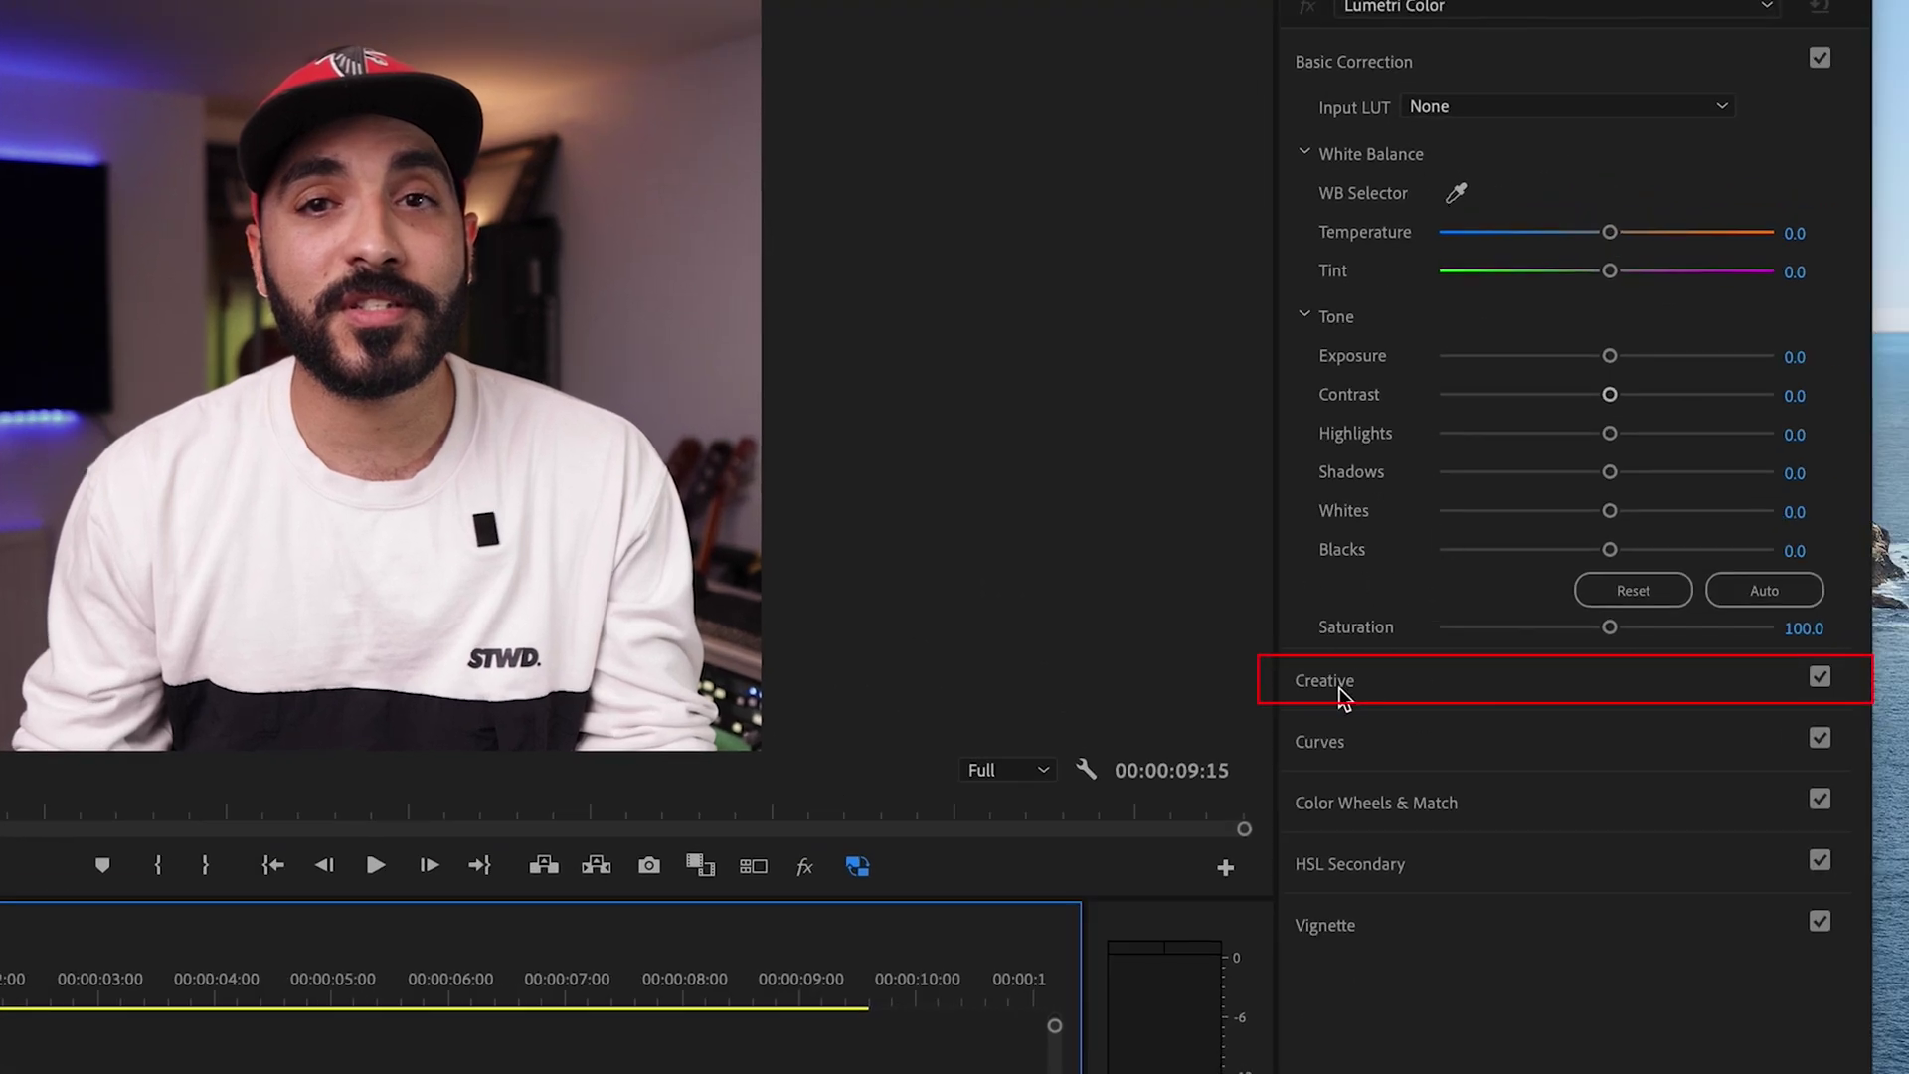
Set the adjustment layer's Lumetri Creative Sharpen to 6.2
{"action": "left_click", "coordinate": [1338, 684]}
{"action": "left_click_drag", "start_coordinate": [1610, 610], "coordinate": [1641, 614]}
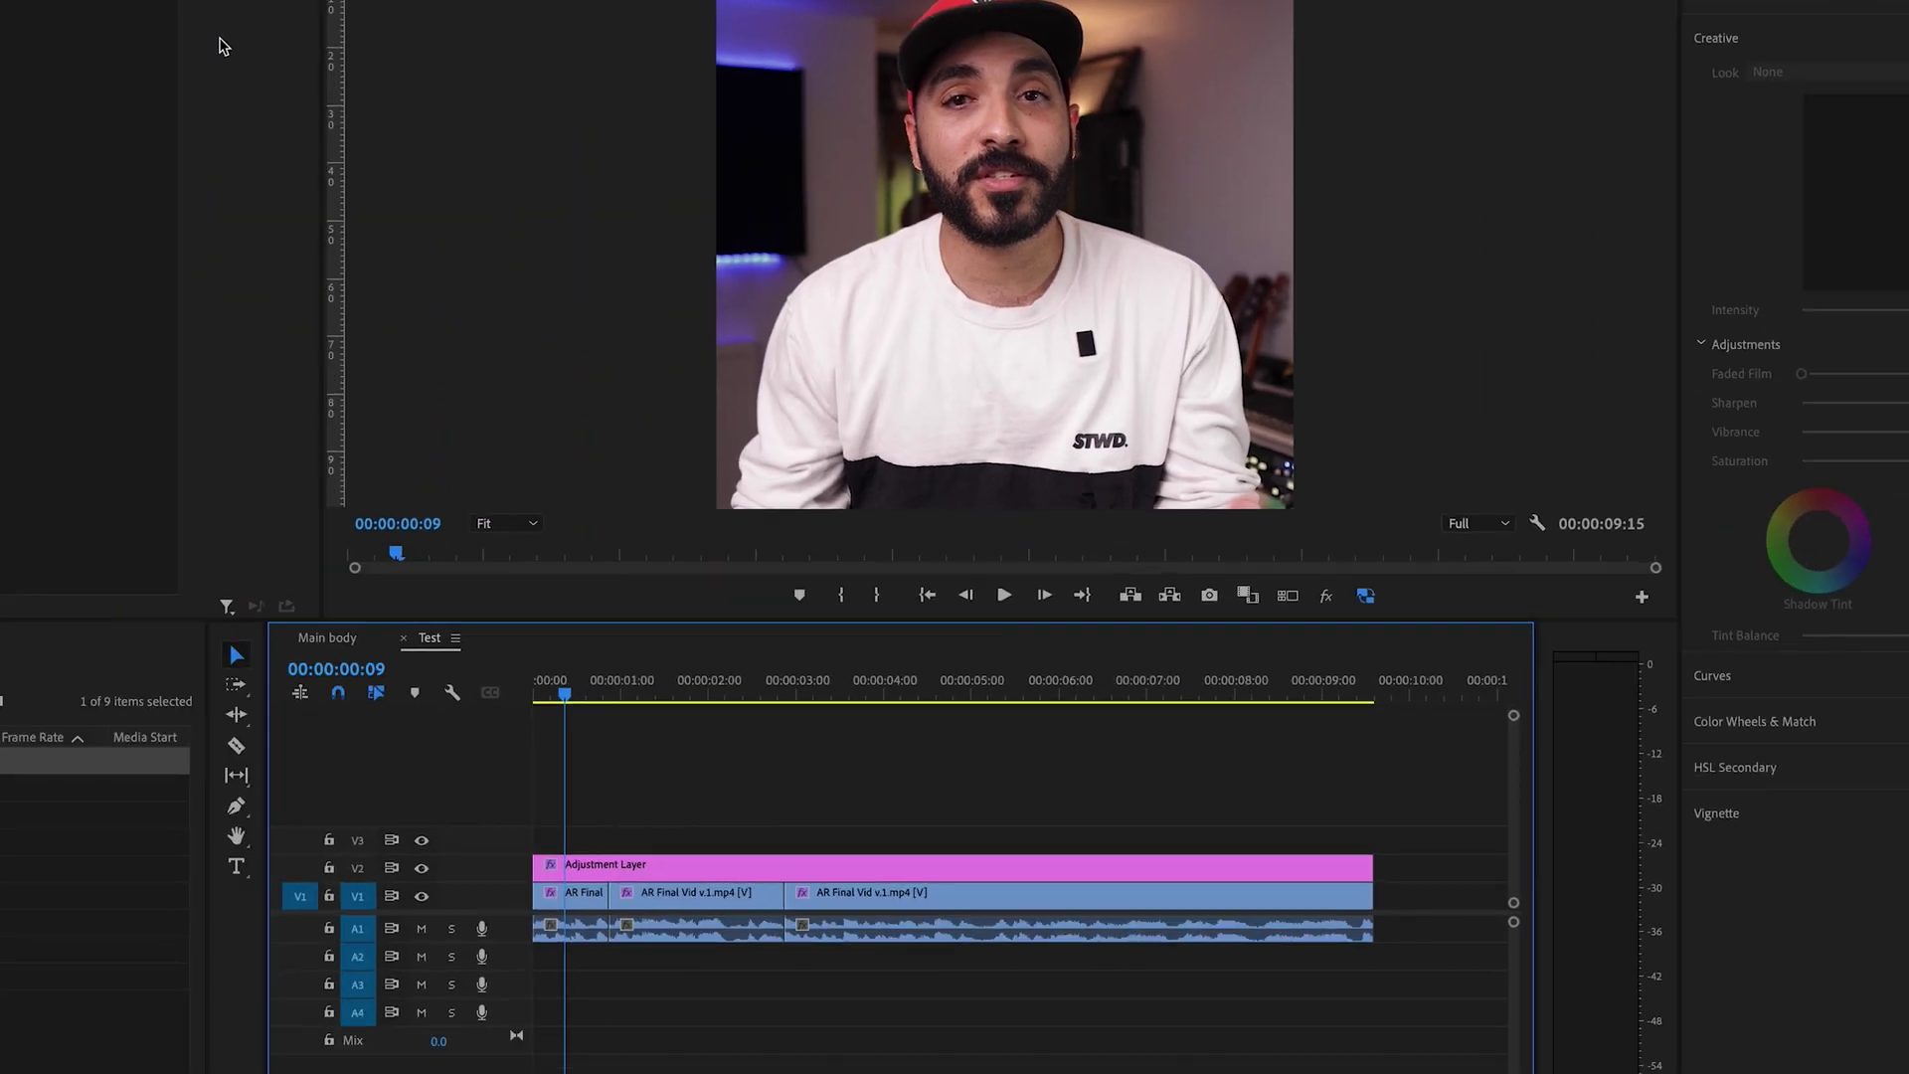
{"action": "key", "text": "super+m"}
Choose H.264 with the YouTube 1080p Full HD preset, matching output size to the square sequence
{"action": "left_click_drag", "start_coordinate": [1300, 102], "coordinate": [1292, 13]}
{"action": "left_click", "coordinate": [1357, 115]}
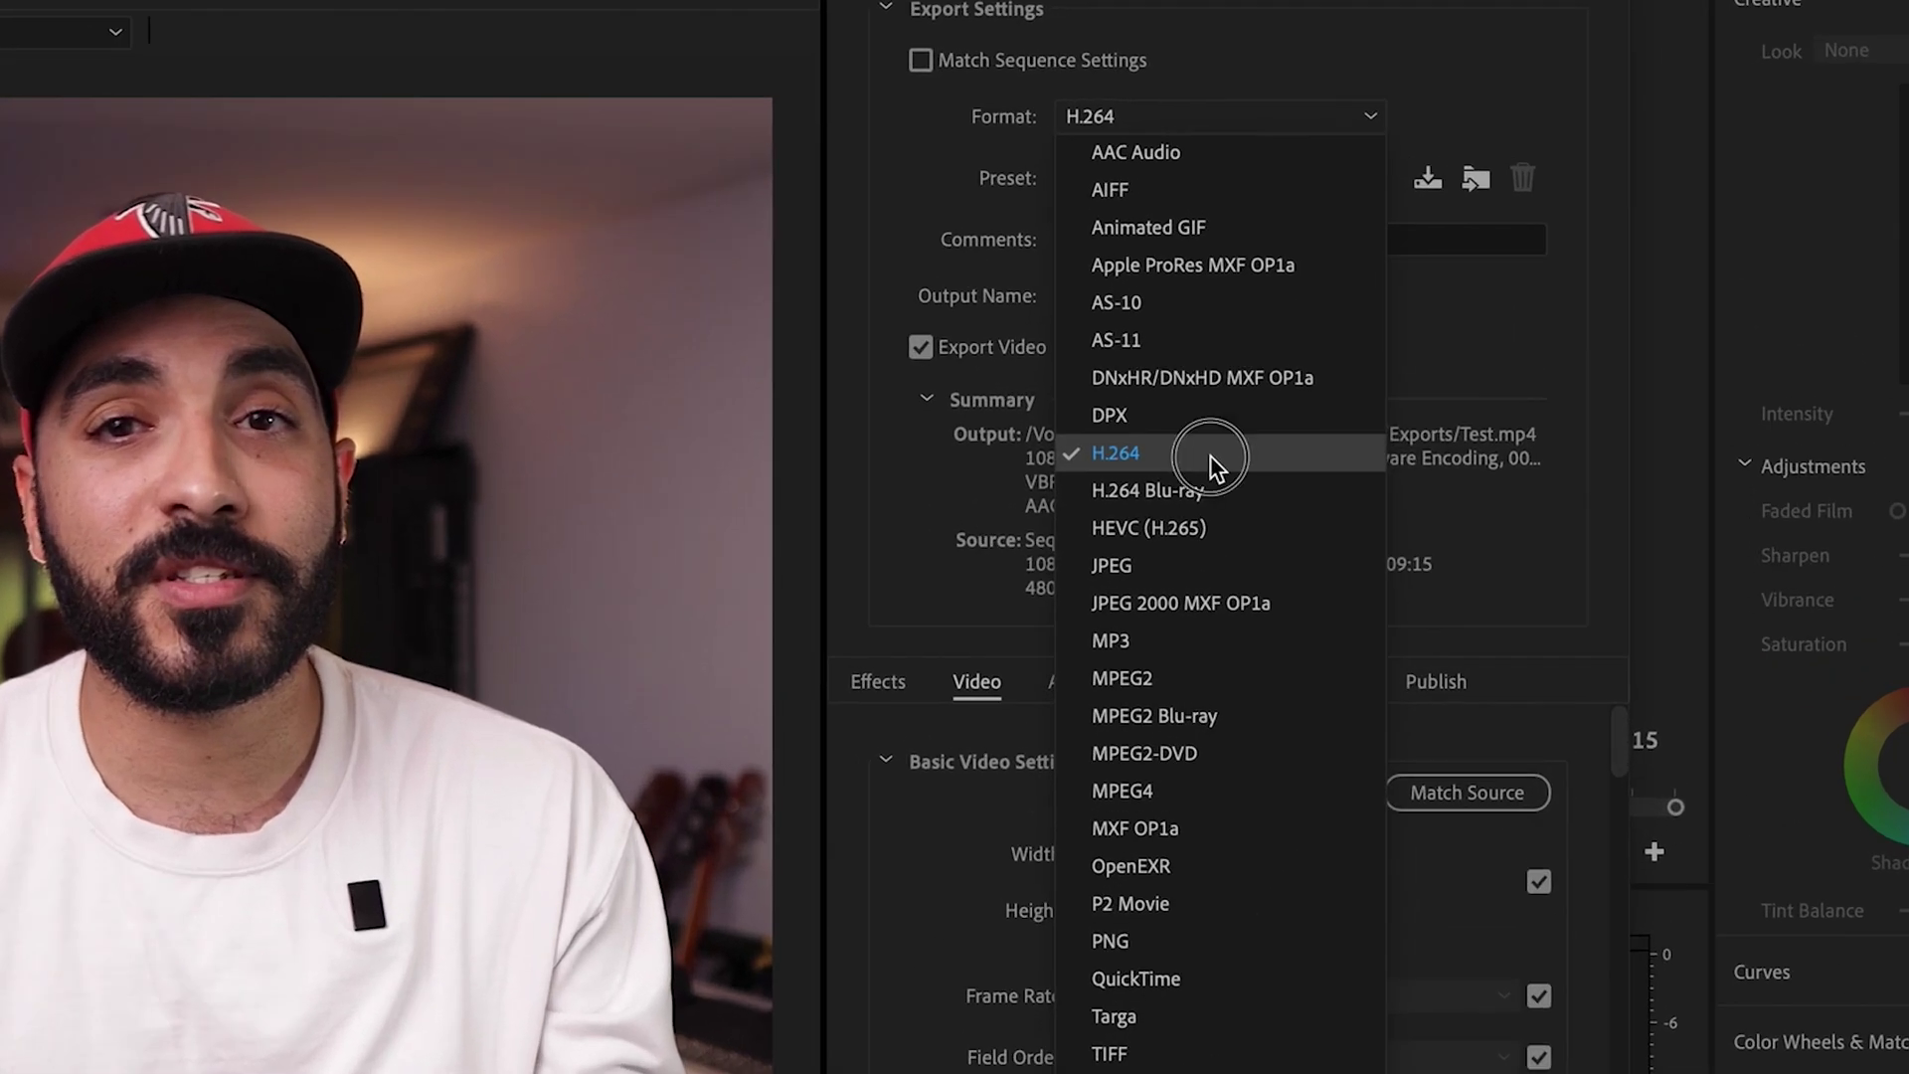
{"action": "left_click", "coordinate": [1289, 335]}
{"action": "left_click", "coordinate": [1401, 156]}
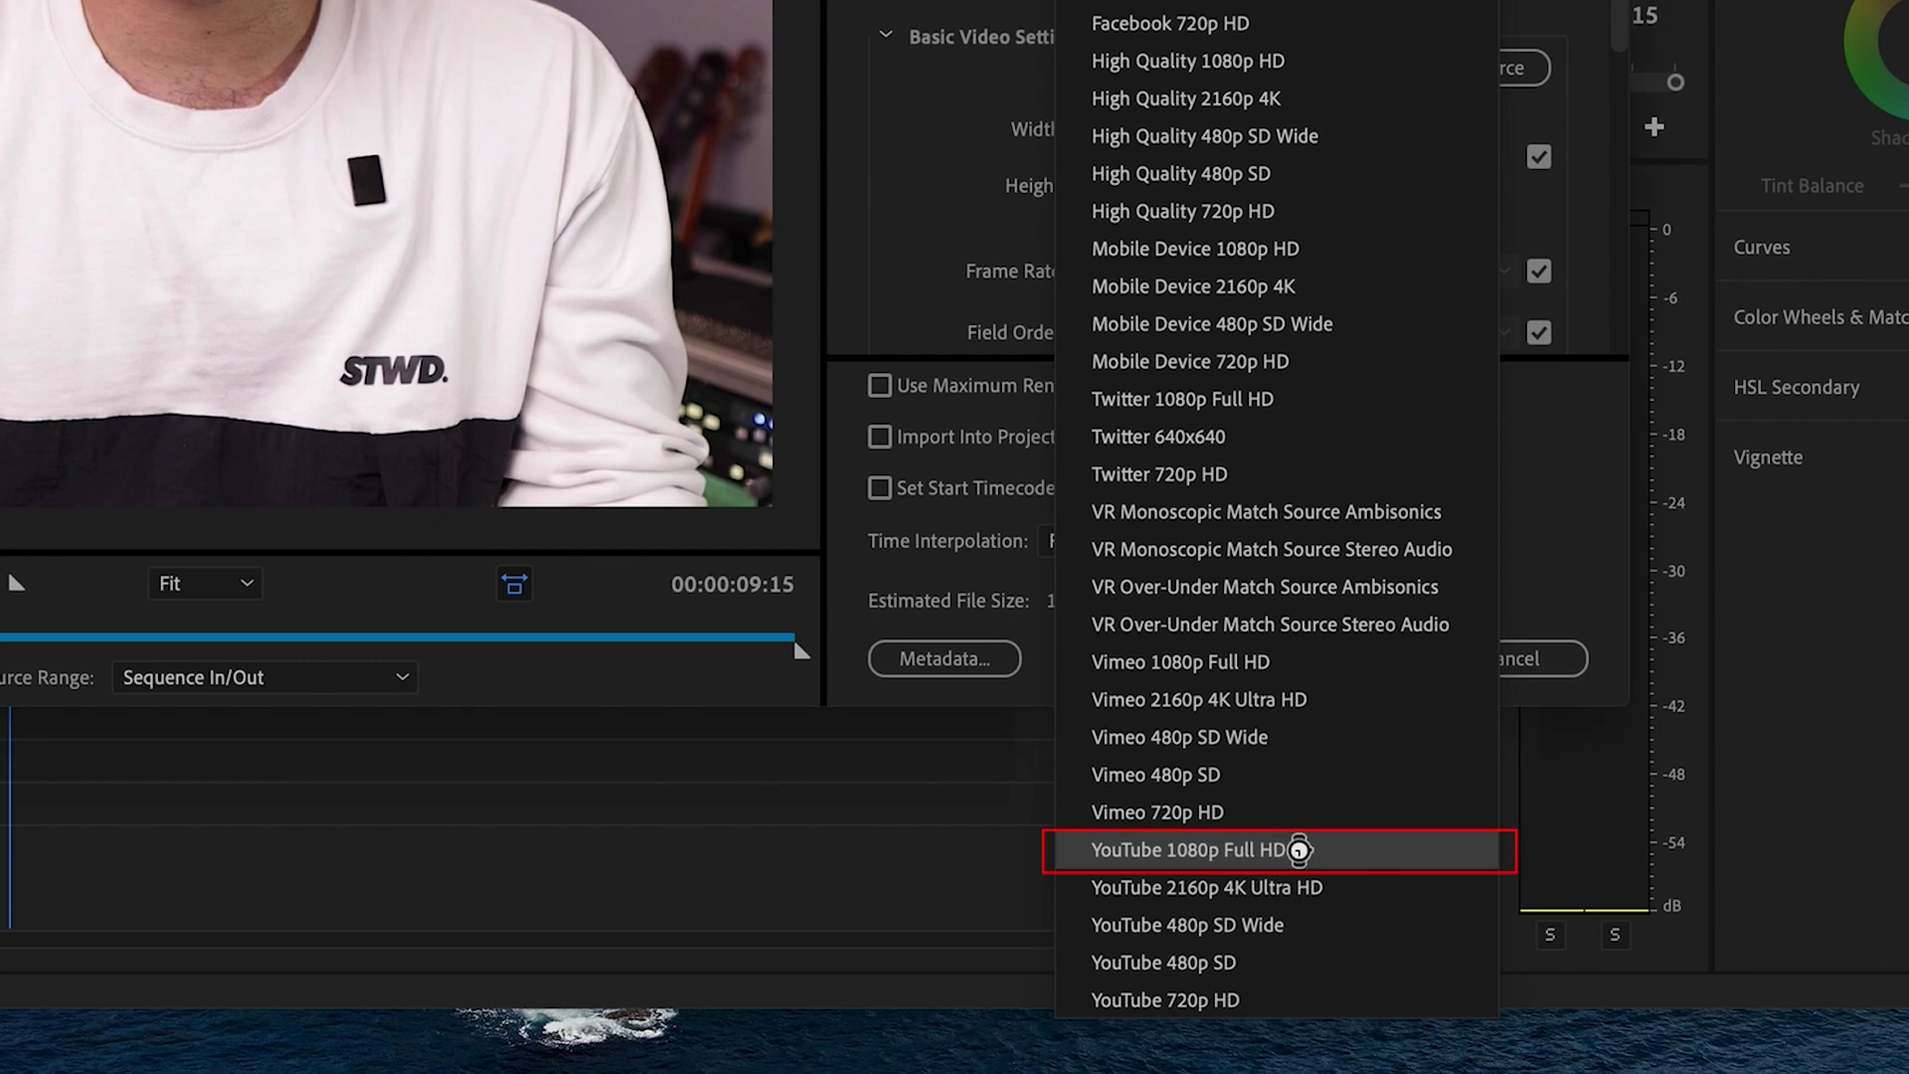
{"action": "left_click", "coordinate": [1299, 850]}
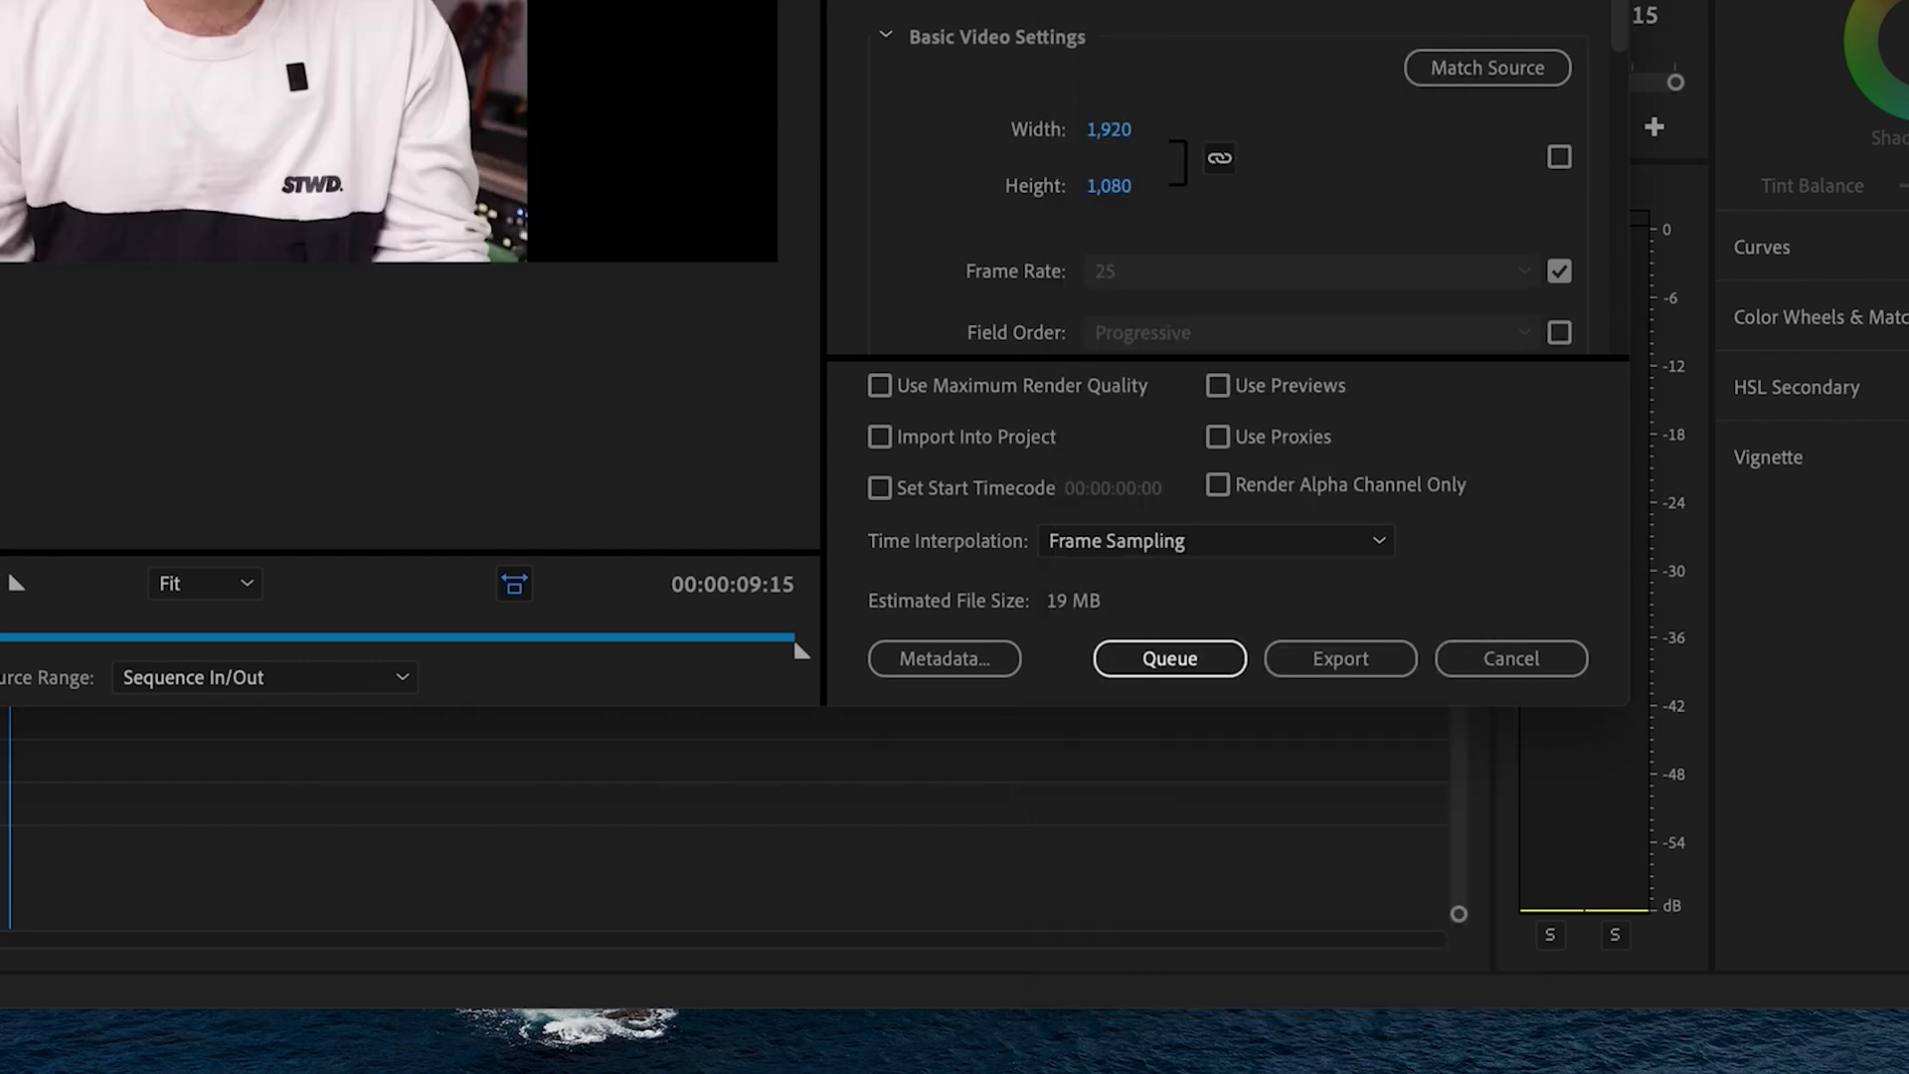
{"action": "left_click", "coordinate": [1539, 563]}
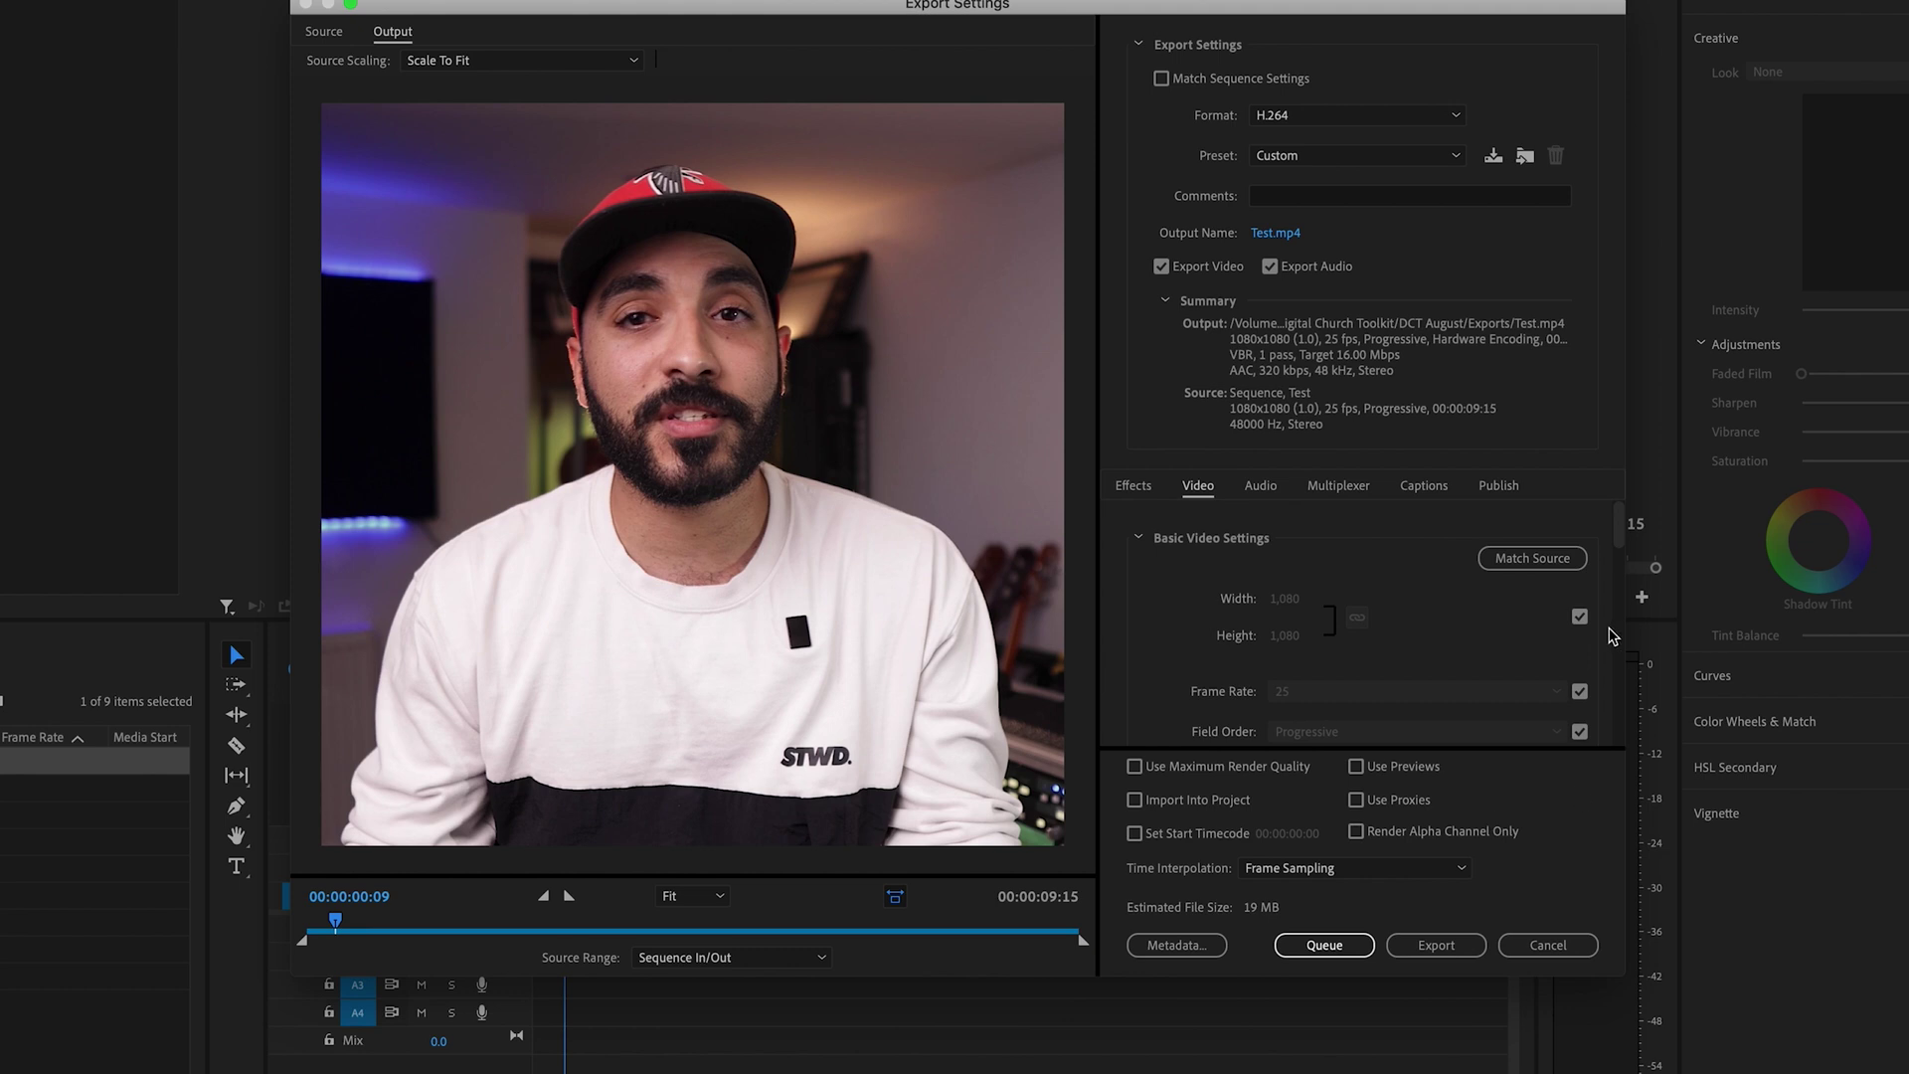
Switch to constant bitrate encoding, raise the target bitrate to 50 Mbps, and export
{"action": "scroll", "coordinate": [1613, 636], "scroll_direction": "down", "scroll_amount": 10}
{"action": "left_click", "coordinate": [1124, 688]}
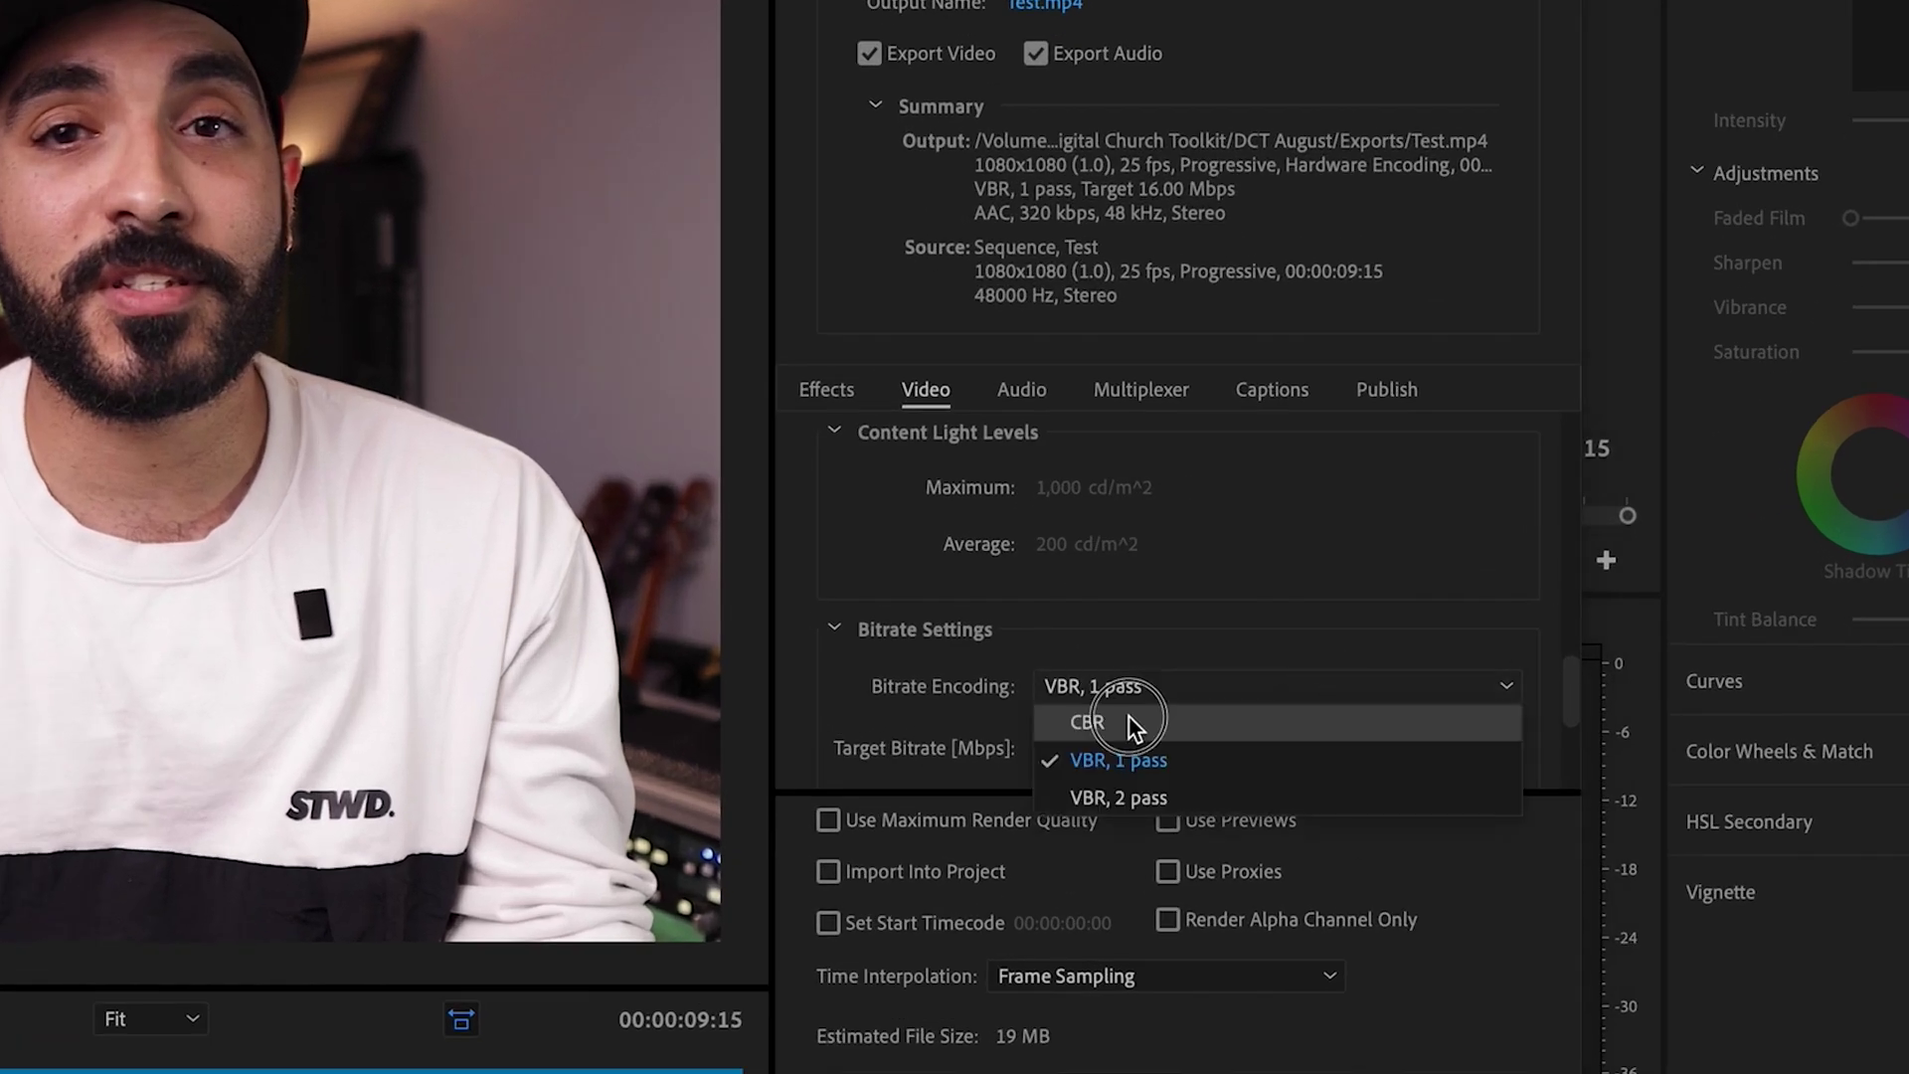
{"action": "left_click", "coordinate": [1133, 724]}
{"action": "scroll", "coordinate": [1428, 600], "scroll_direction": "down", "scroll_amount": 5}
{"action": "left_click_drag", "start_coordinate": [1436, 473], "coordinate": [1704, 456]}
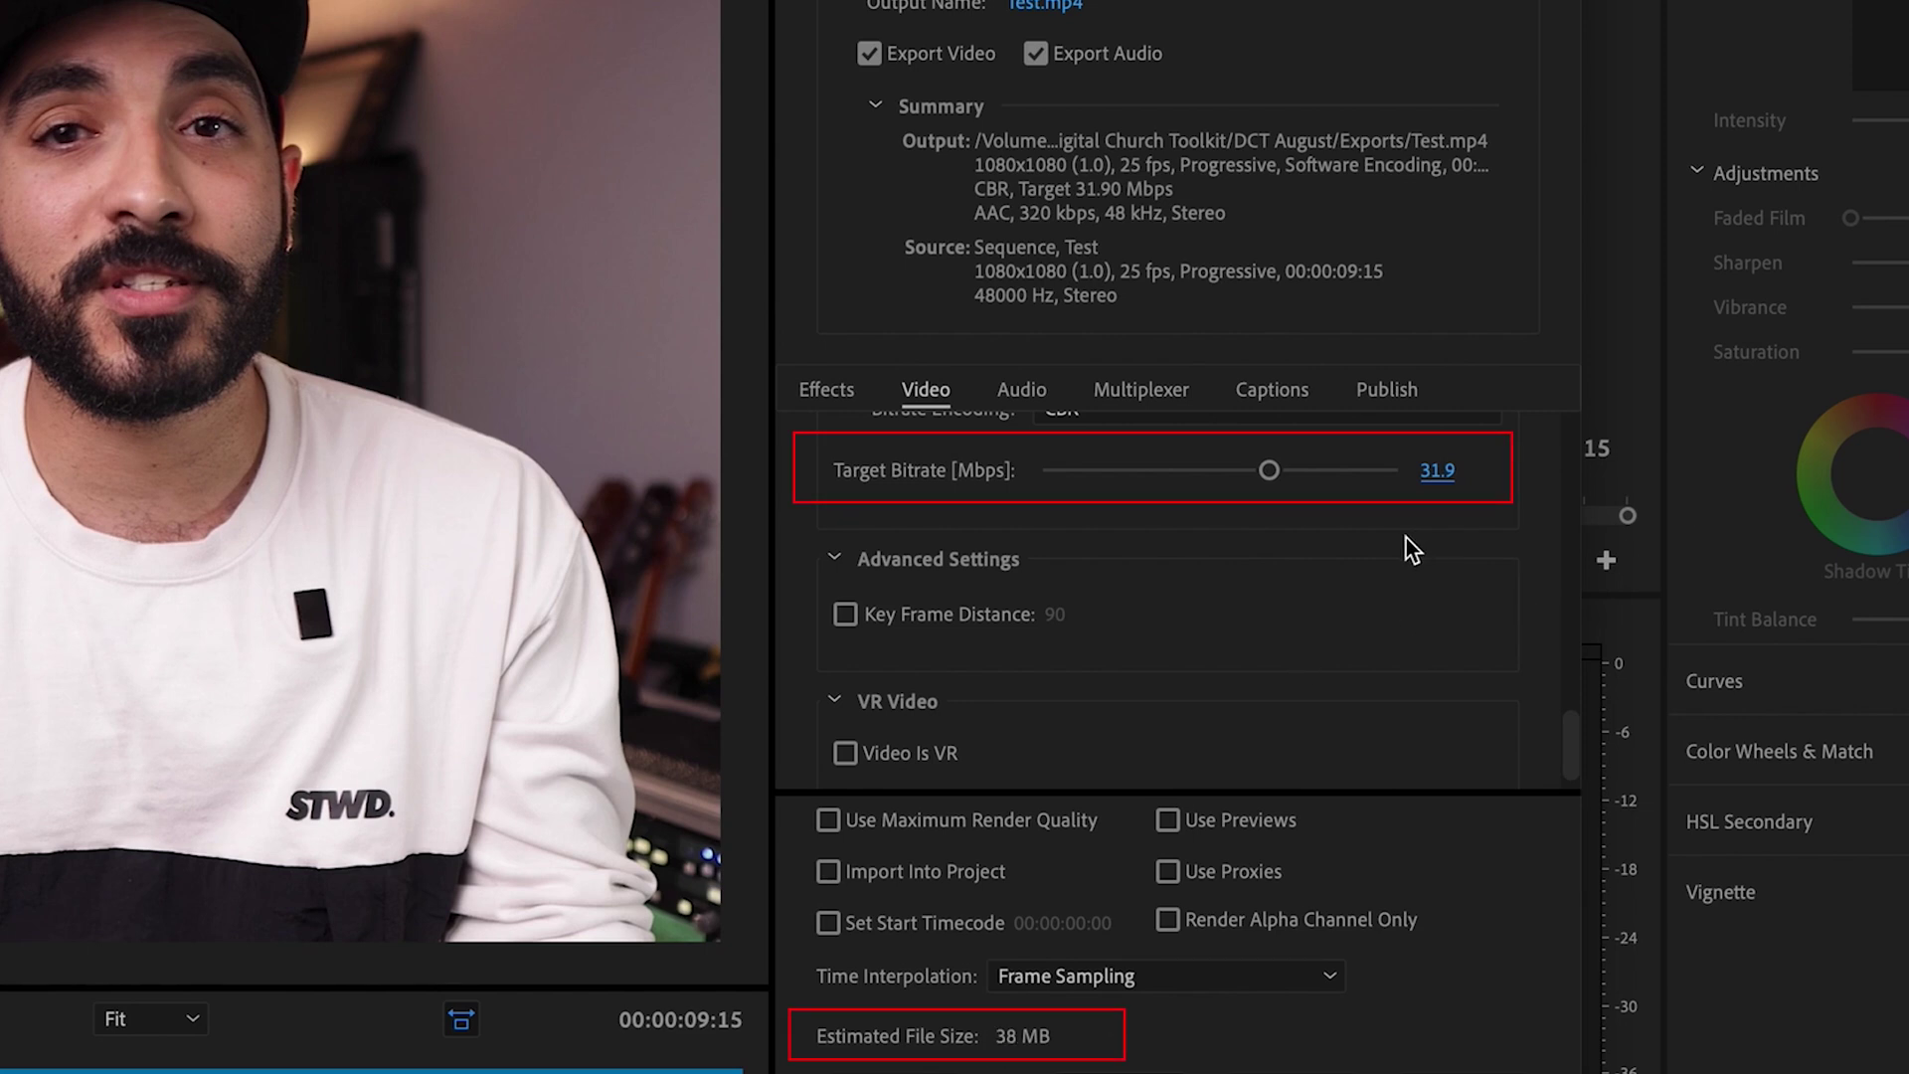
{"action": "left_click_drag", "start_coordinate": [1456, 470], "coordinate": [1568, 469]}
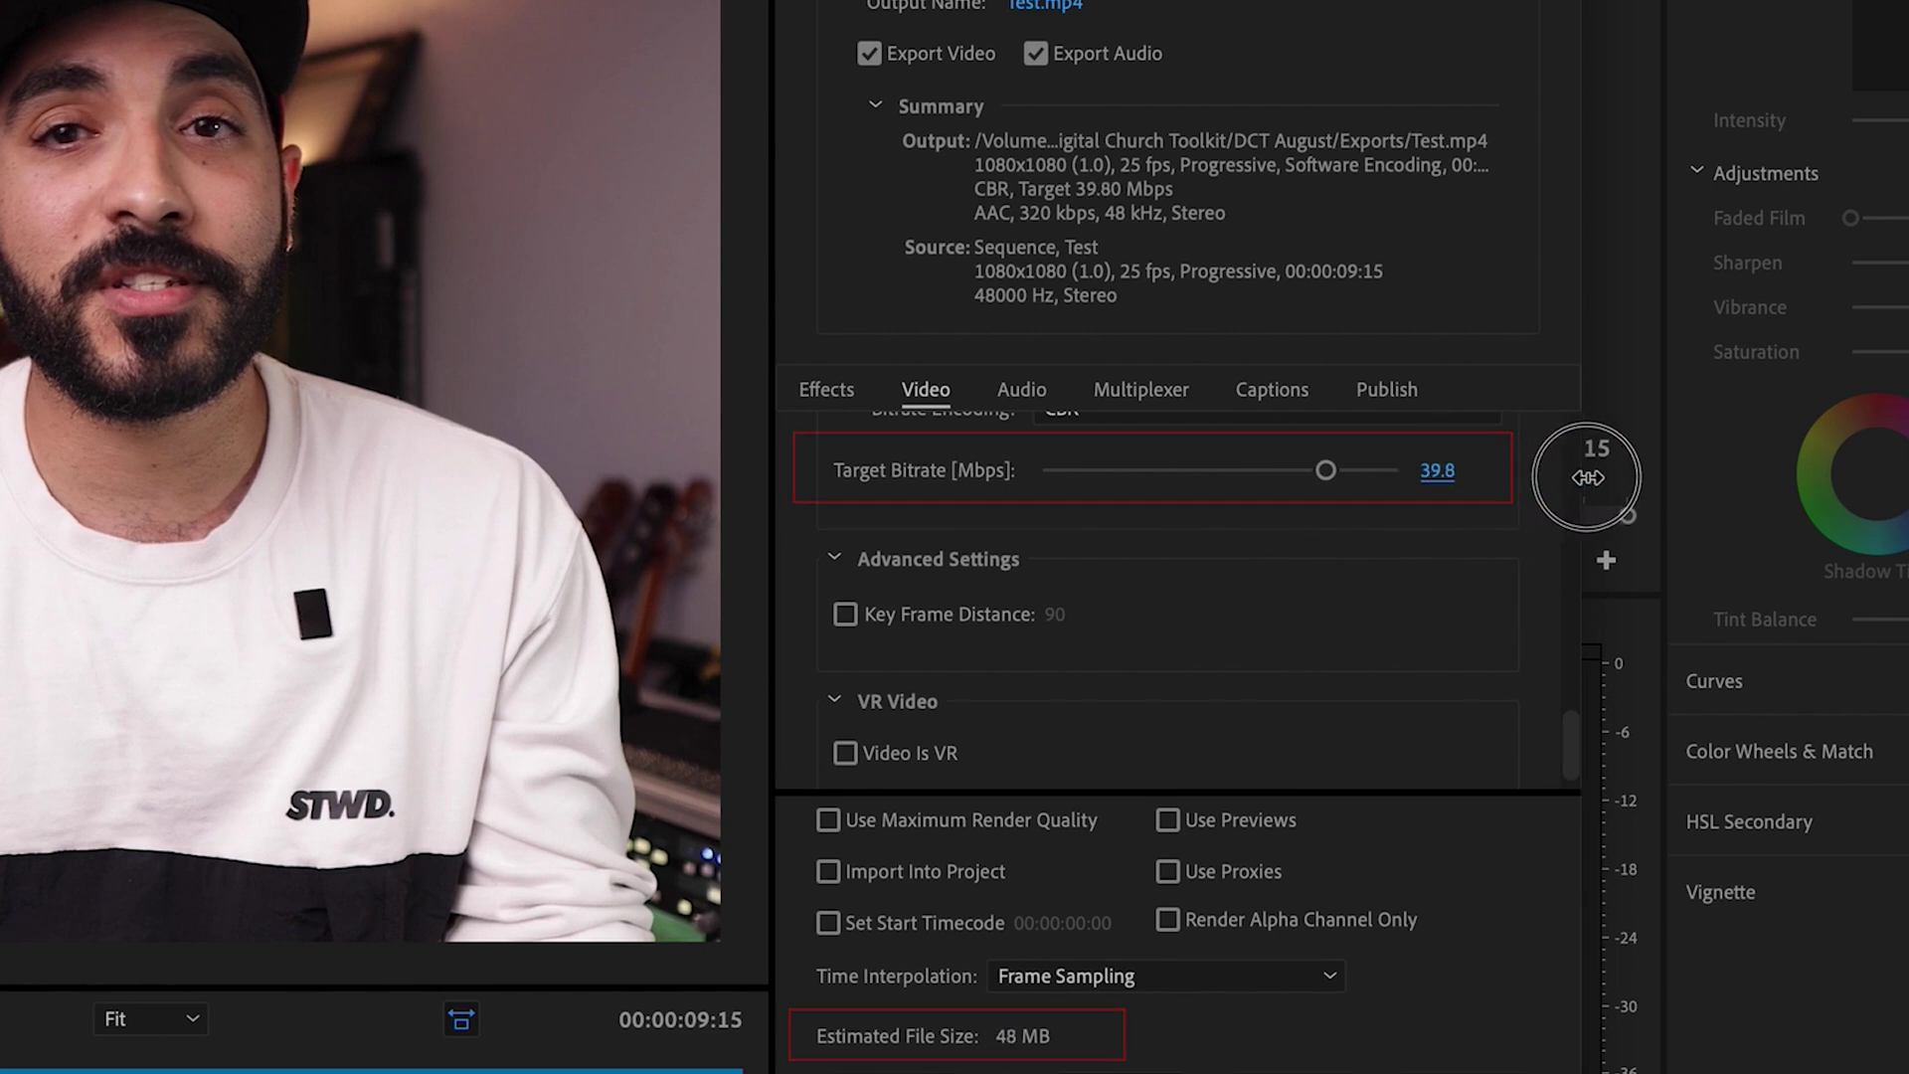
{"action": "left_click", "coordinate": [1296, 839]}
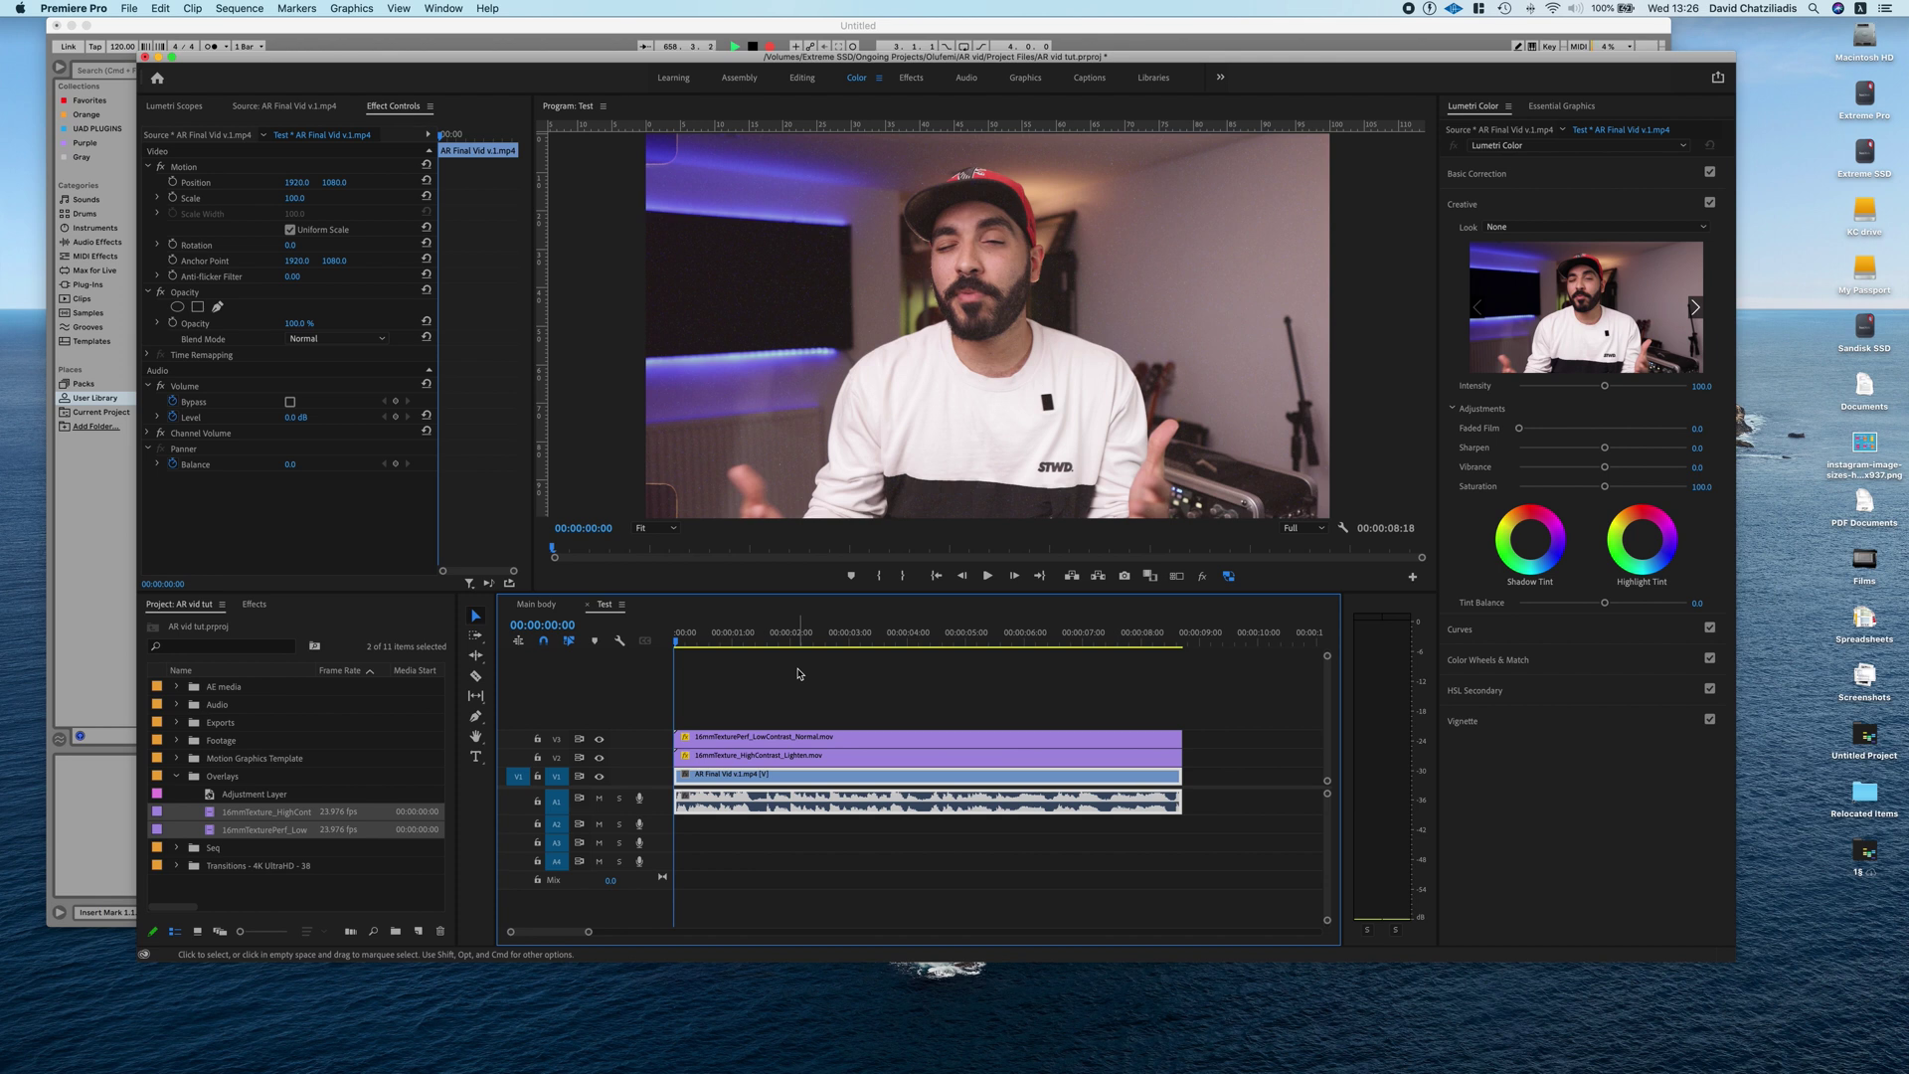
{"action": "key", "text": "l"}
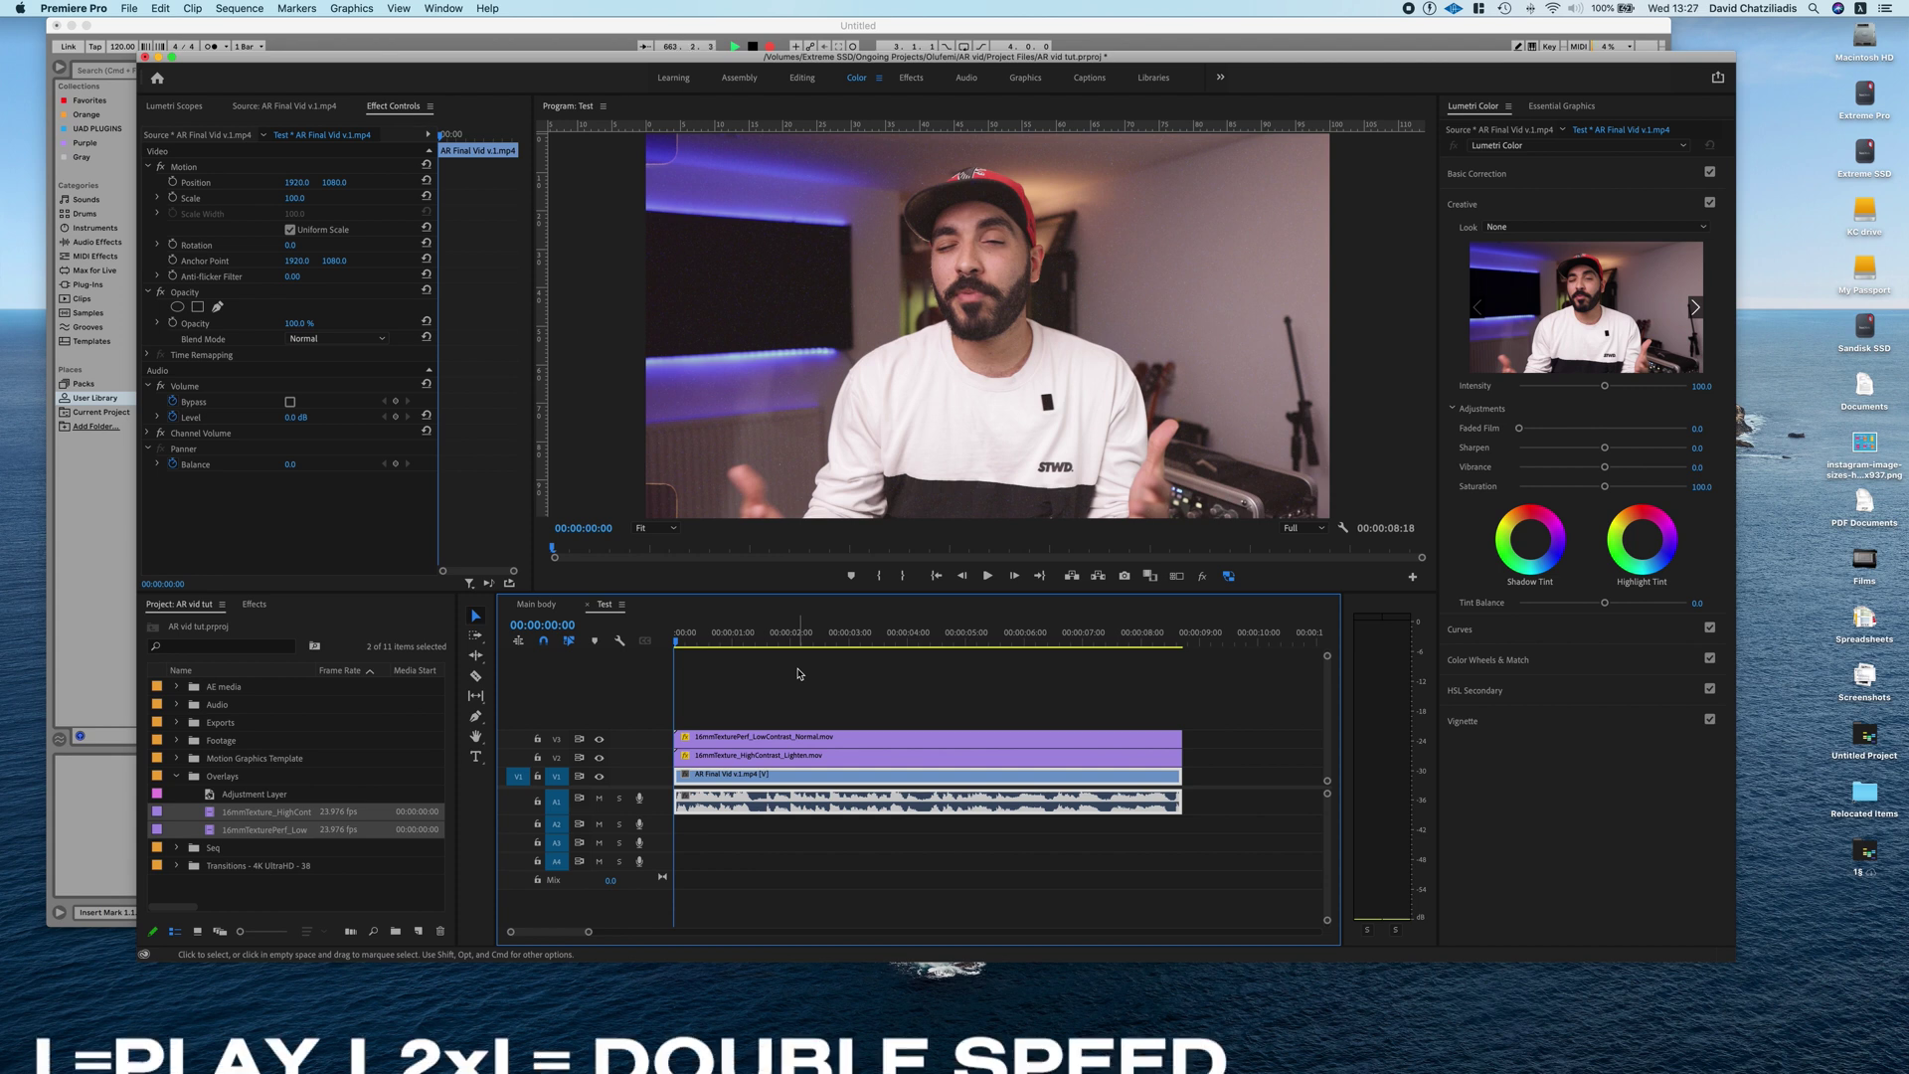
{"action": "key", "text": "l"}
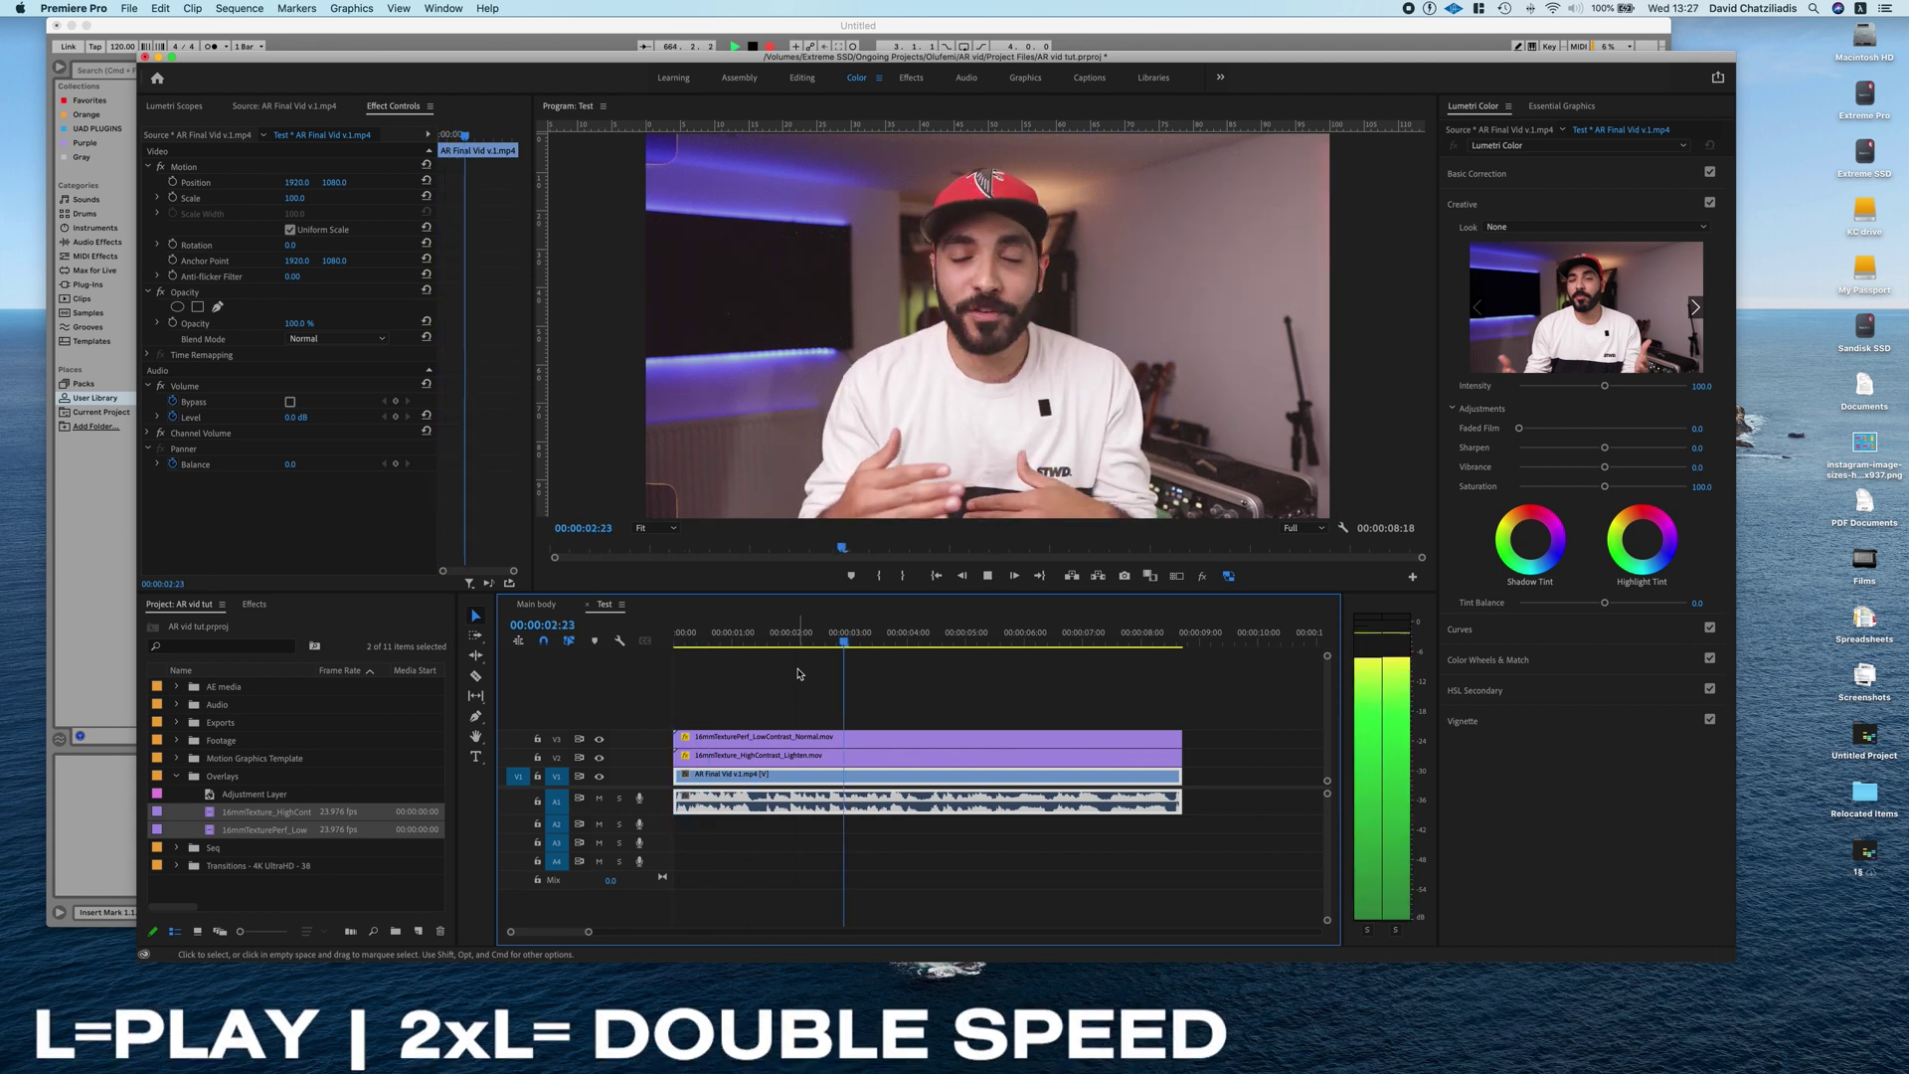
{"action": "key", "text": "k"}
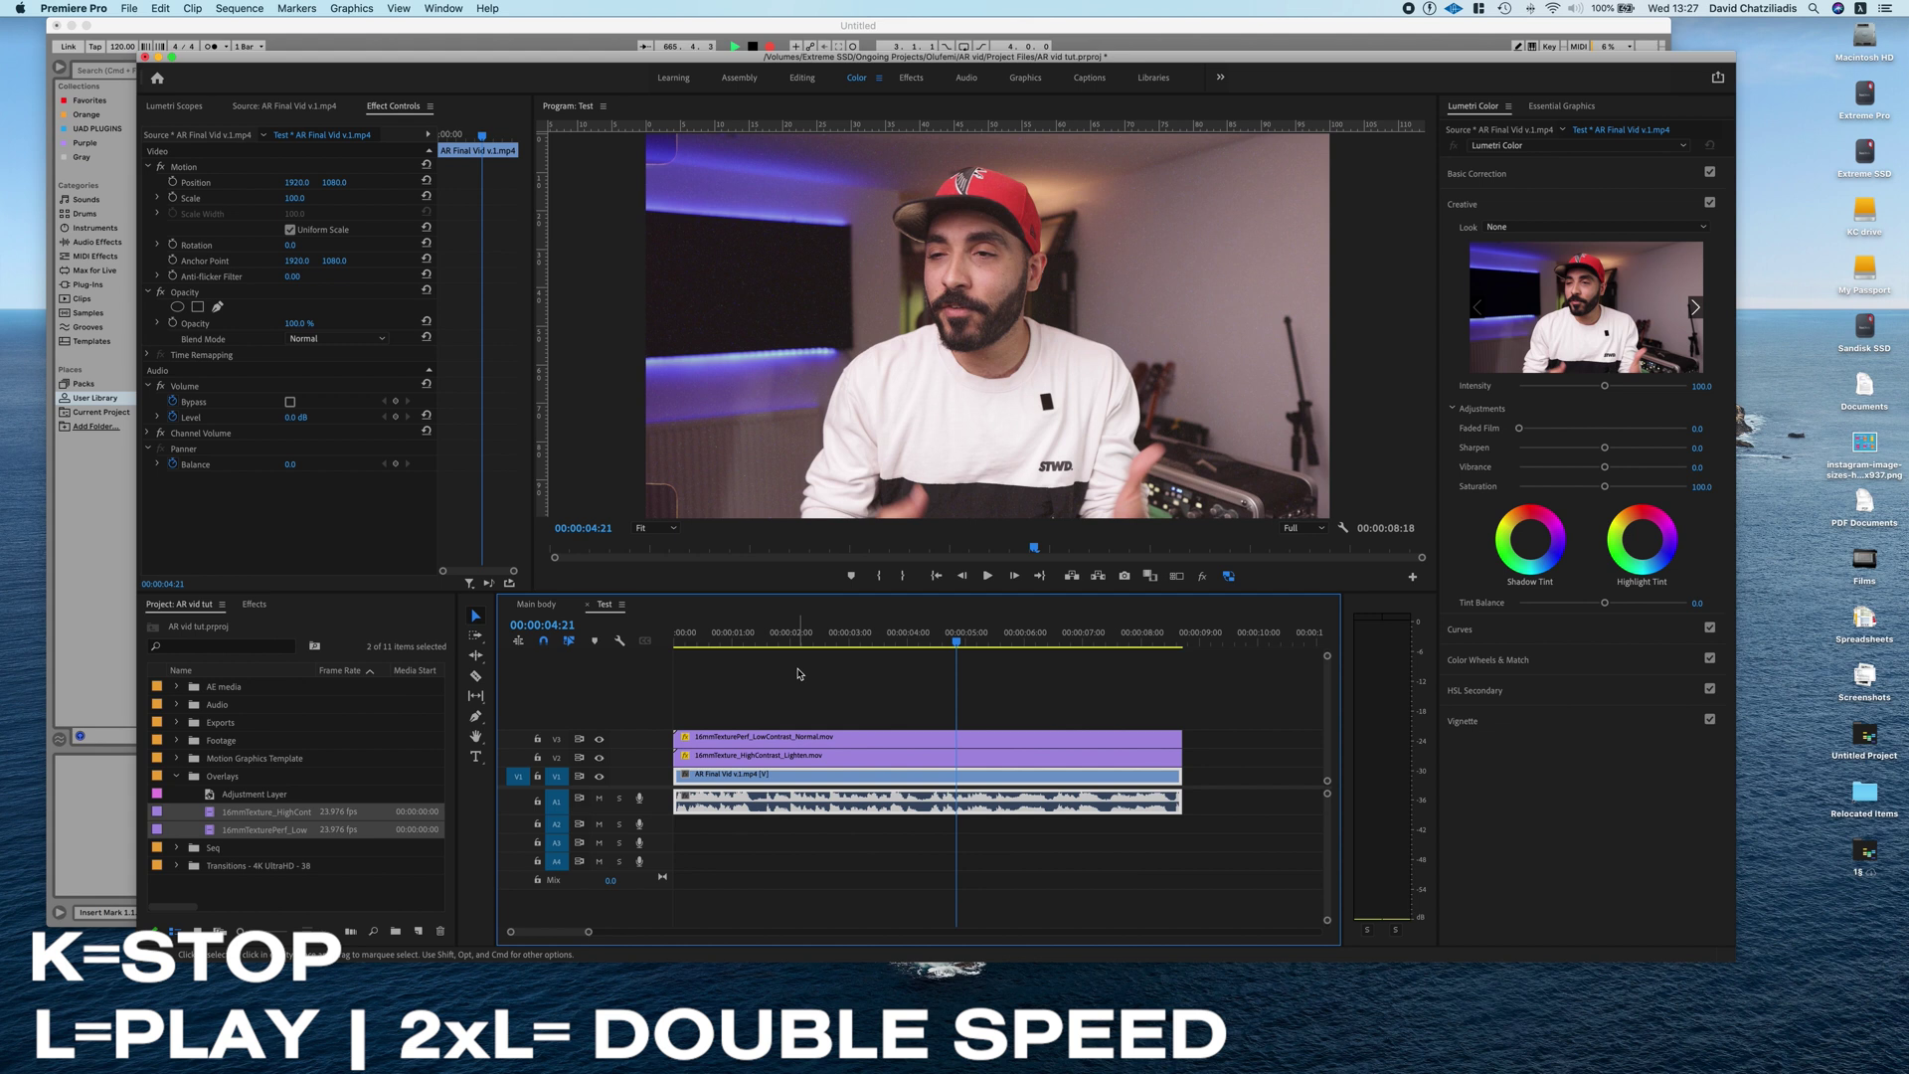
{"action": "key", "text": "j"}
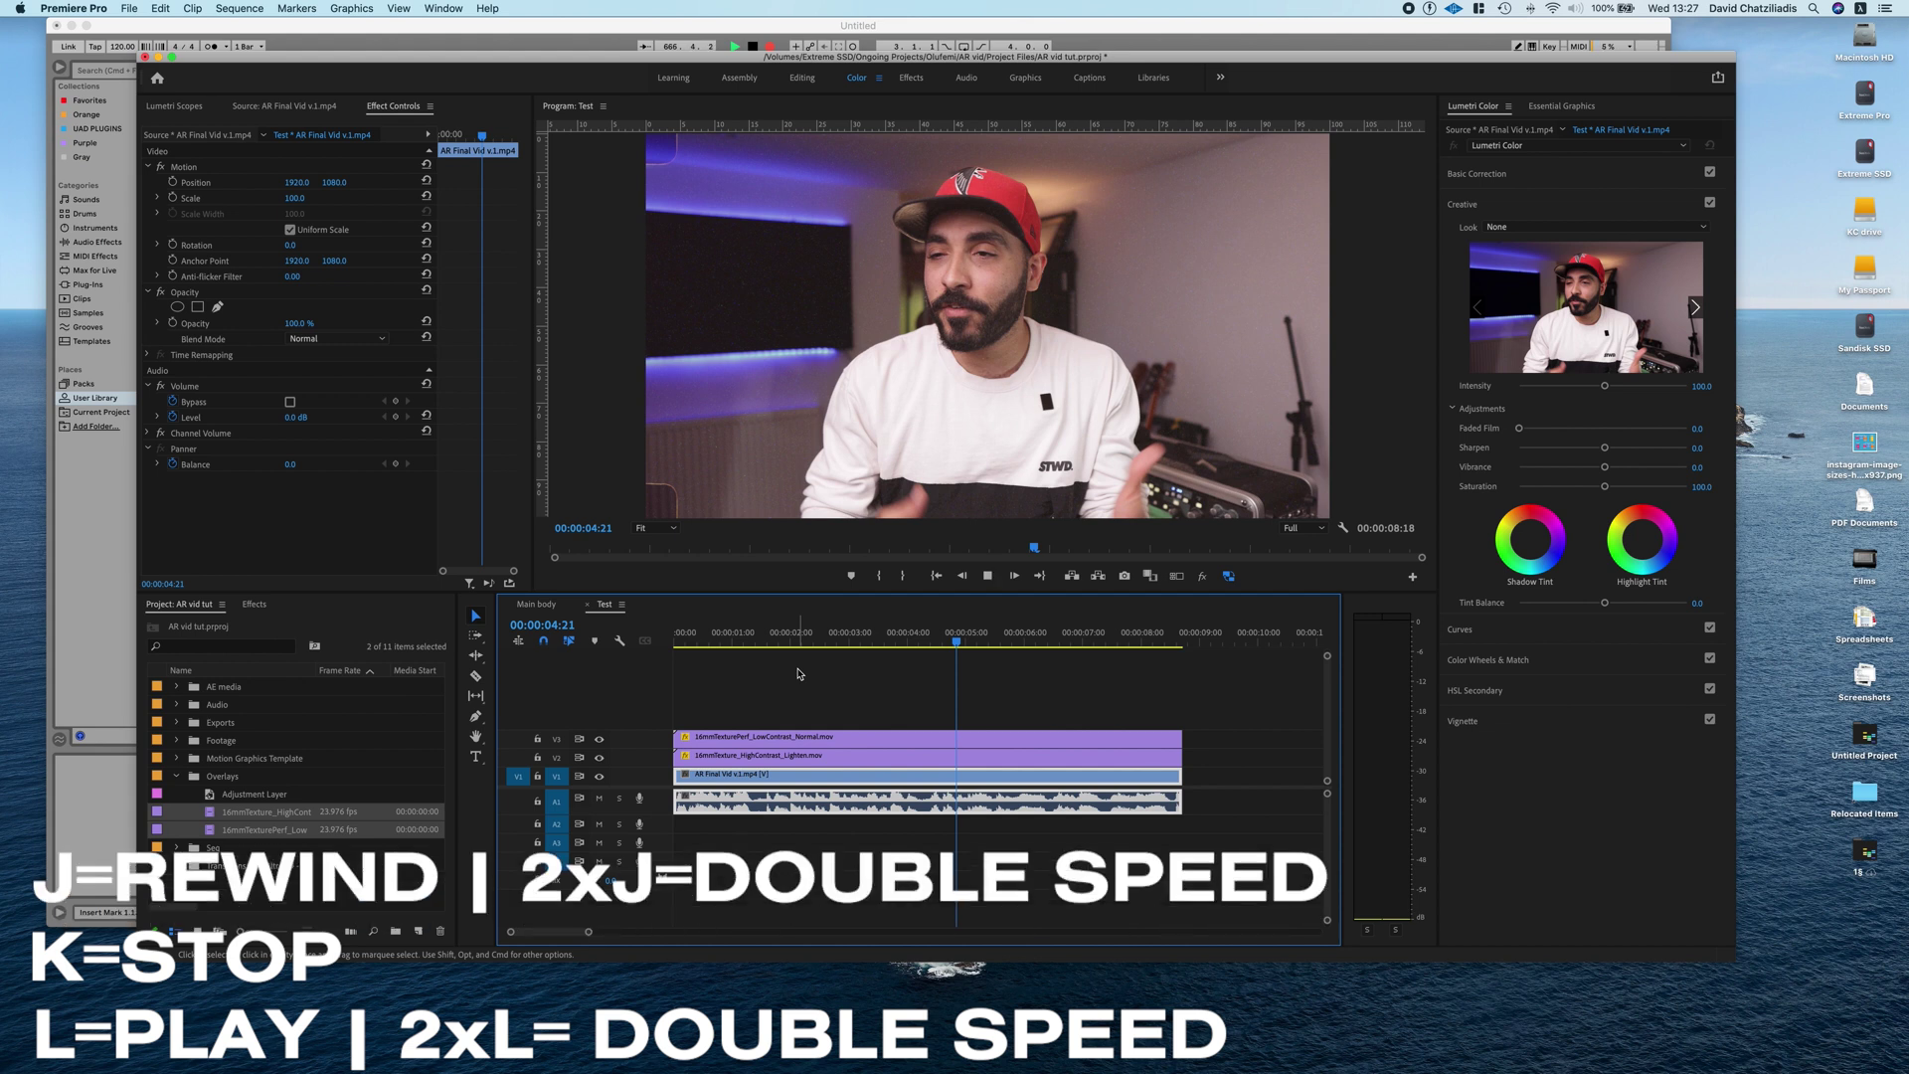
{"action": "key", "text": "j"}
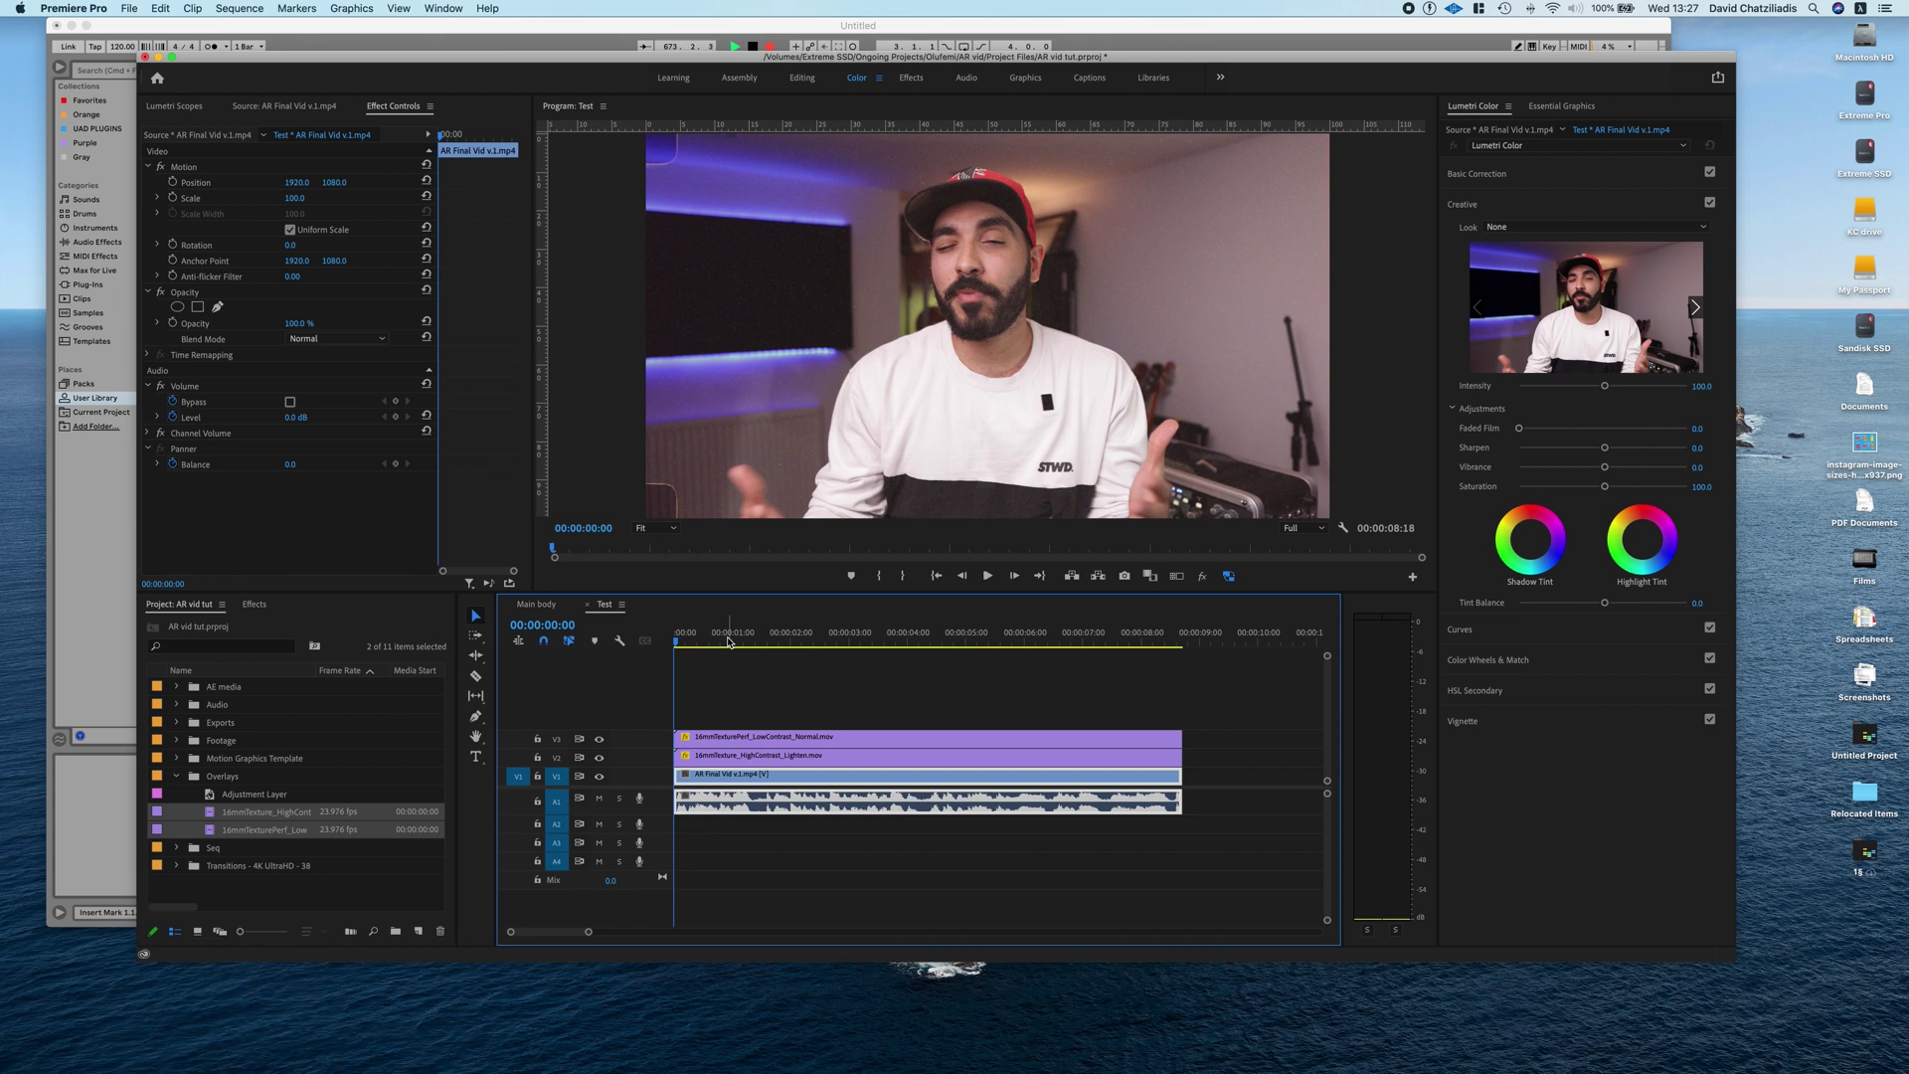
{"action": "left_click", "coordinate": [726, 640]}
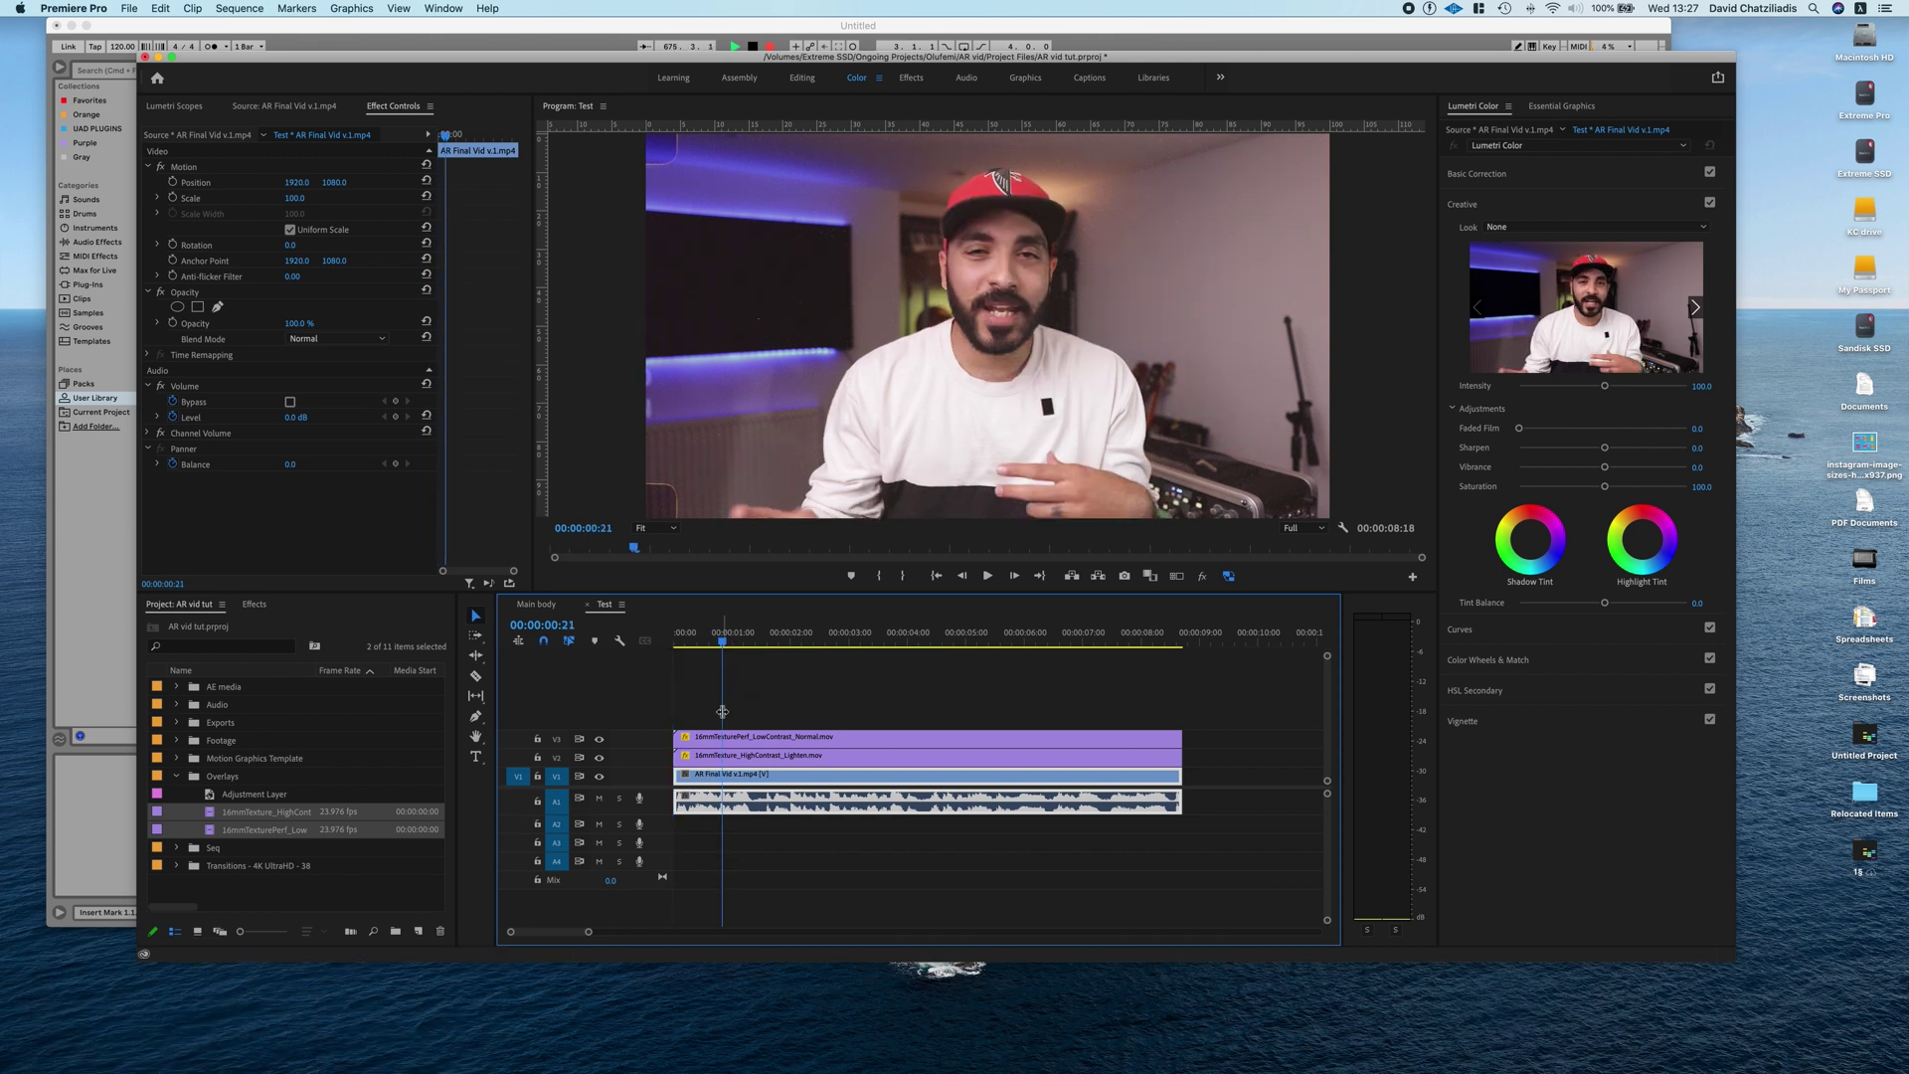
{"action": "key", "text": "e"}
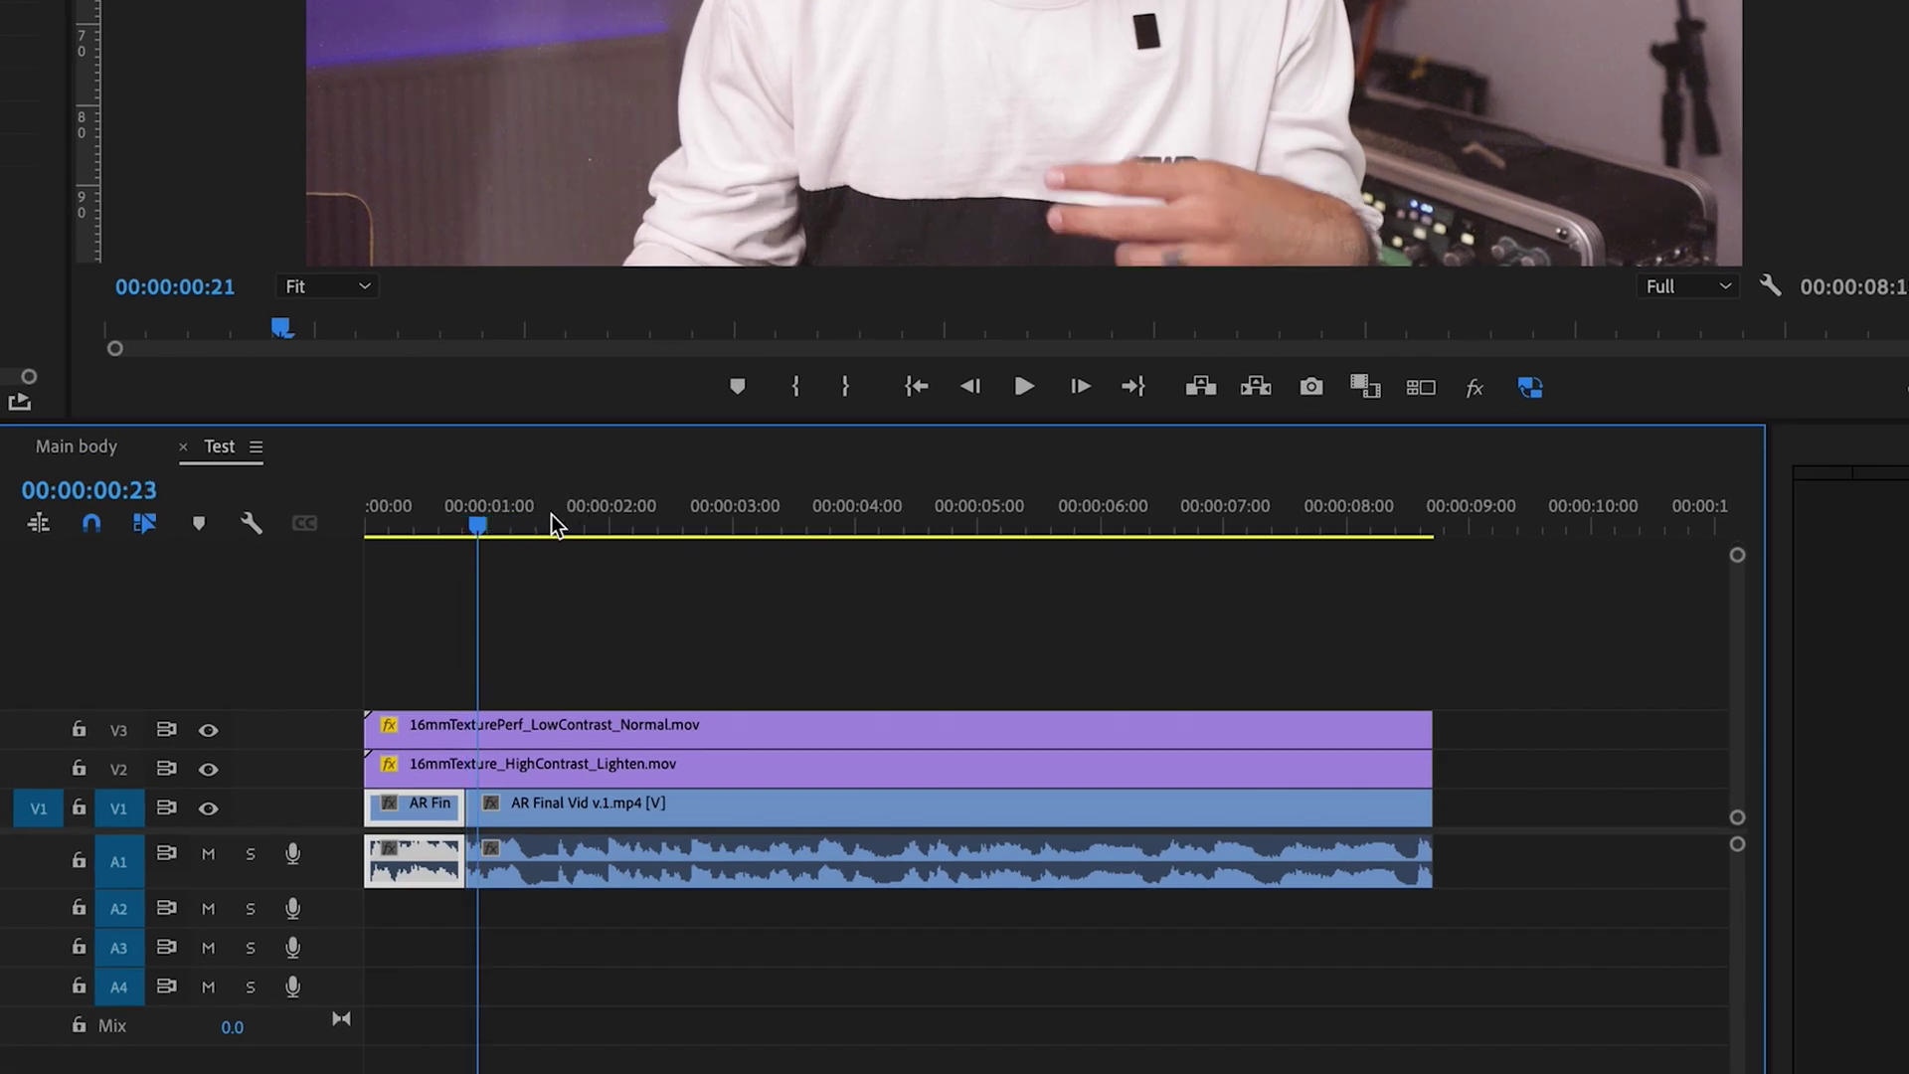
{"action": "key", "text": "ctrl+z"}
{"action": "mouse_move", "coordinate": [551, 515]}
{"action": "left_mouse_down"}
{"action": "mouse_move", "coordinate": [582, 523]}
{"action": "mouse_move", "coordinate": [511, 517]}
{"action": "mouse_move", "coordinate": [549, 528]}
{"action": "left_mouse_up"}
{"action": "key", "text": "d"}
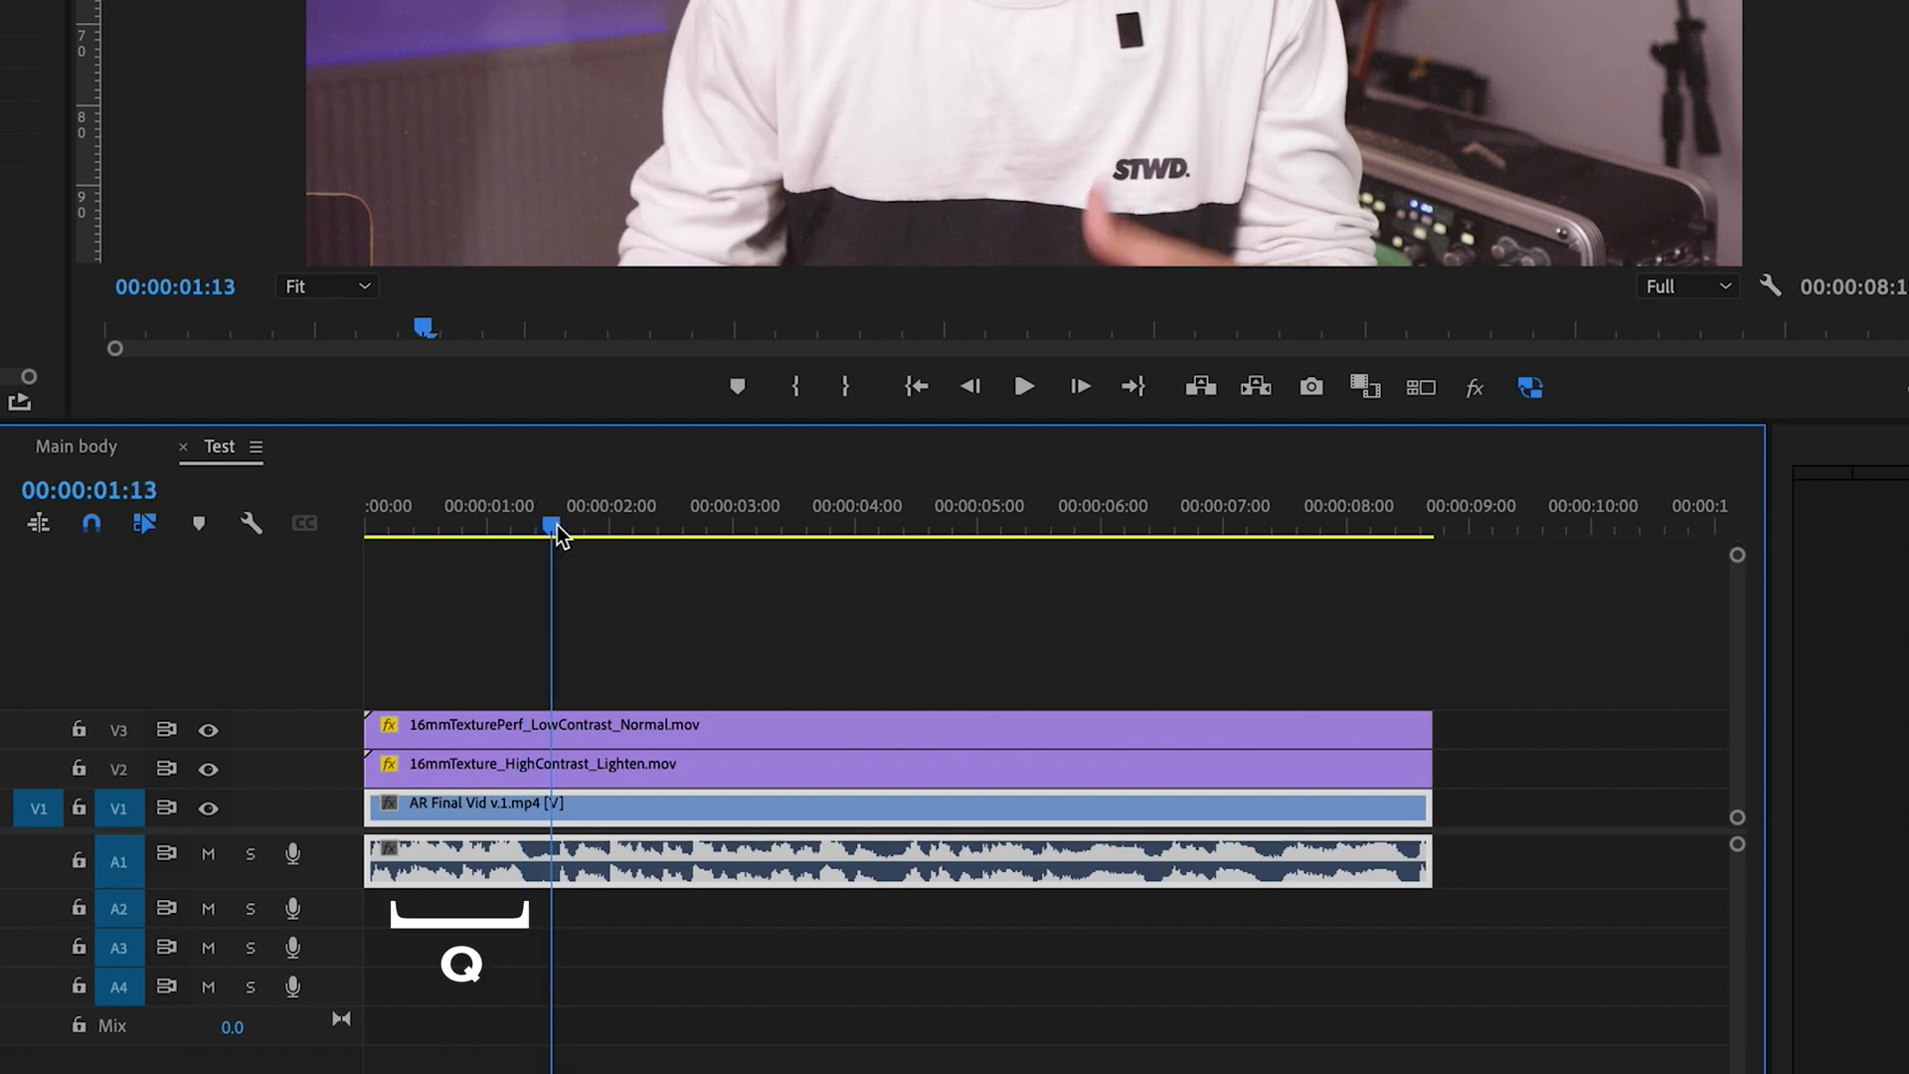
{"action": "key", "text": "q"}
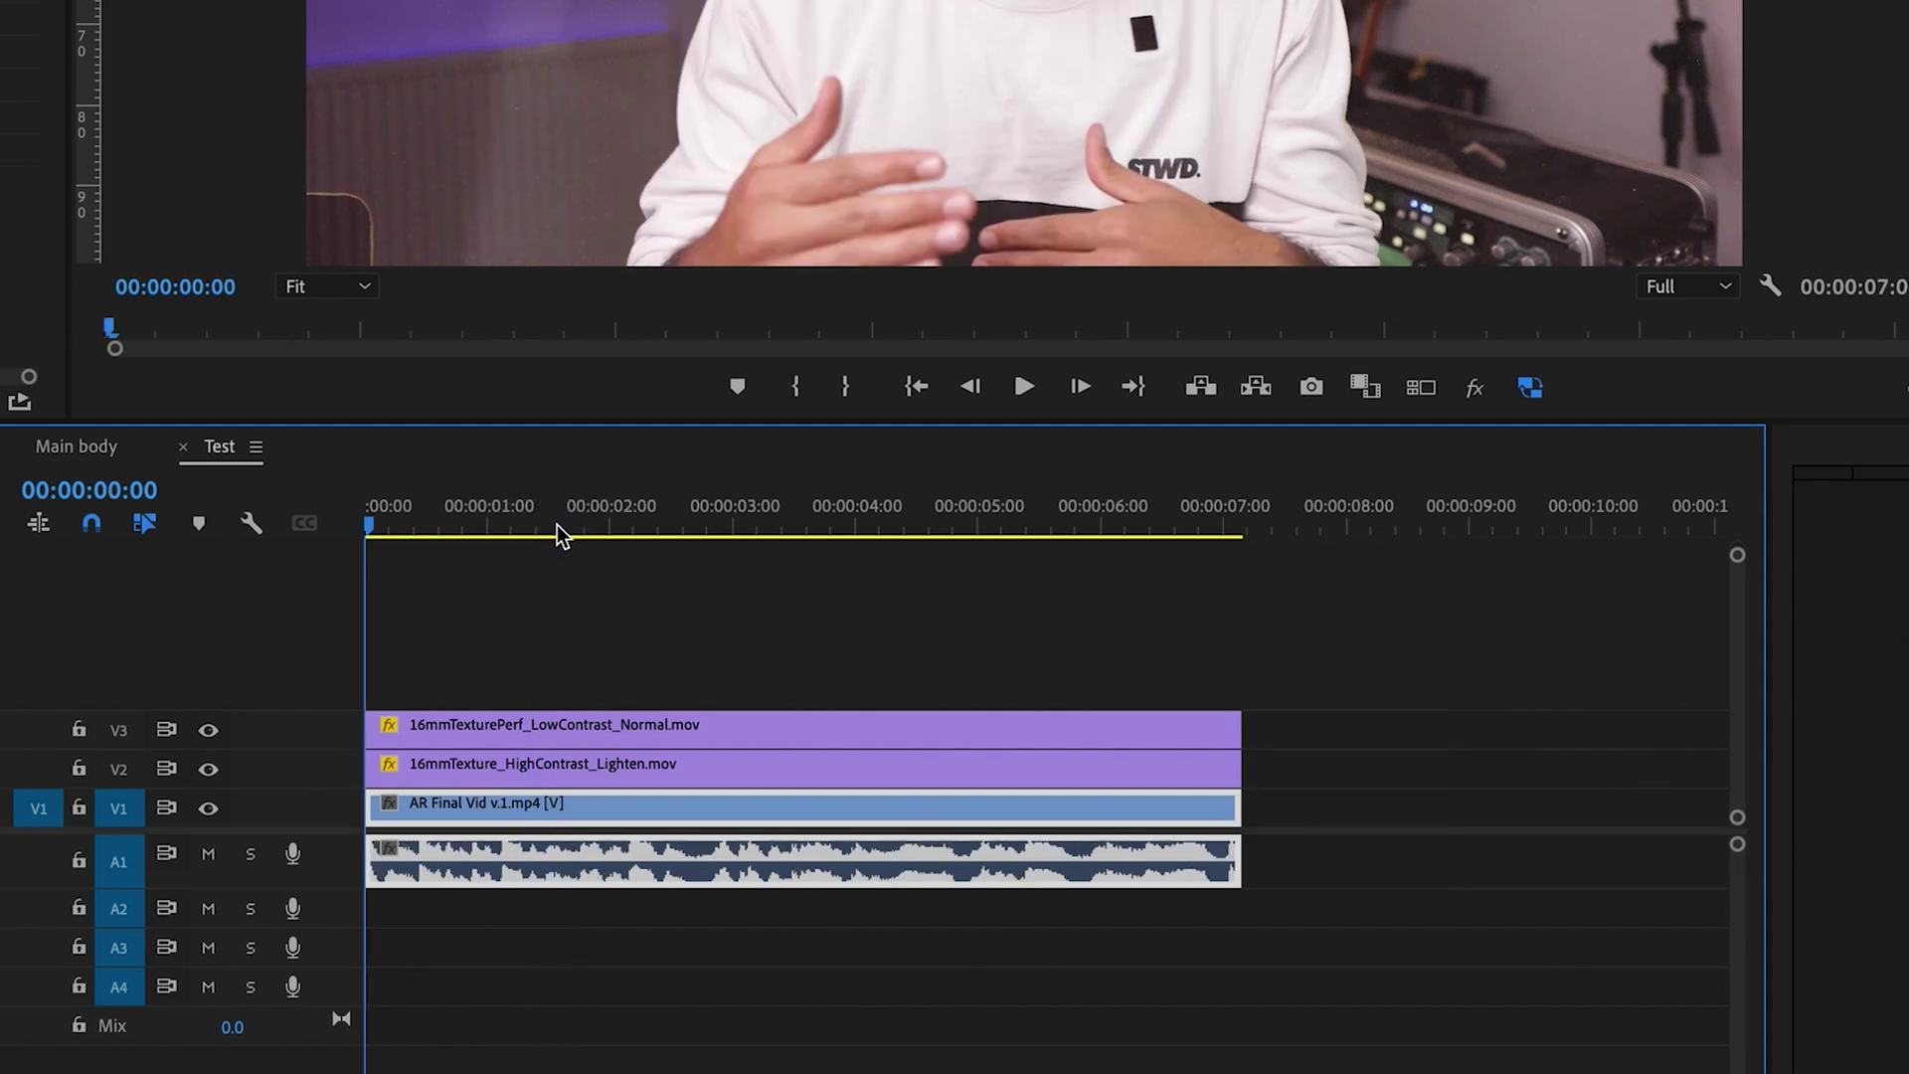
{"action": "key", "text": "ctrl+z"}
{"action": "left_click", "coordinate": [559, 519]}
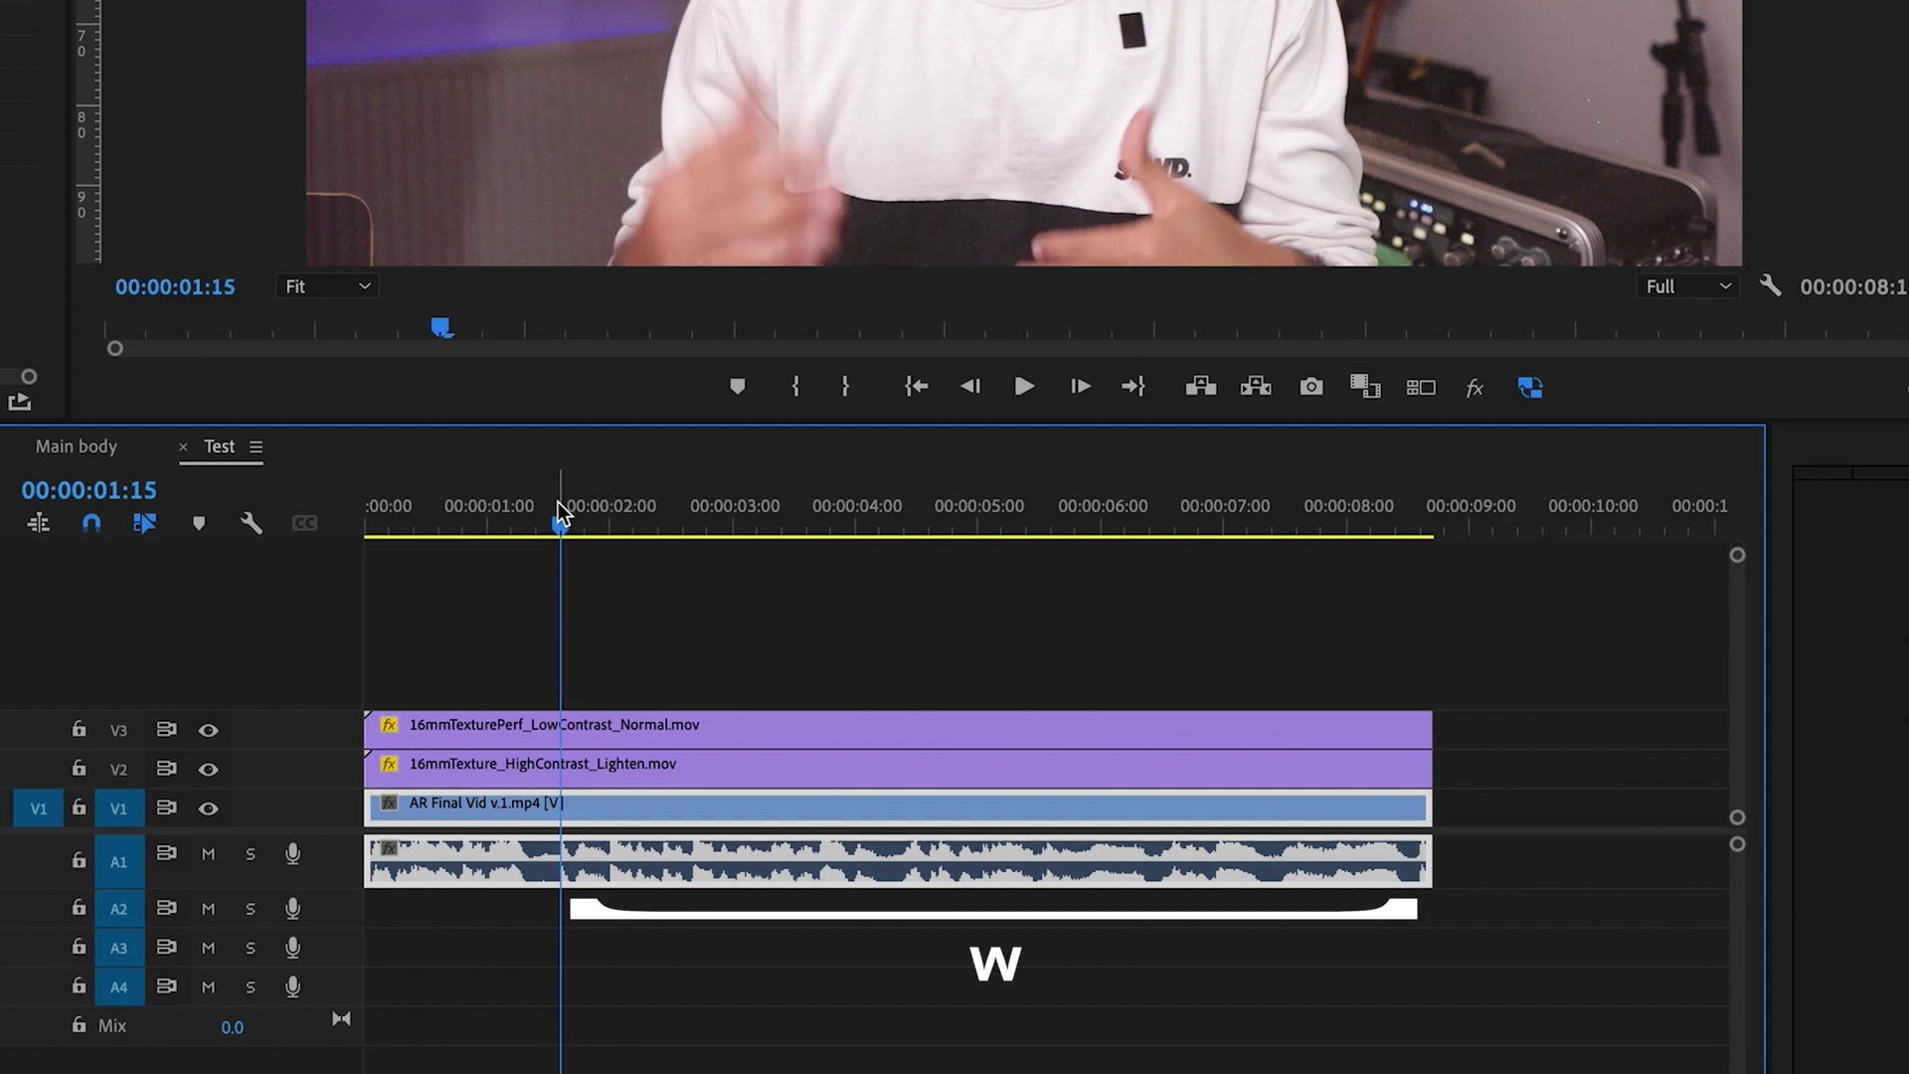
{"action": "key", "text": "w"}
{"action": "key", "text": "ctrl+z"}
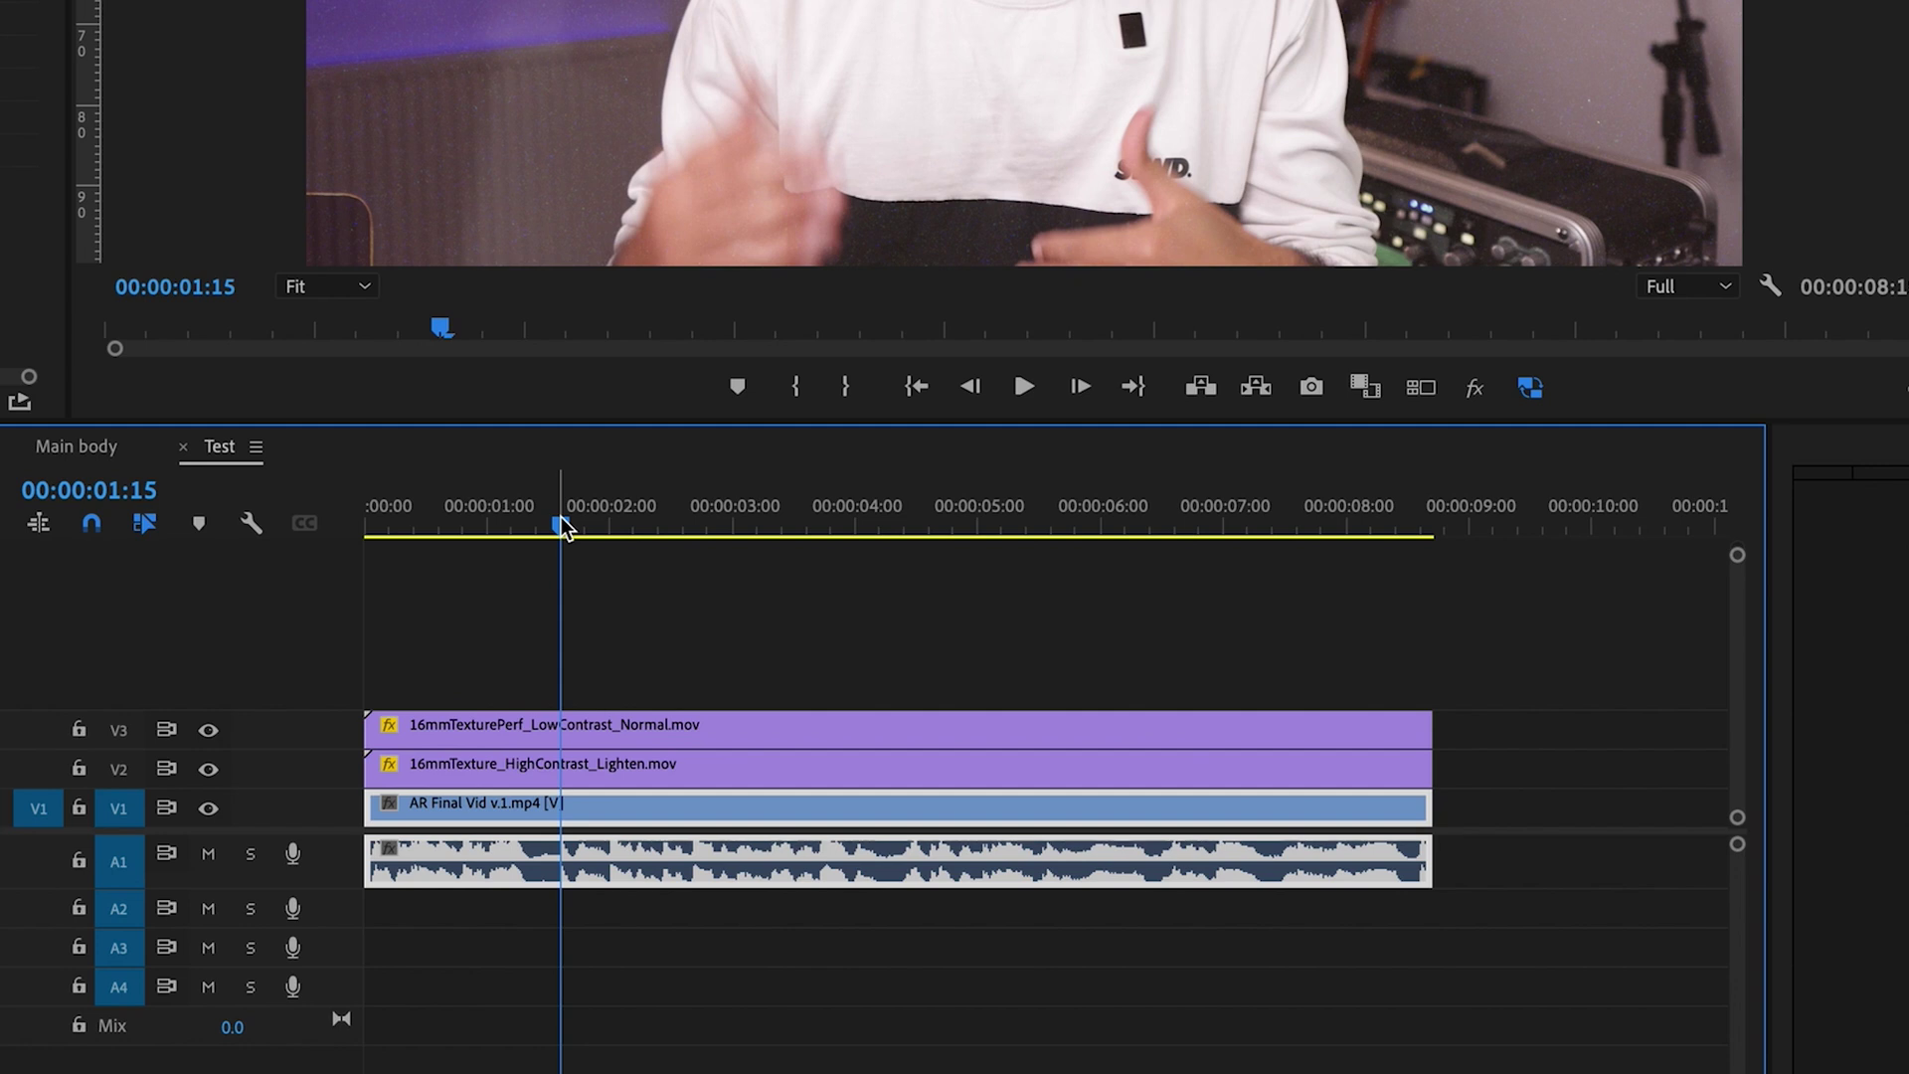
{"action": "mouse_move", "coordinate": [562, 527]}
{"action": "left_mouse_down"}
{"action": "mouse_move", "coordinate": [524, 524]}
{"action": "mouse_move", "coordinate": [622, 496]}
{"action": "left_mouse_up"}
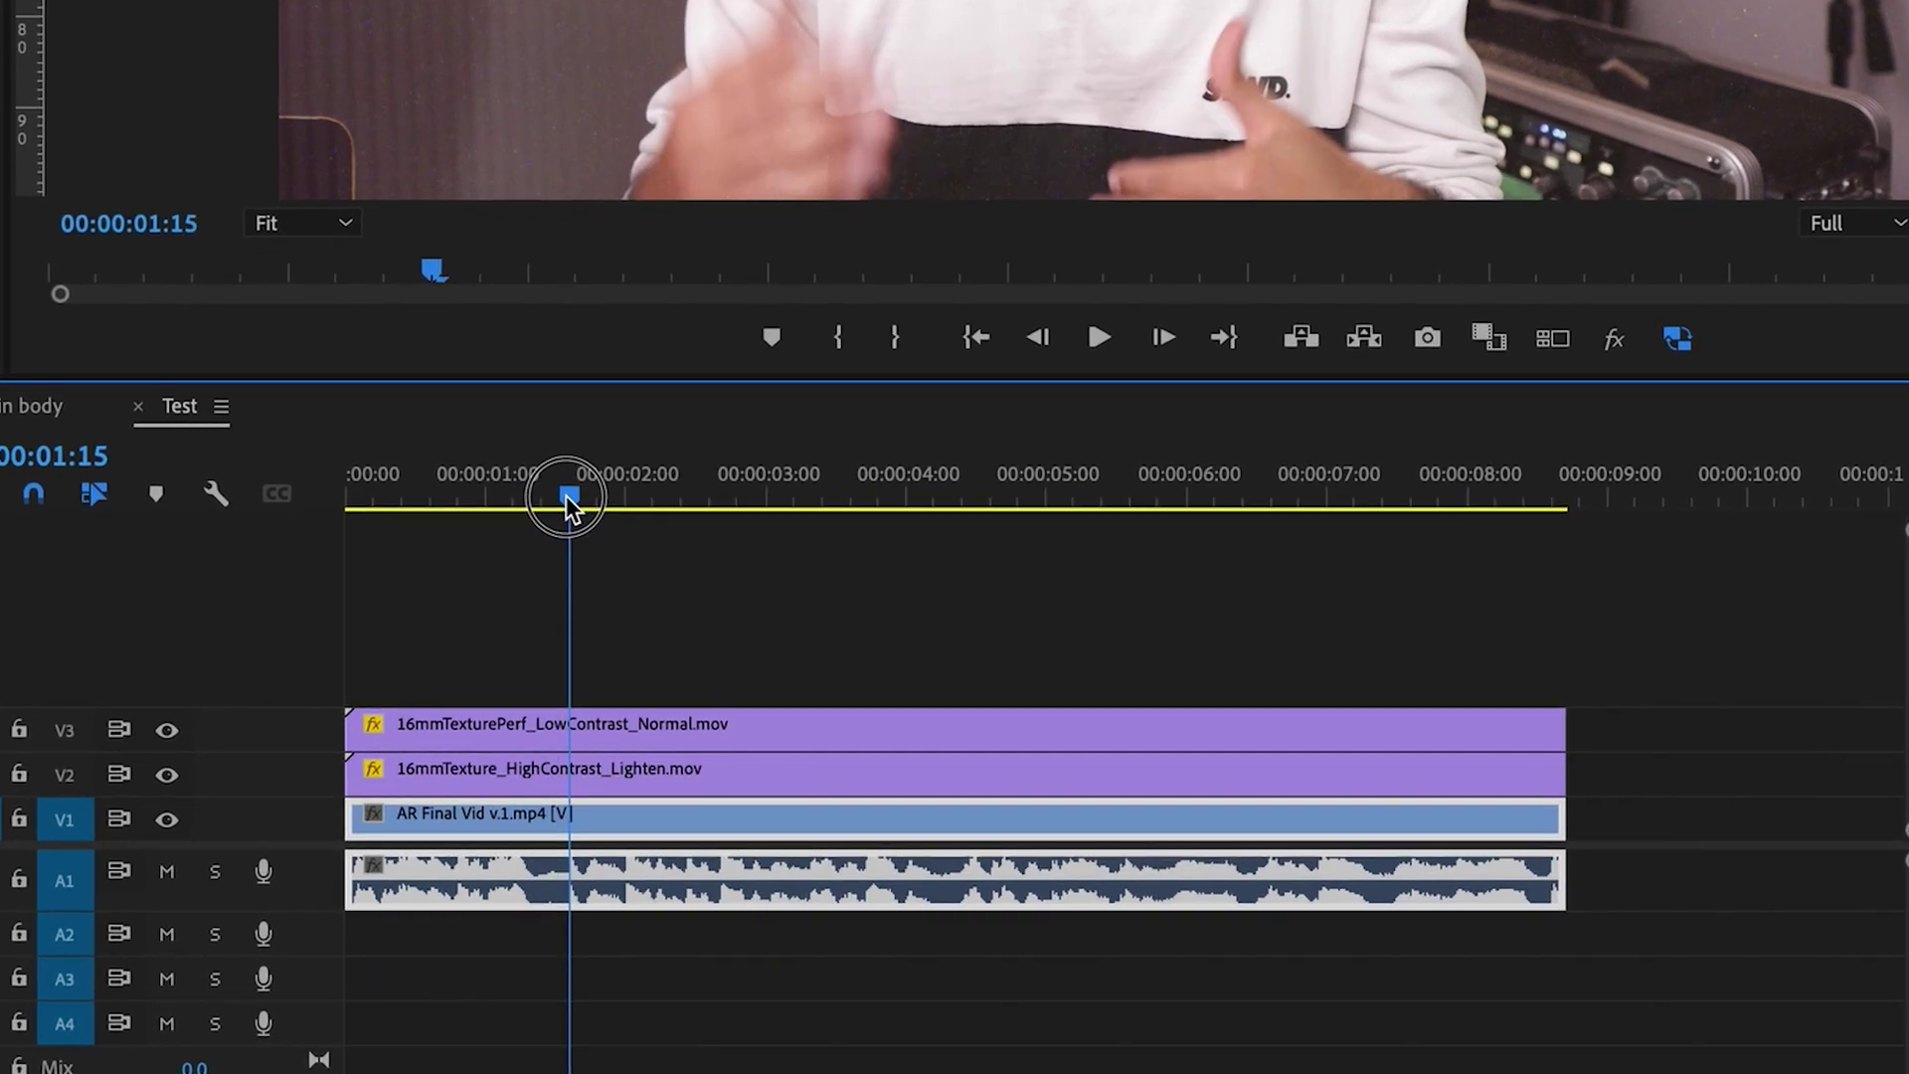
{"action": "key", "text": "ctrl+k"}
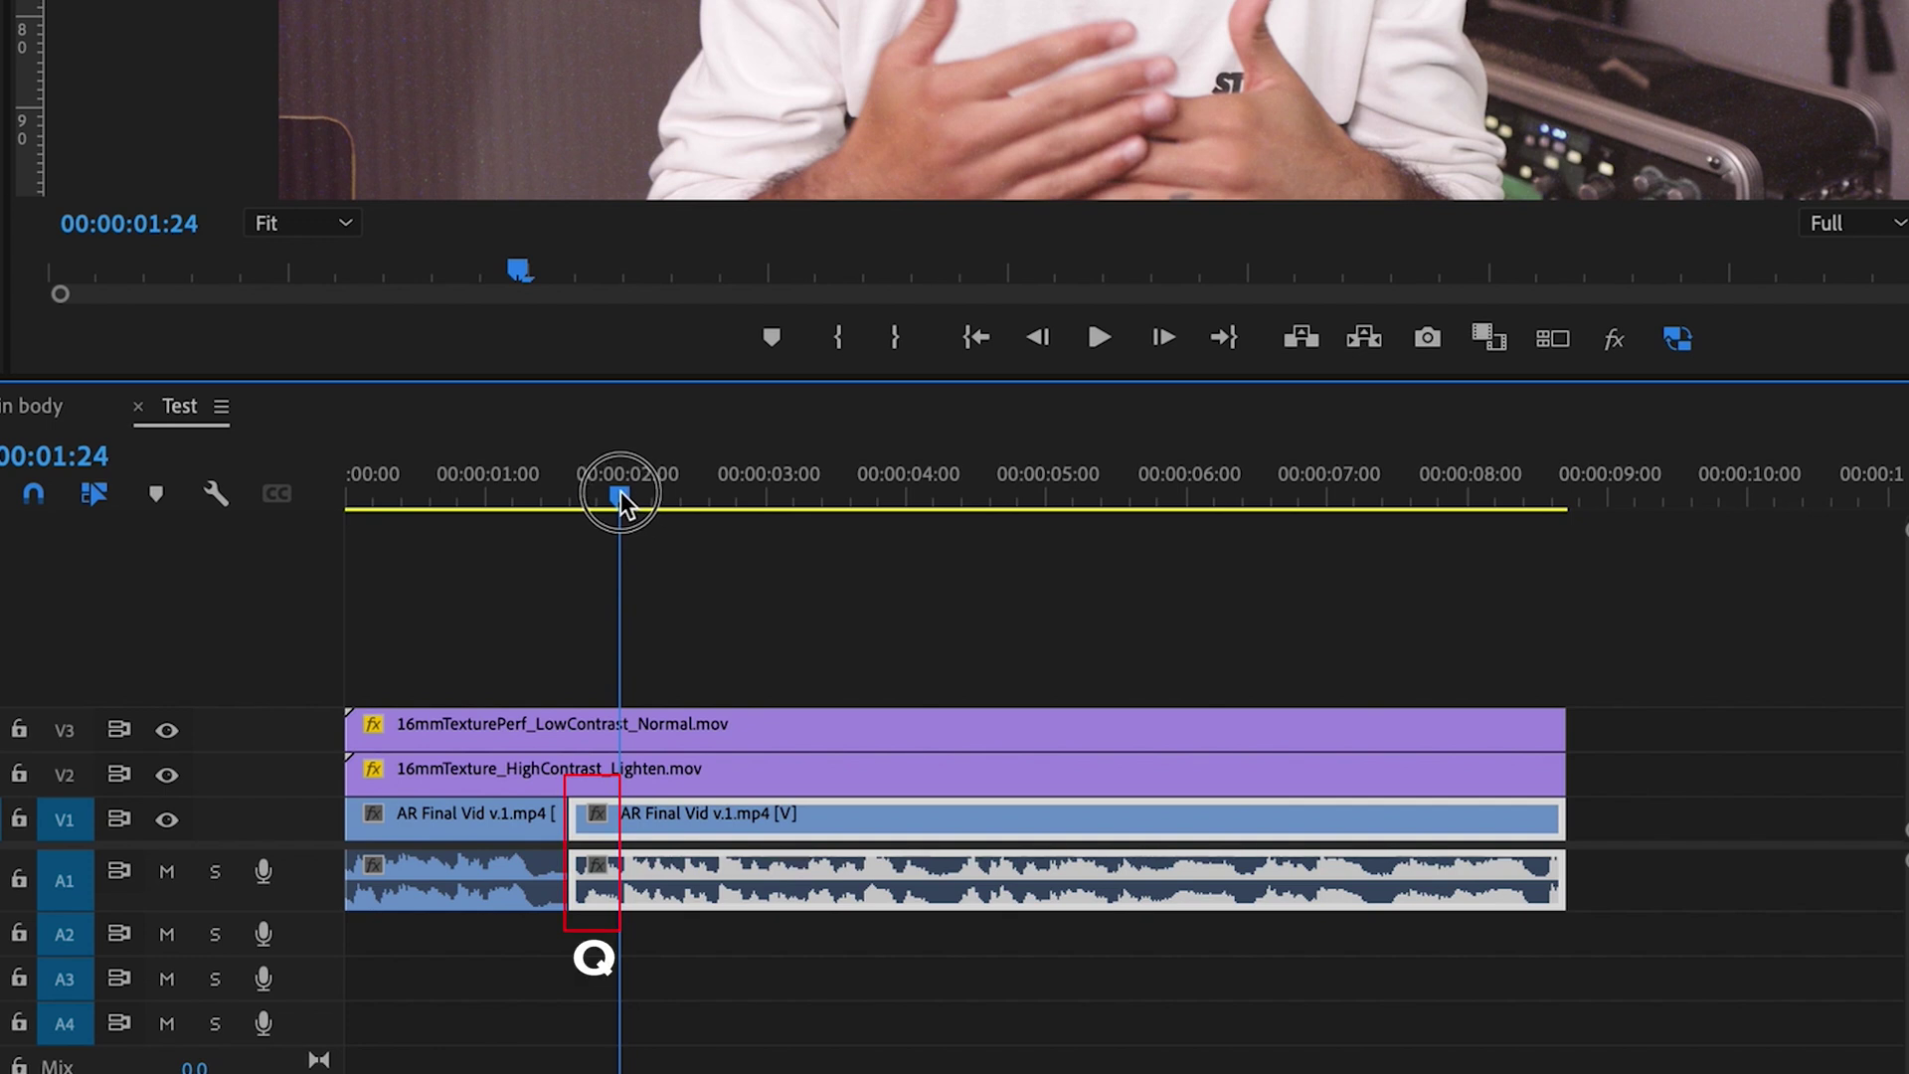
{"action": "key", "text": "q"}
{"action": "left_click_drag", "start_coordinate": [623, 504], "coordinate": [577, 481]}
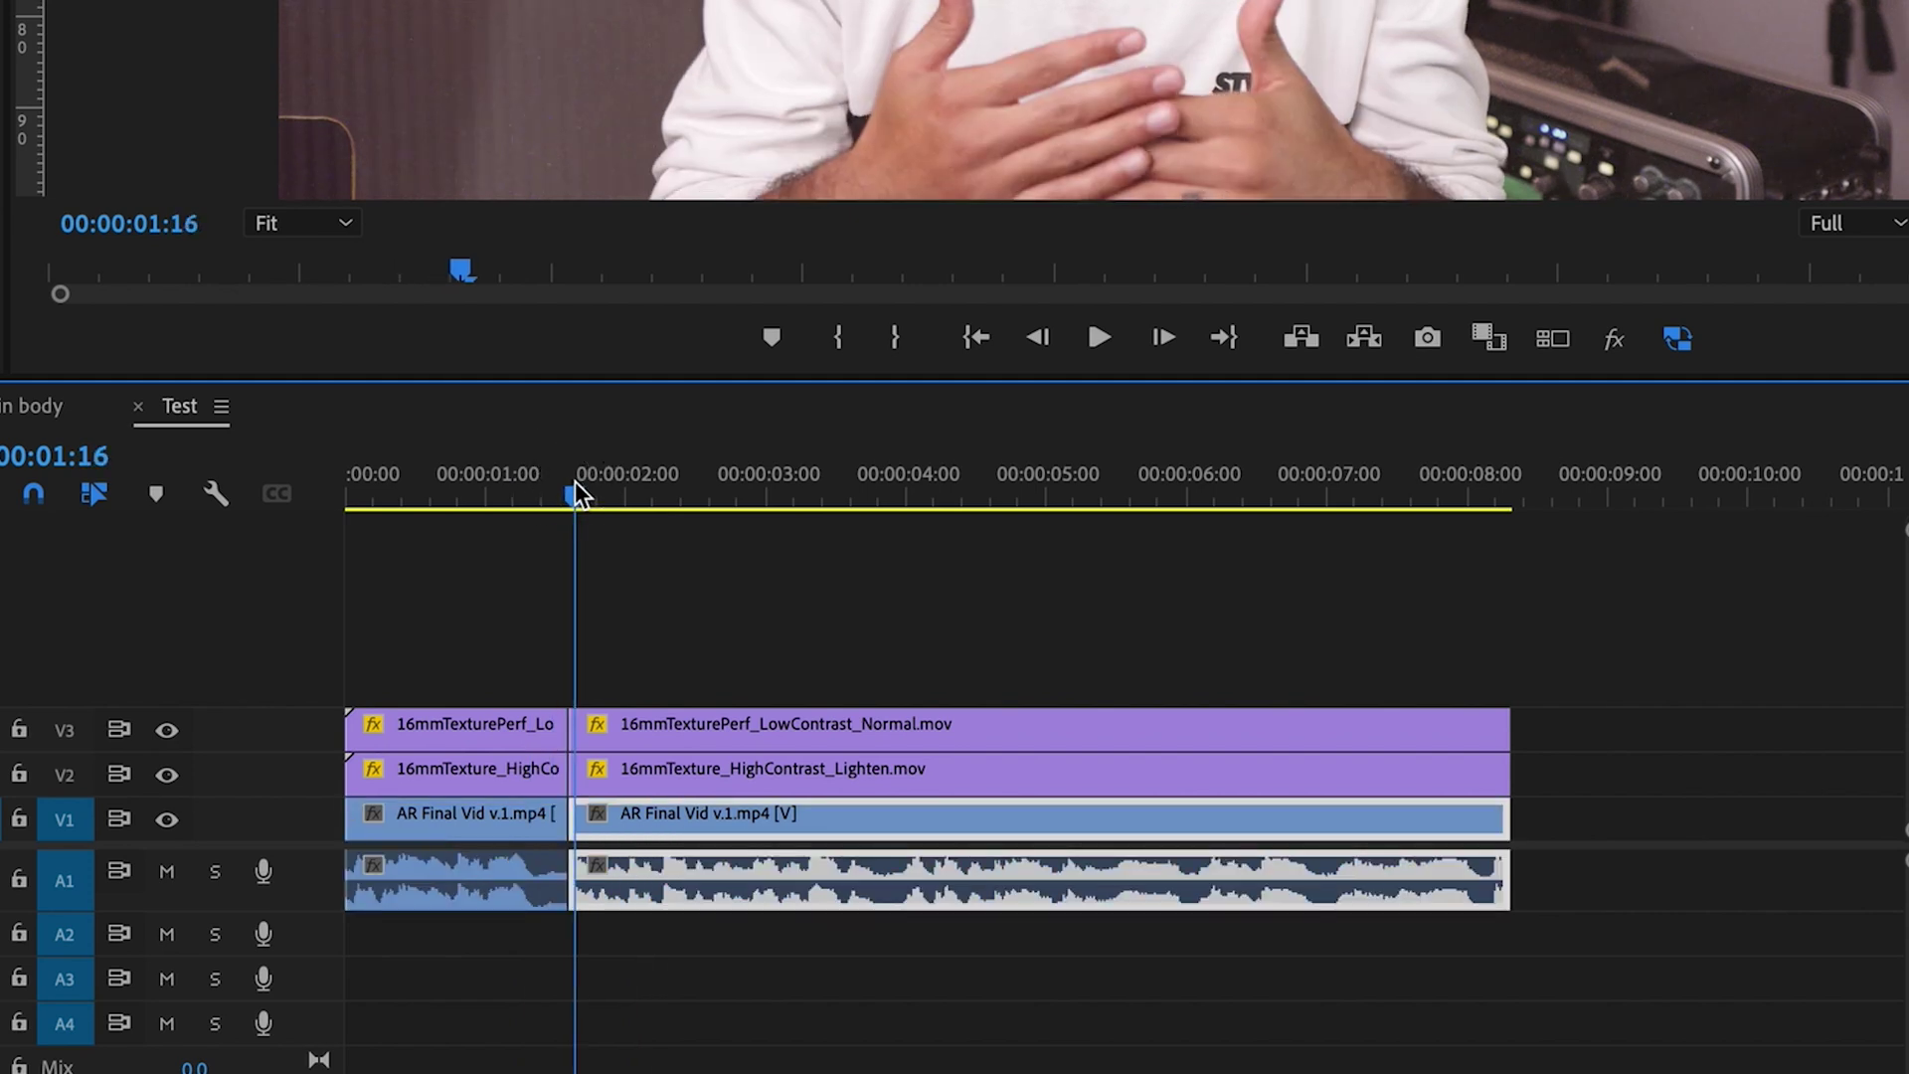
{"action": "key", "text": "ctrl+z"}
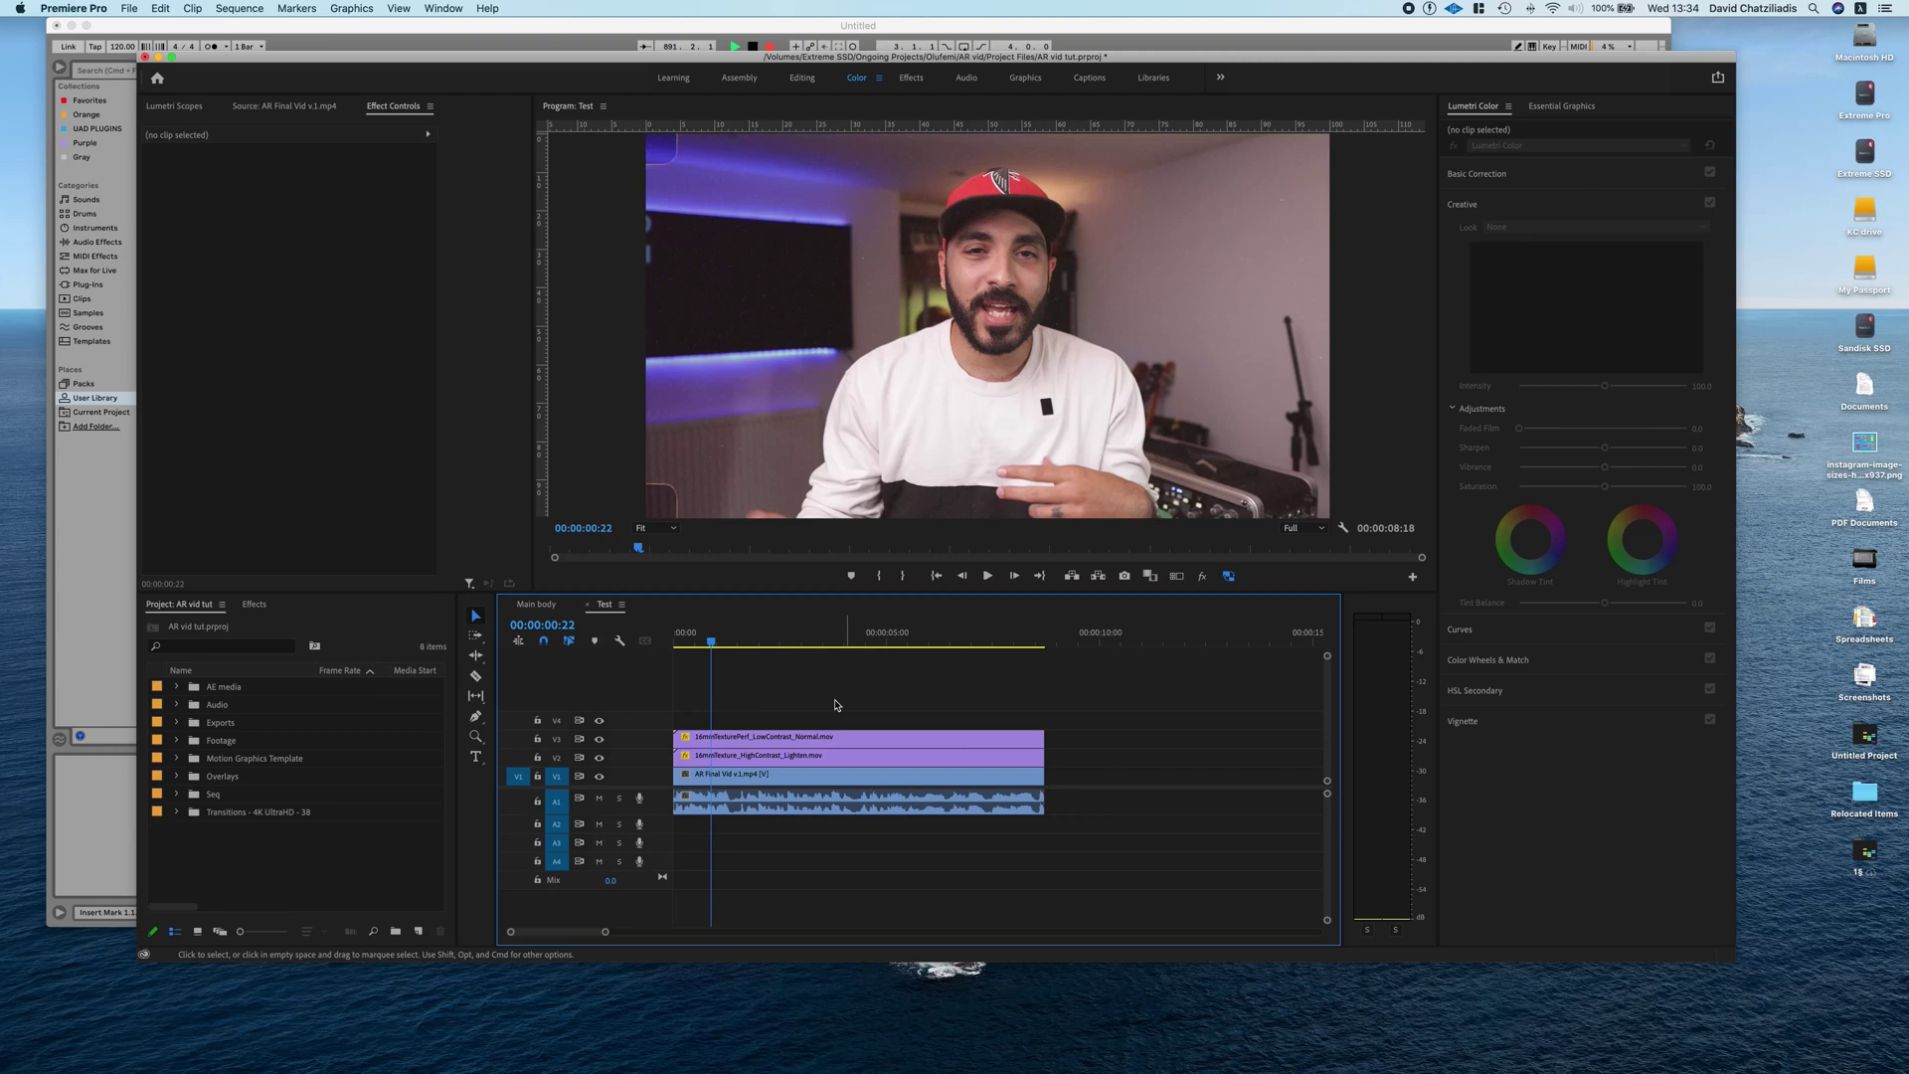
Nudge the LowContrast texture clip later by one and five frames, returning it to the sequence start
{"action": "left_click", "coordinate": [798, 740]}
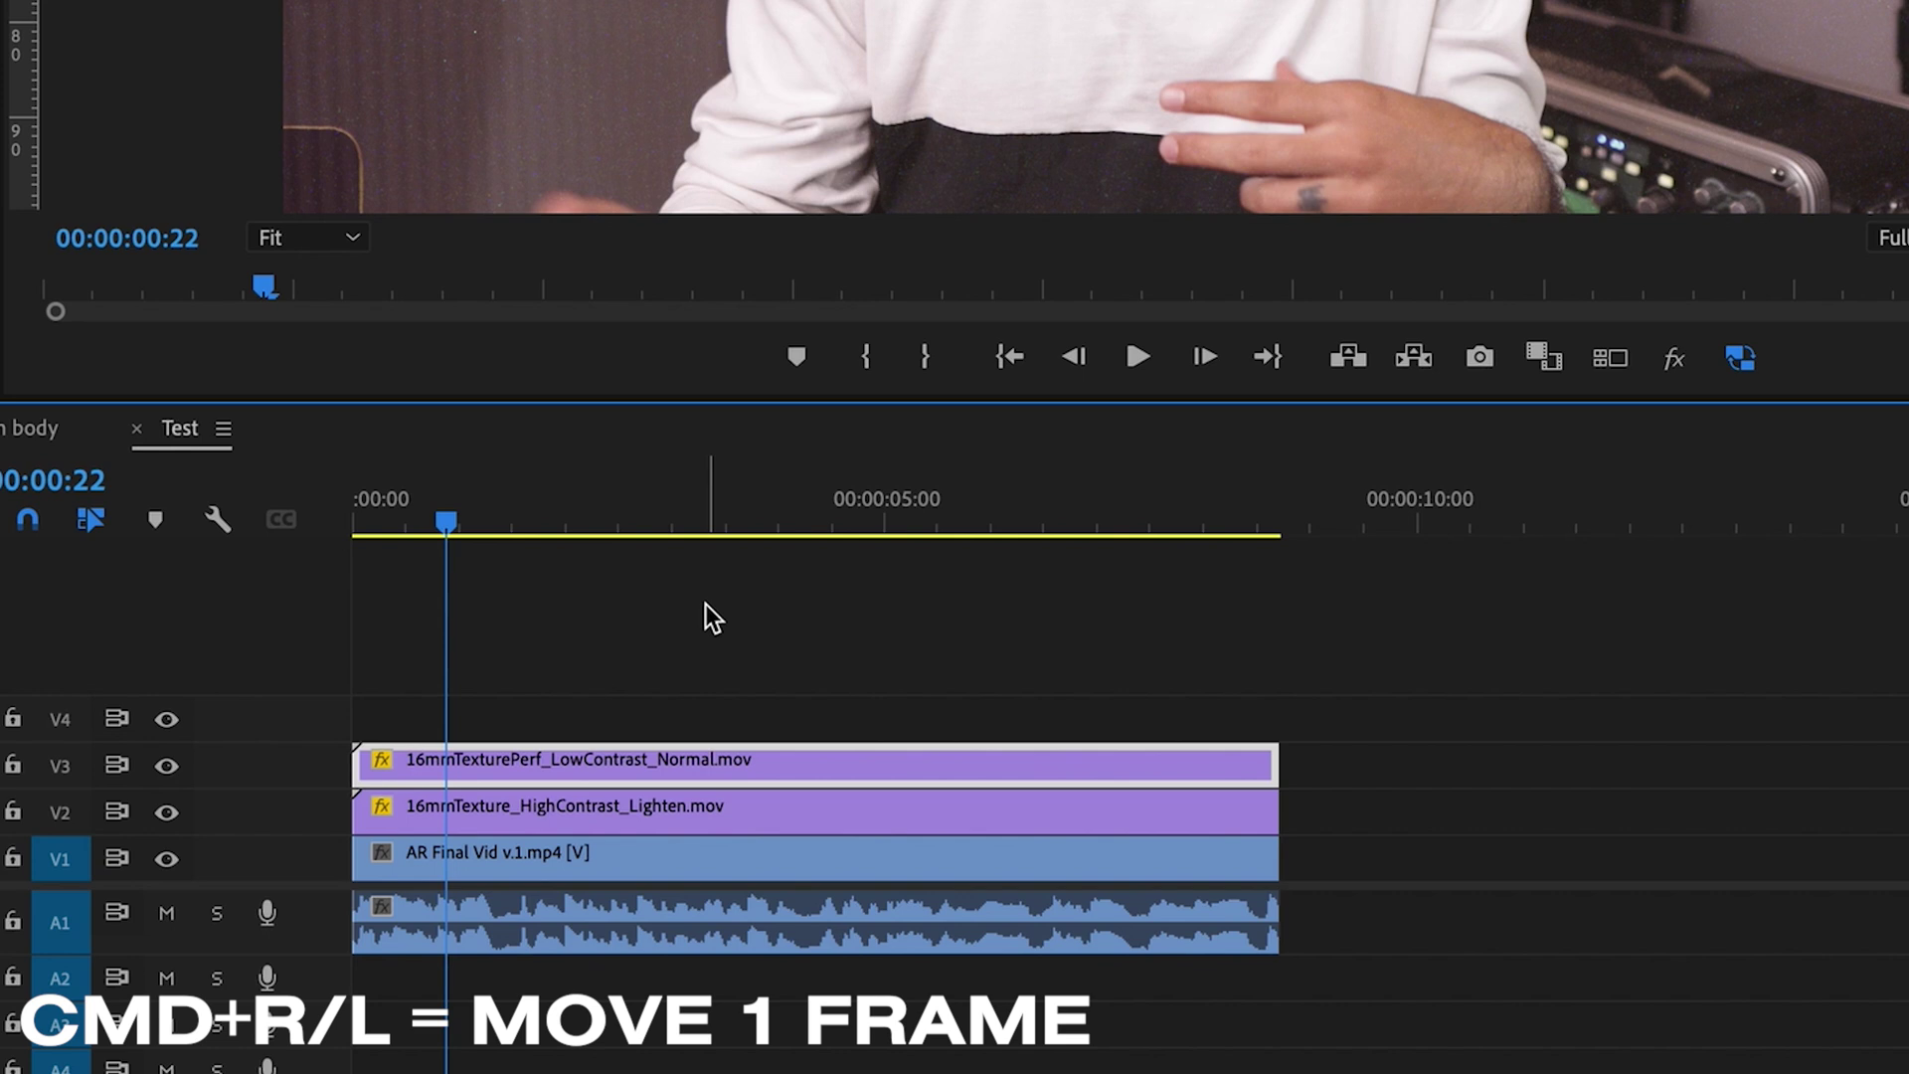
{"action": "key", "text": "super+Right"}
{"action": "key", "text": "super+Right"}
{"action": "key", "text": "super+Right"}
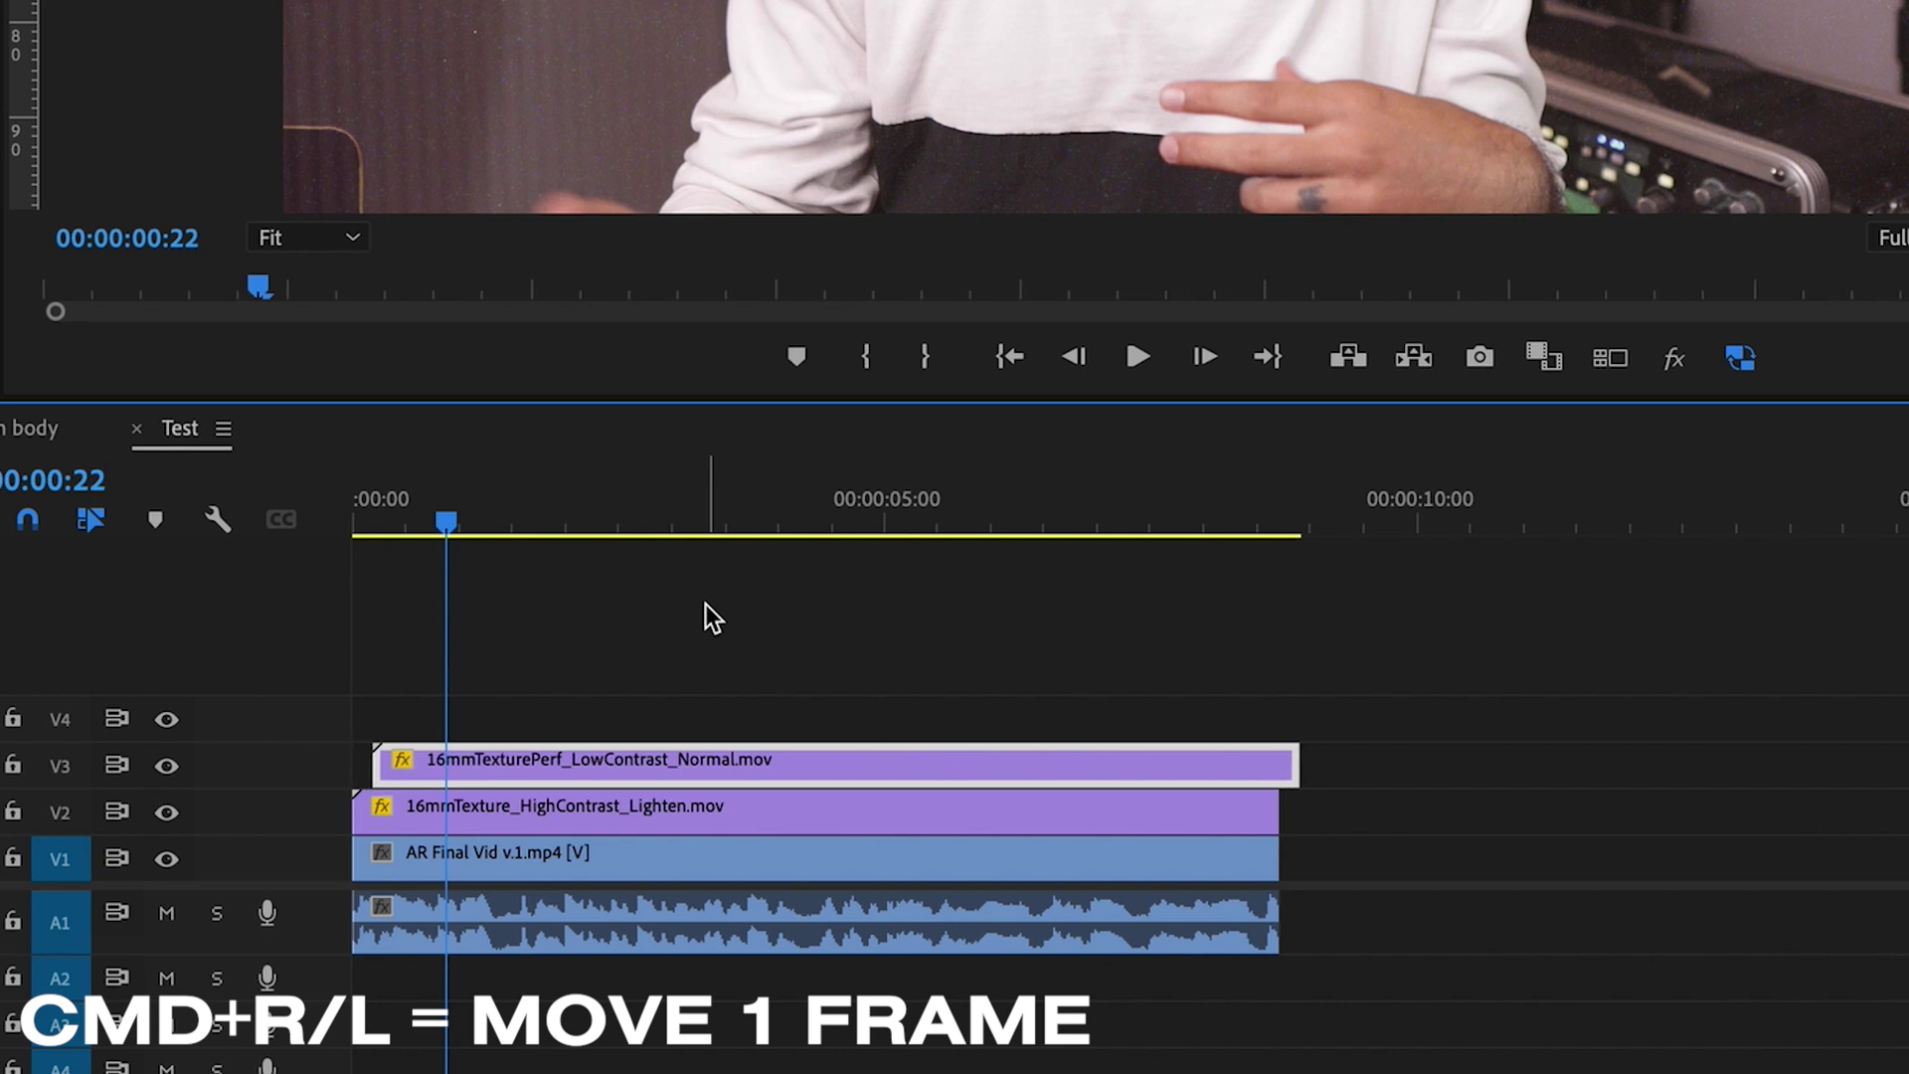
{"action": "key", "text": "super+Left"}
{"action": "key", "text": "super+Left"}
{"action": "key", "text": "super+Left"}
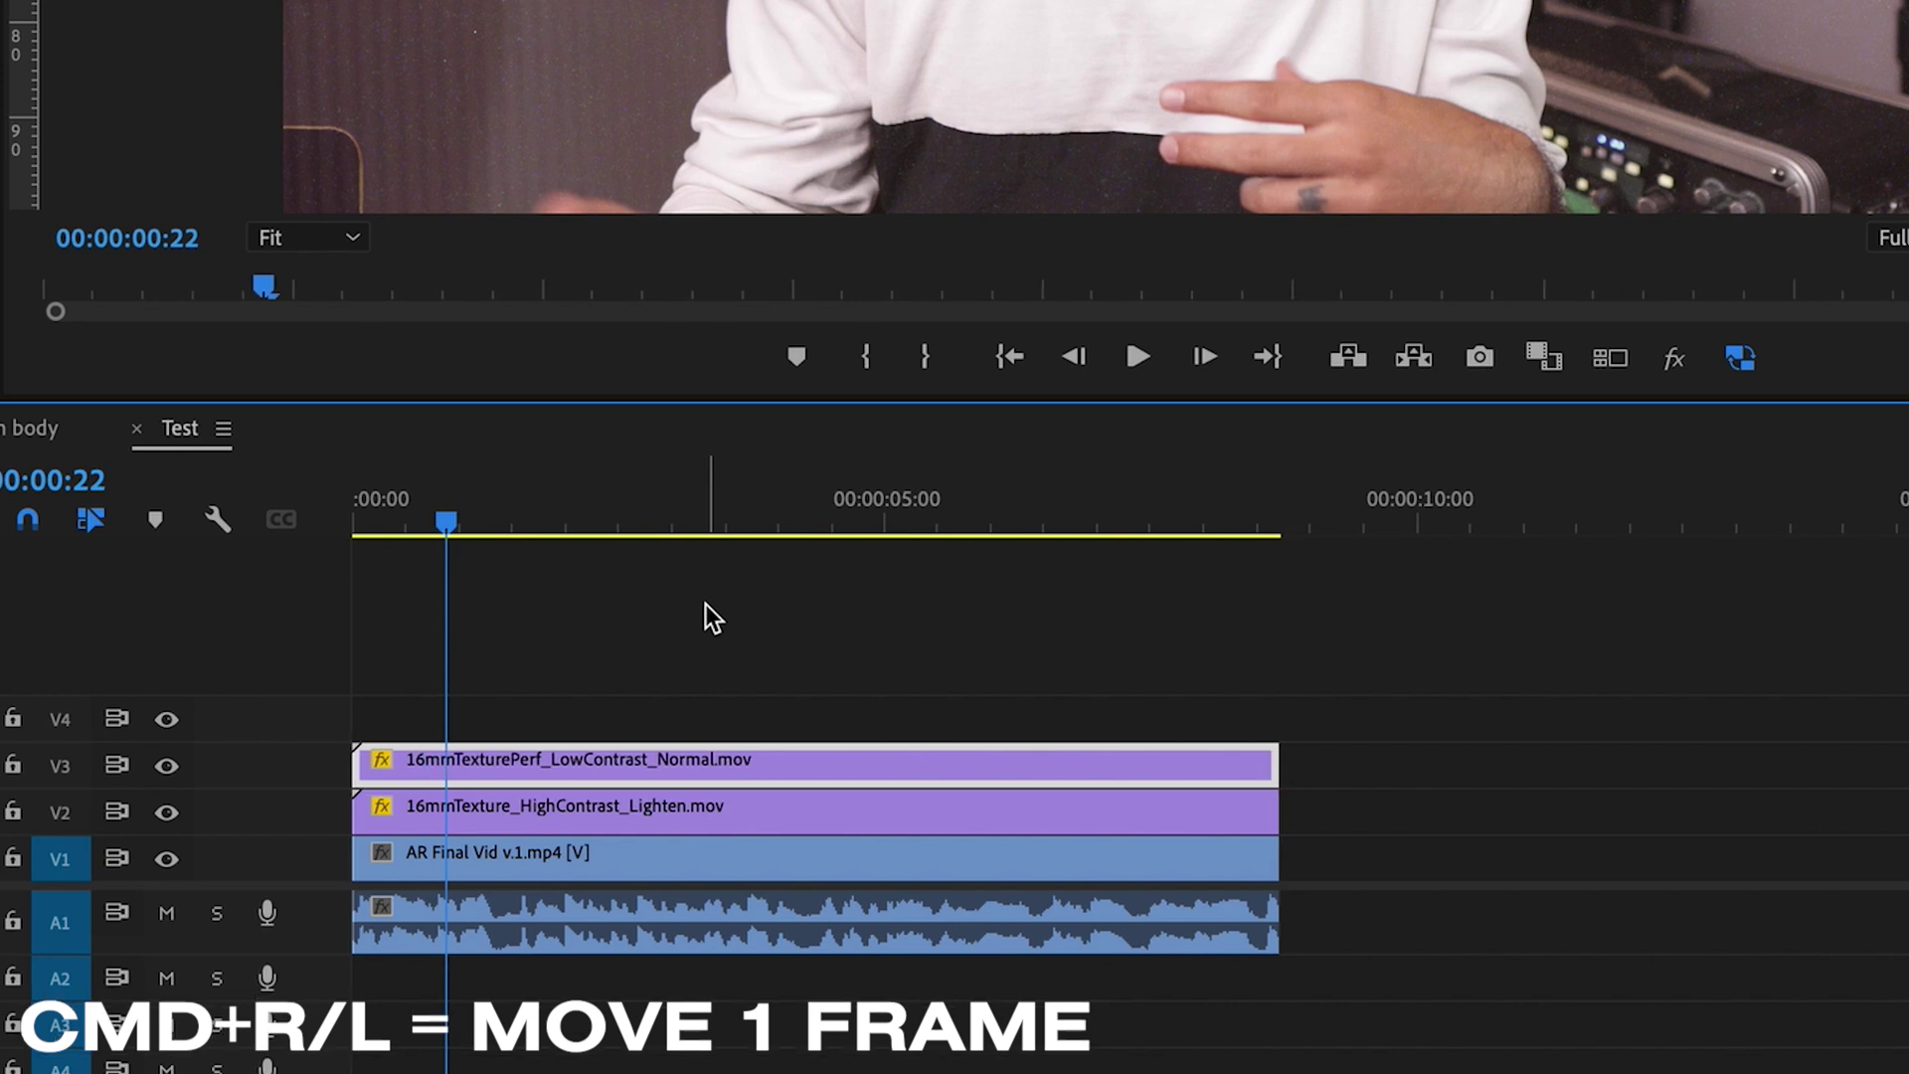
{"action": "key", "text": "super+shift+Right"}
{"action": "key", "text": "super+shift+Right"}
{"action": "key", "text": "super+shift+Left"}
{"action": "key", "text": "super+shift+Left"}
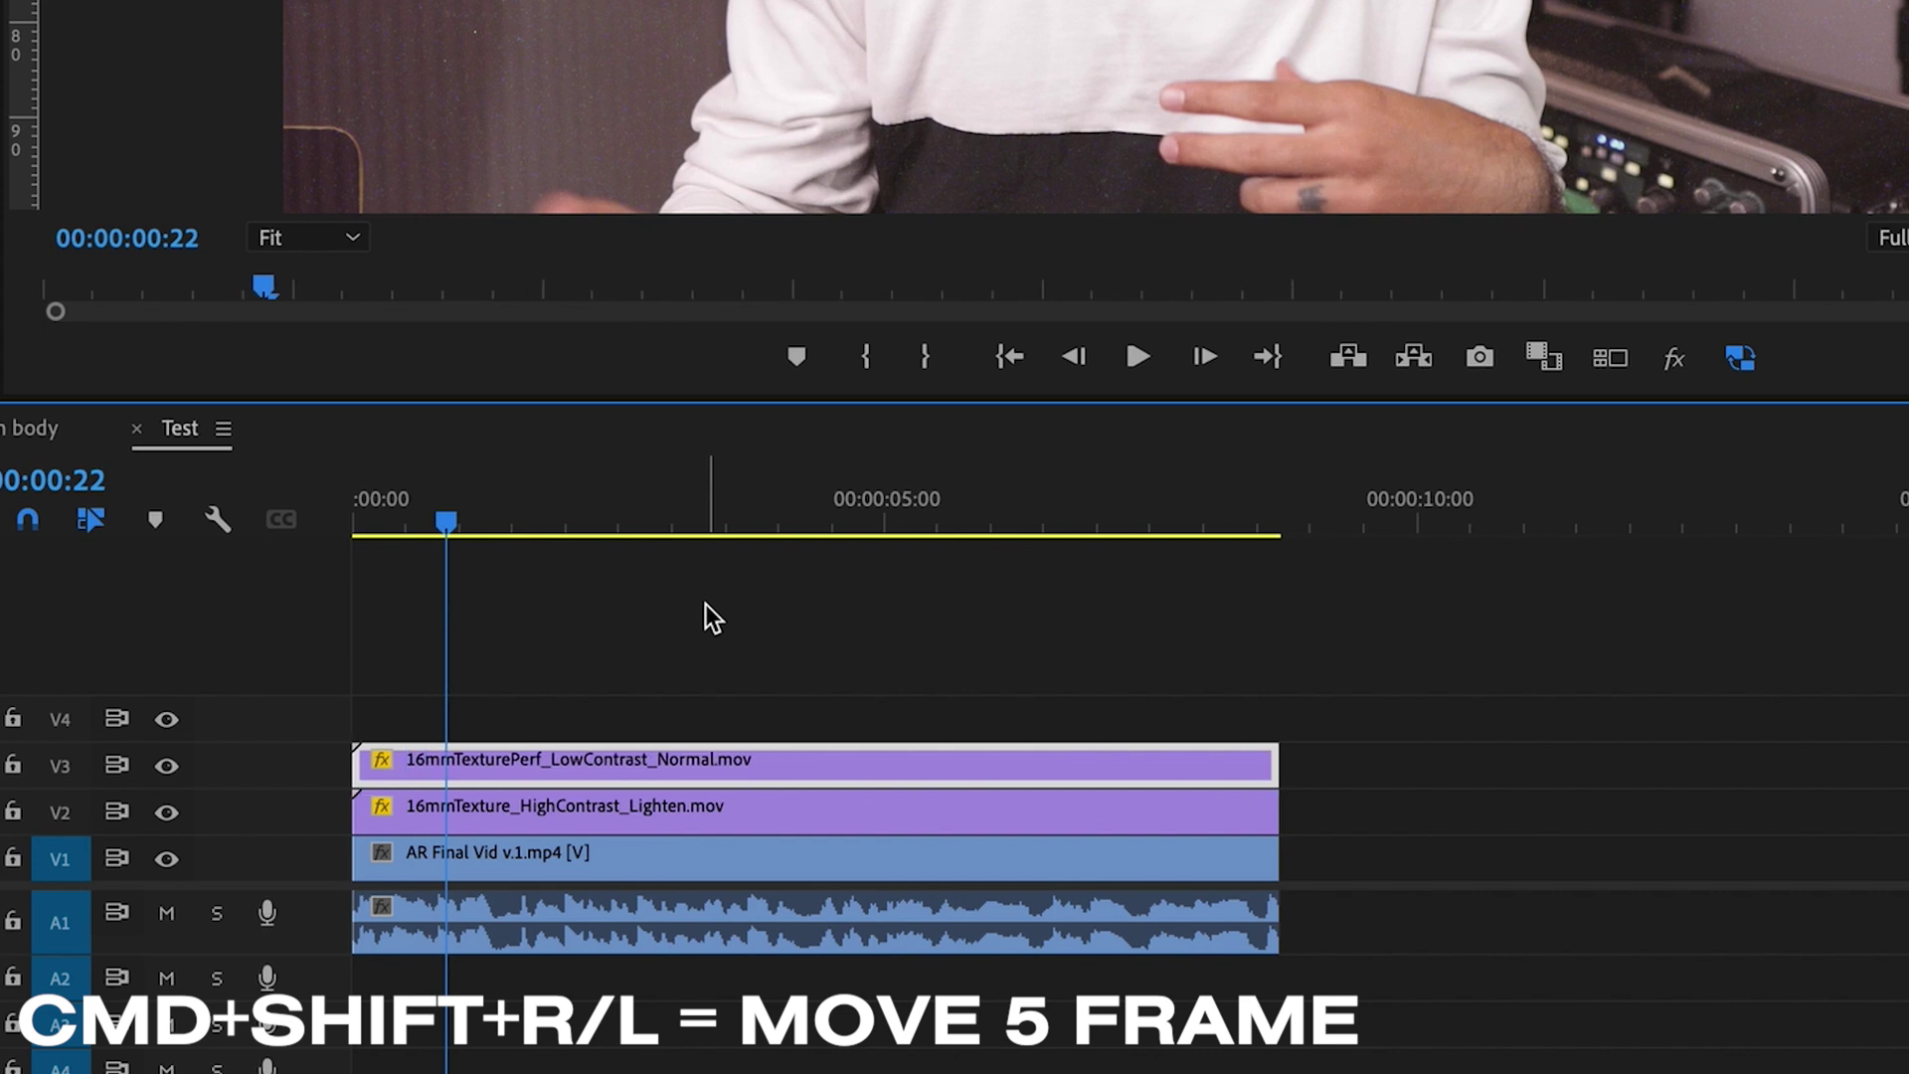
{"action": "key", "text": "super+shift+Right"}
{"action": "key", "text": "super+shift+Right"}
{"action": "key", "text": "super+shift+Left"}
{"action": "key", "text": "super+shift+Left"}
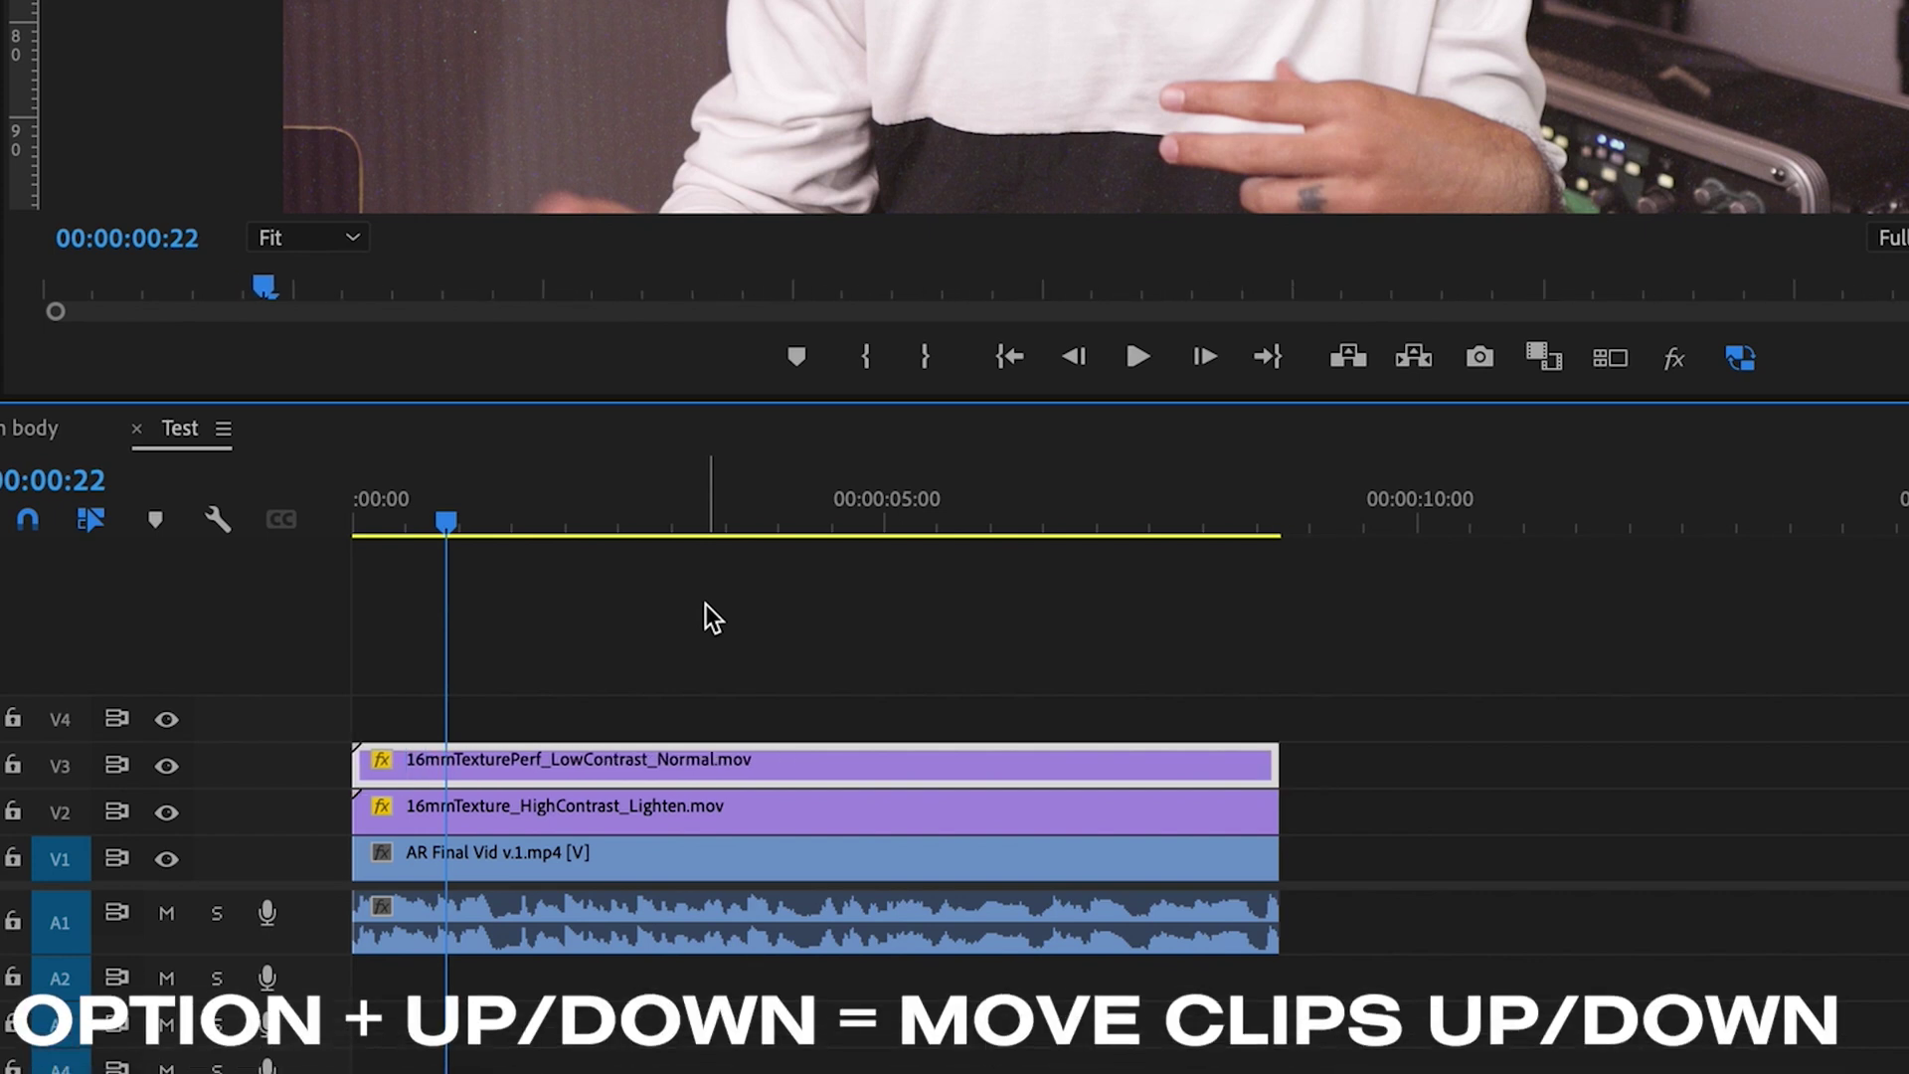
Shift the texture clip between tracks, then maximize the timeline and push it onto new higher tracks
{"action": "key", "text": "alt+Up"}
{"action": "key", "text": "alt+Up"}
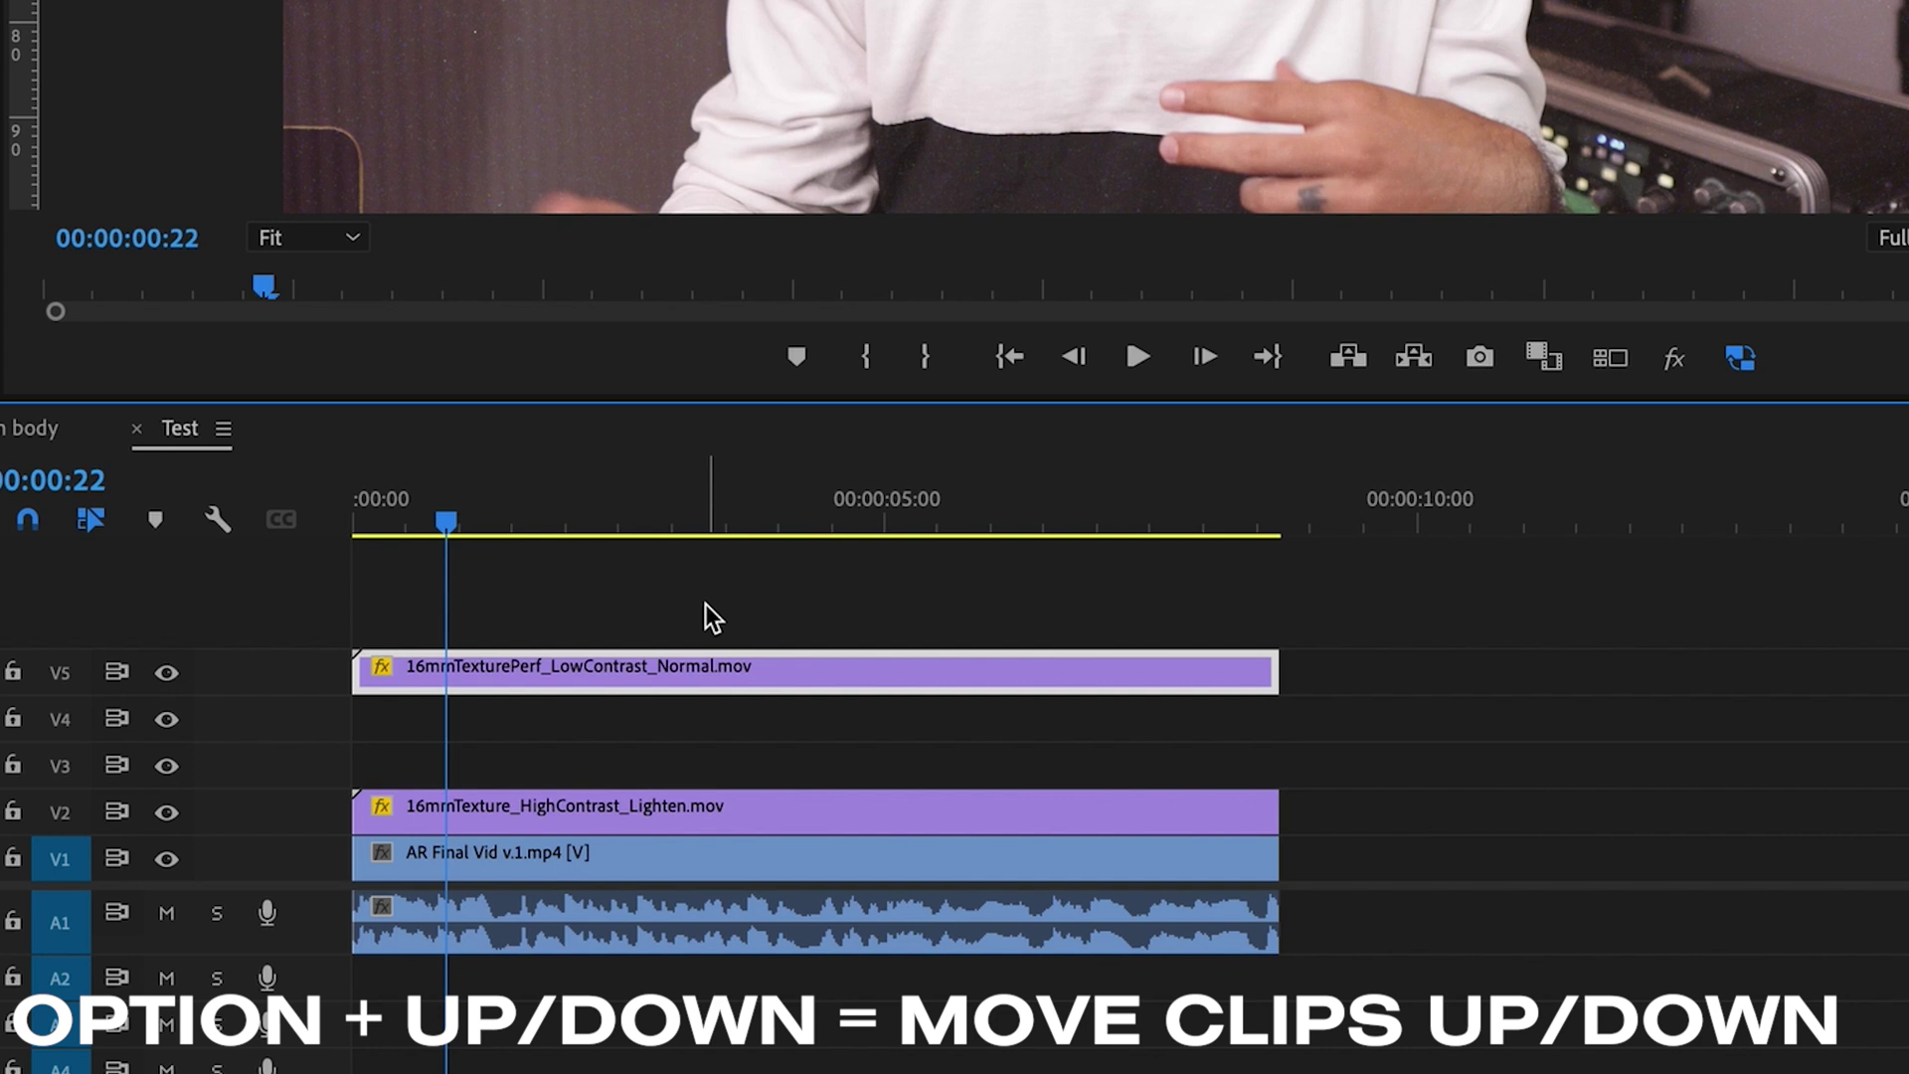
{"action": "key", "text": "alt+Down"}
{"action": "key", "text": "alt+Down"}
{"action": "key", "text": "alt+Up"}
{"action": "key", "text": "alt+Up"}
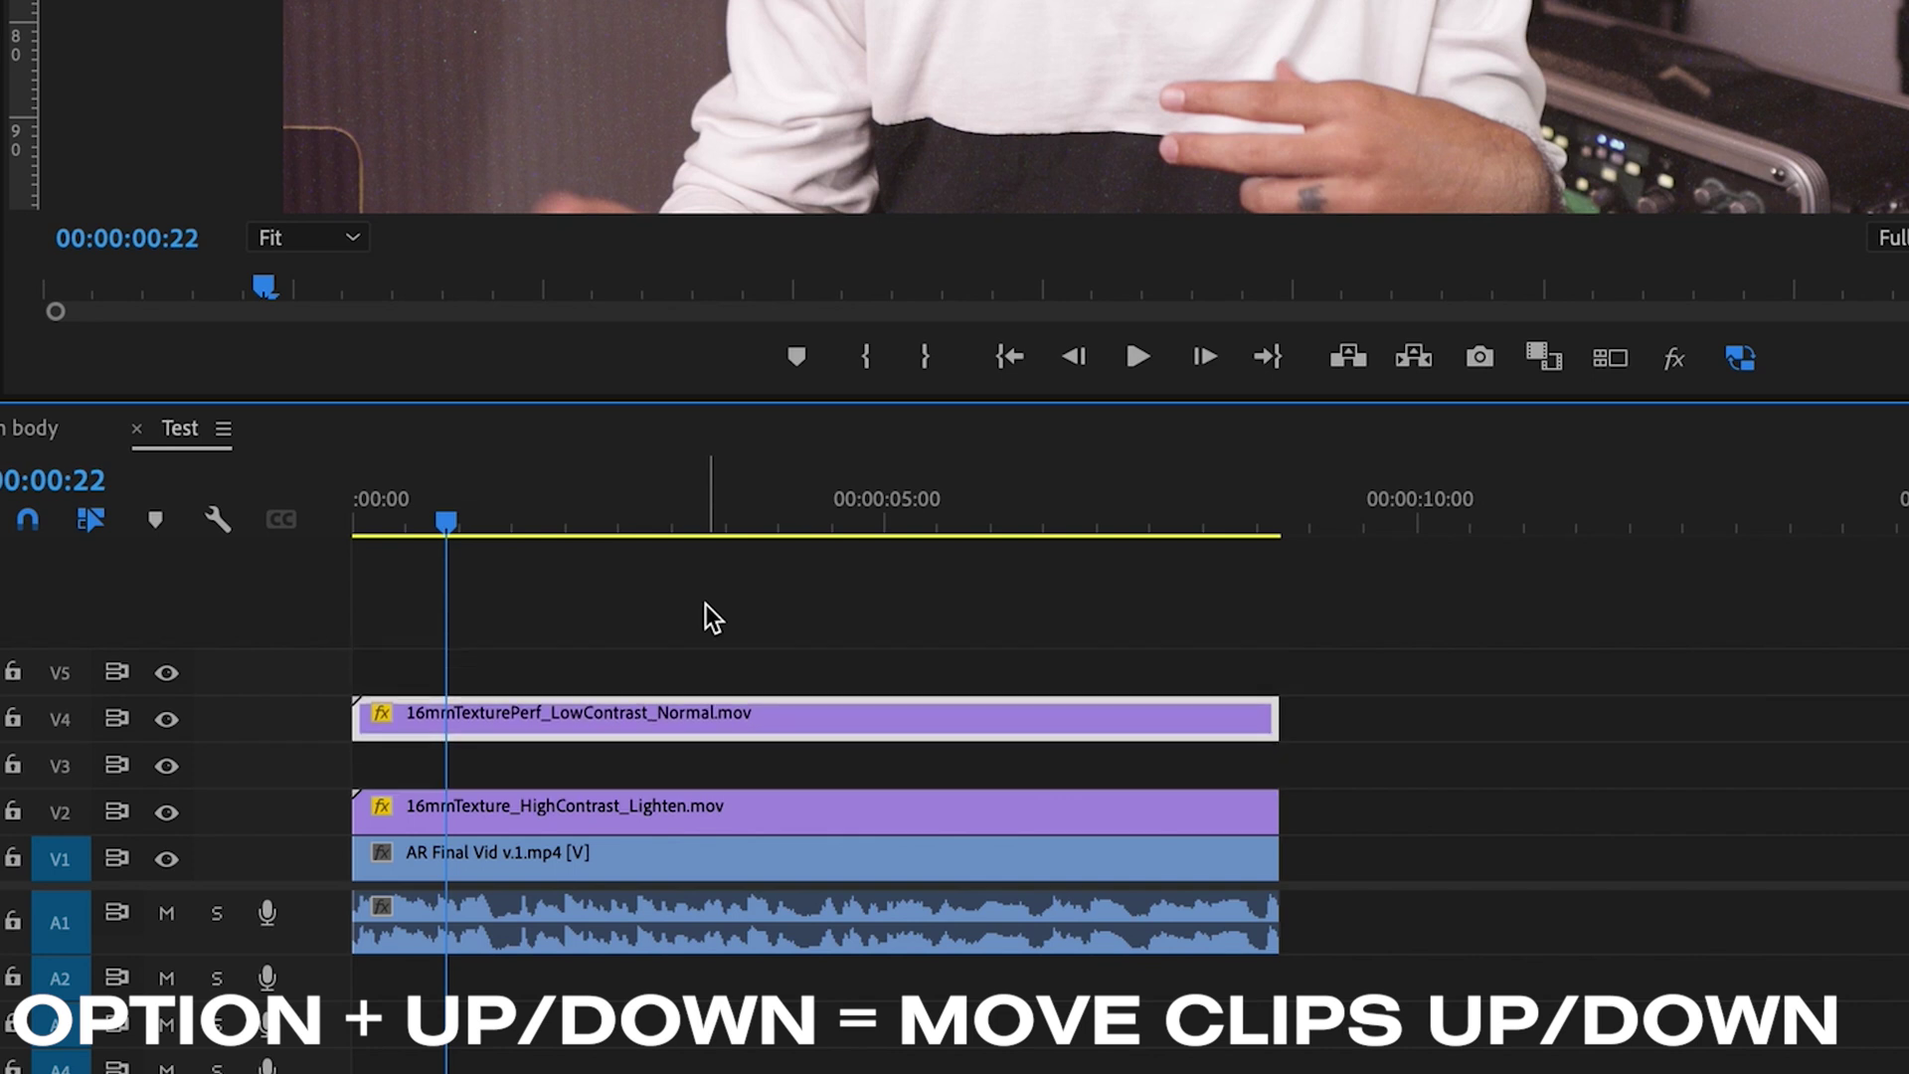
{"action": "key", "text": "alt+Down"}
{"action": "key", "text": "alt+Down"}
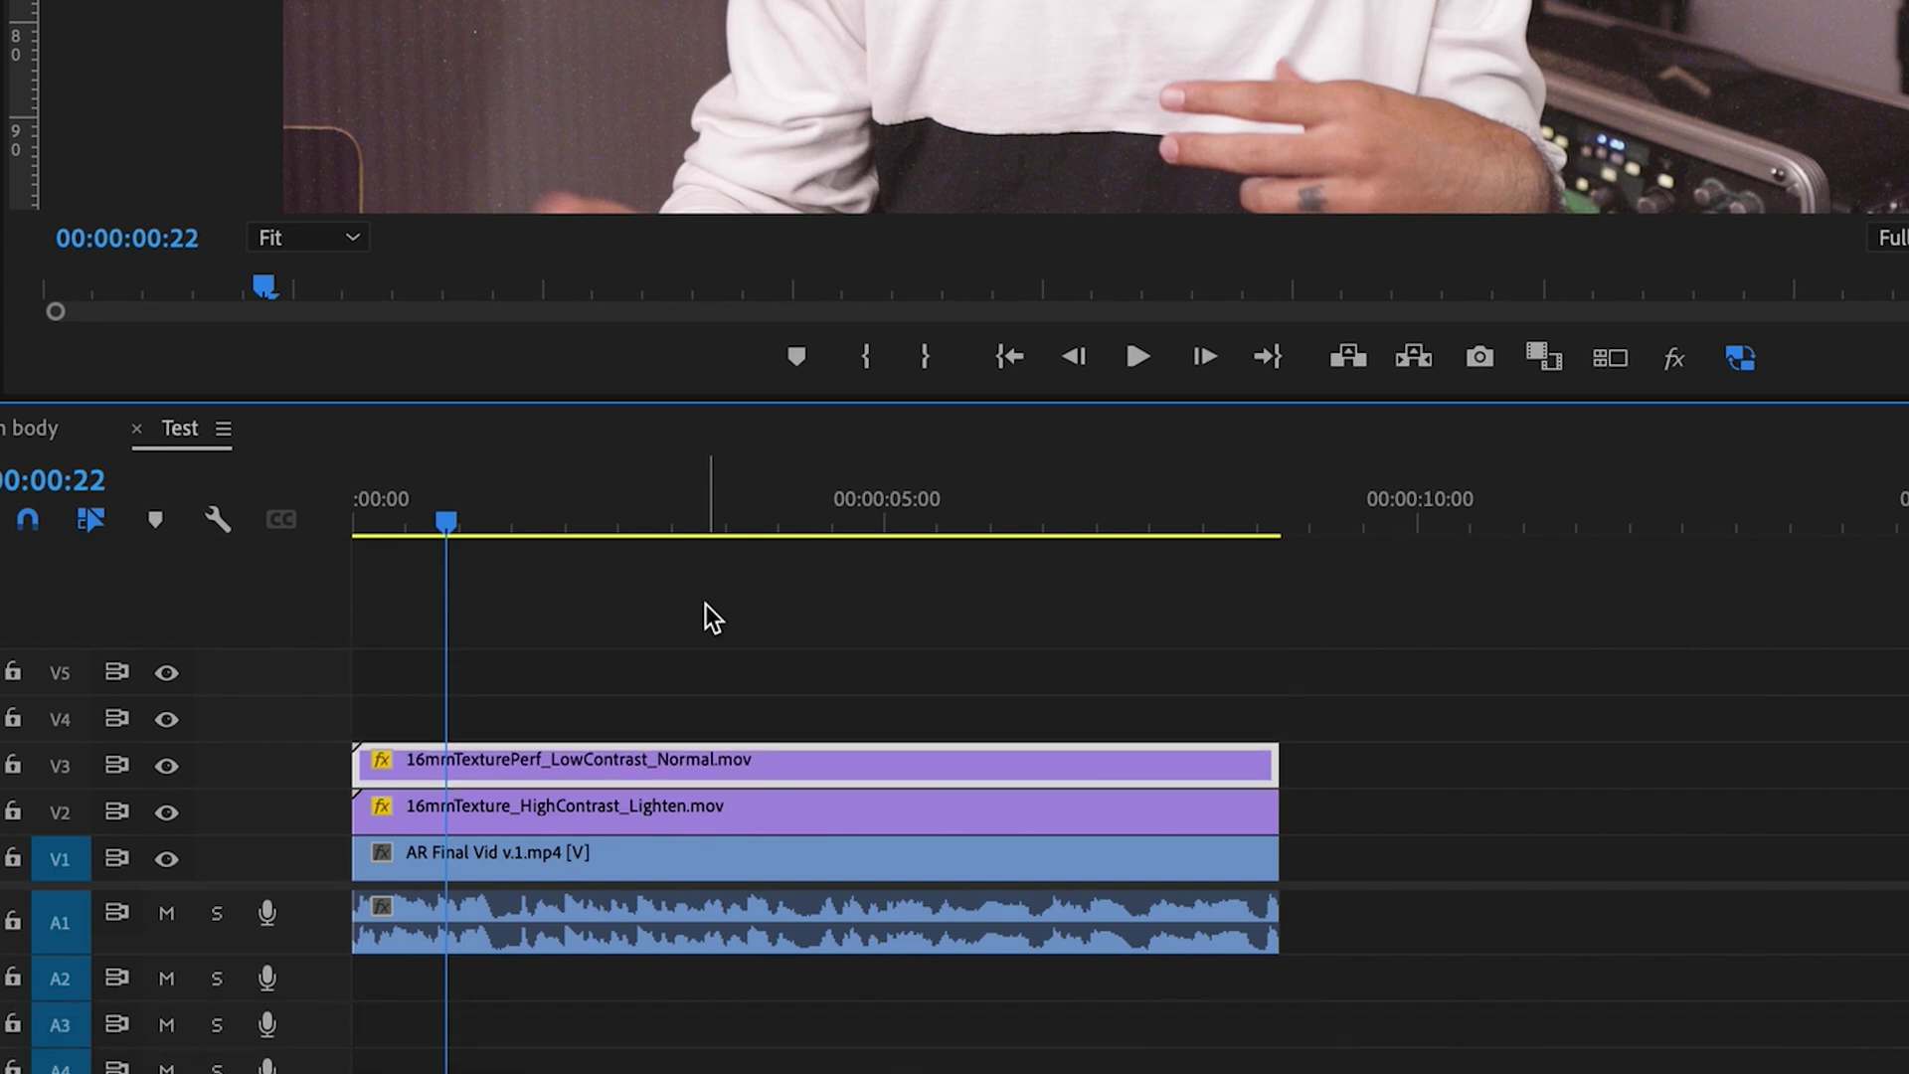
{"action": "key", "text": "grave"}
{"action": "key", "text": "alt+Up"}
{"action": "key", "text": "alt+Up"}
{"action": "key", "text": "alt+Up"}
{"action": "key", "text": "alt+Up"}
{"action": "key", "text": "alt+Up"}
{"action": "key", "text": "alt+Up"}
{"action": "key", "text": "alt+Up"}
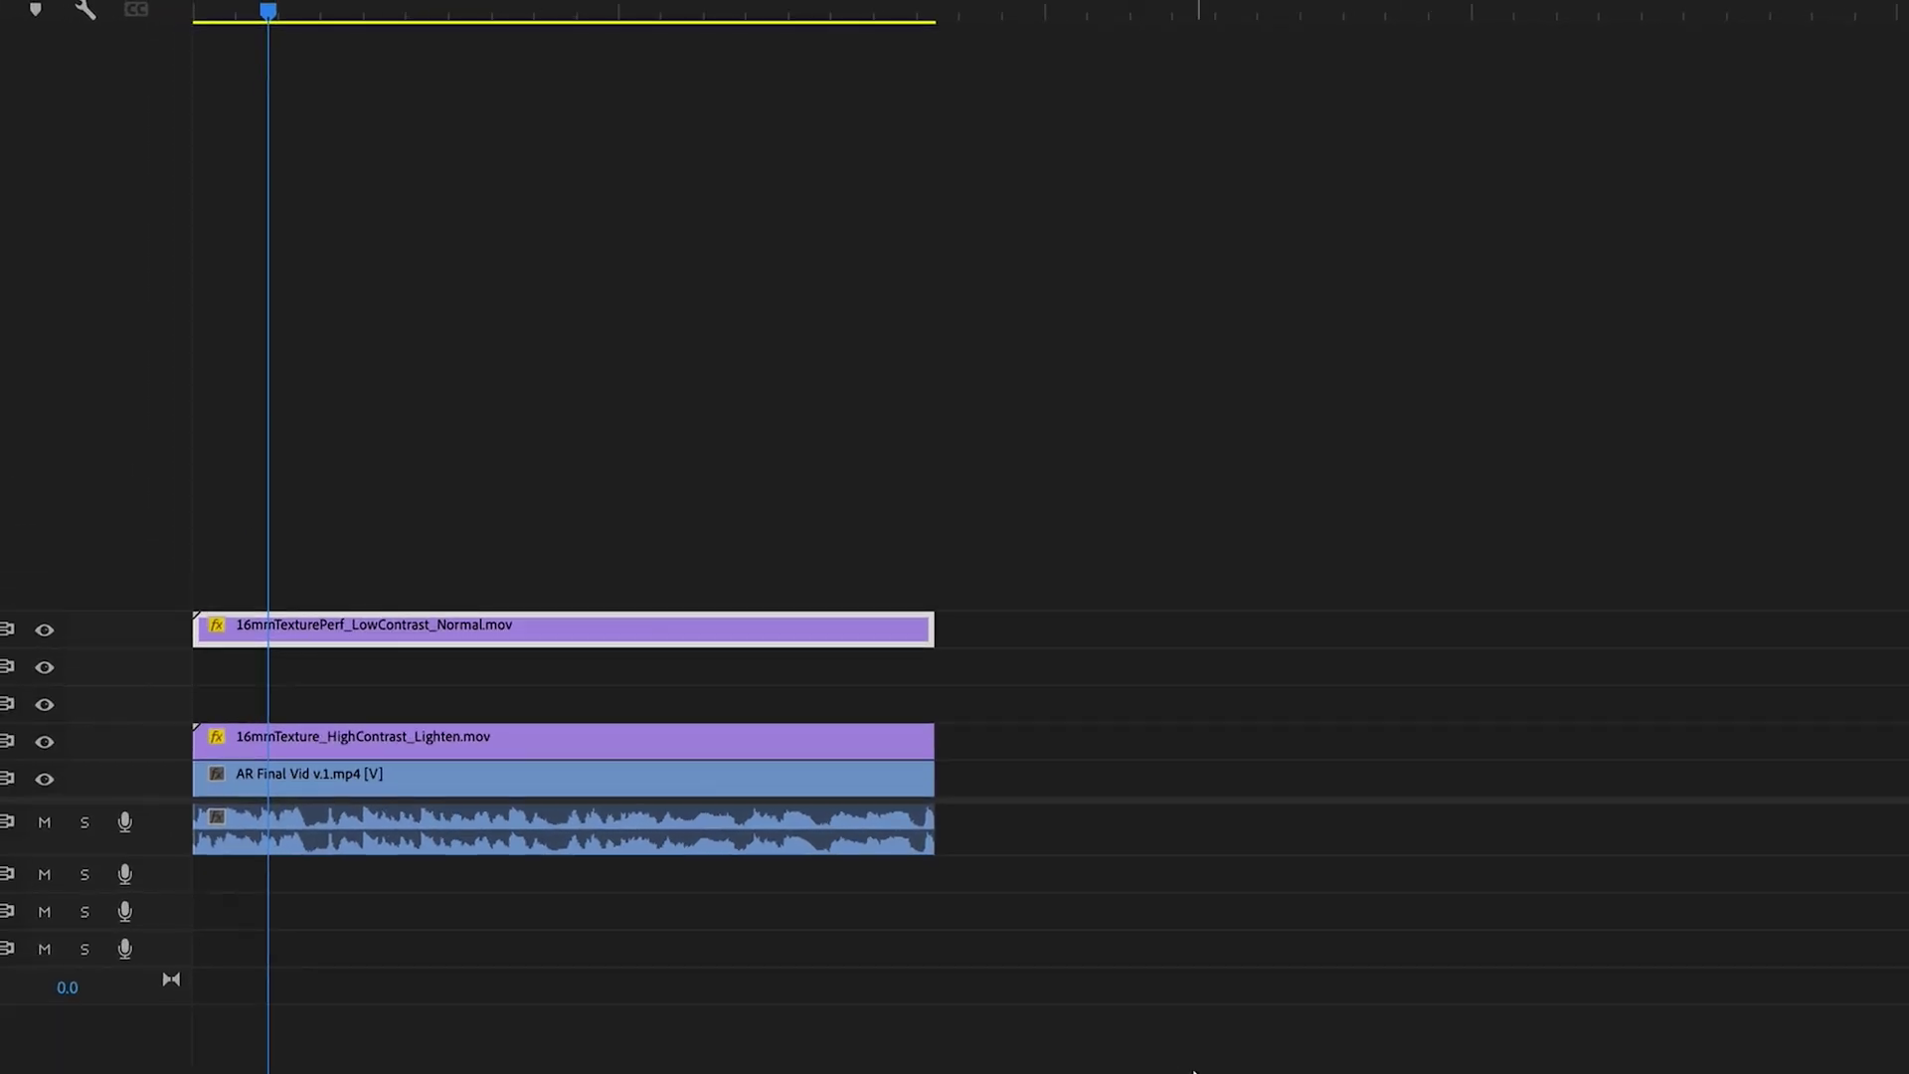
{"action": "key", "text": "alt+Up"}
{"action": "key", "text": "alt+Up"}
{"action": "key", "text": "alt+Up"}
{"action": "key", "text": "alt+Up"}
{"action": "key", "text": "alt+Up"}
{"action": "key", "text": "alt+Up"}
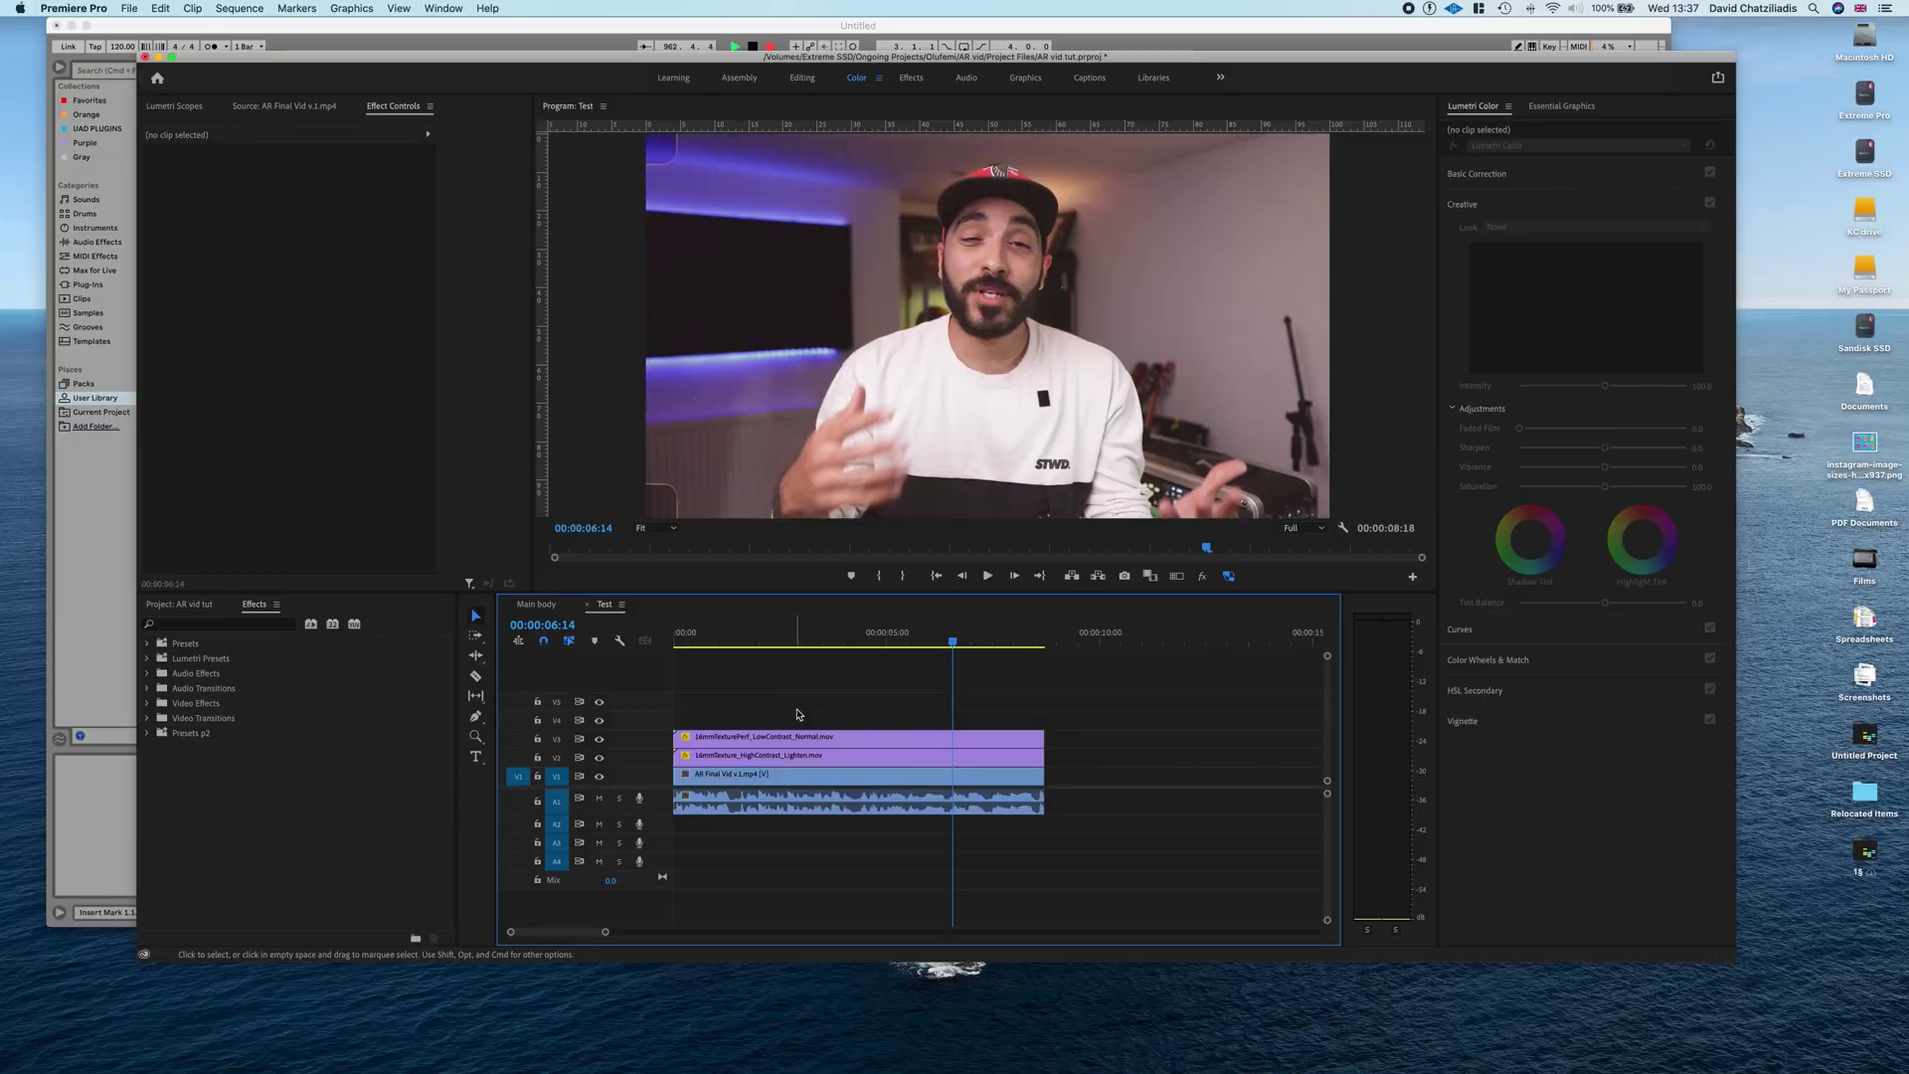
Try the default Cross Dissolve on the overlay clip's end, then undo it
{"action": "right_click", "coordinate": [1044, 744]}
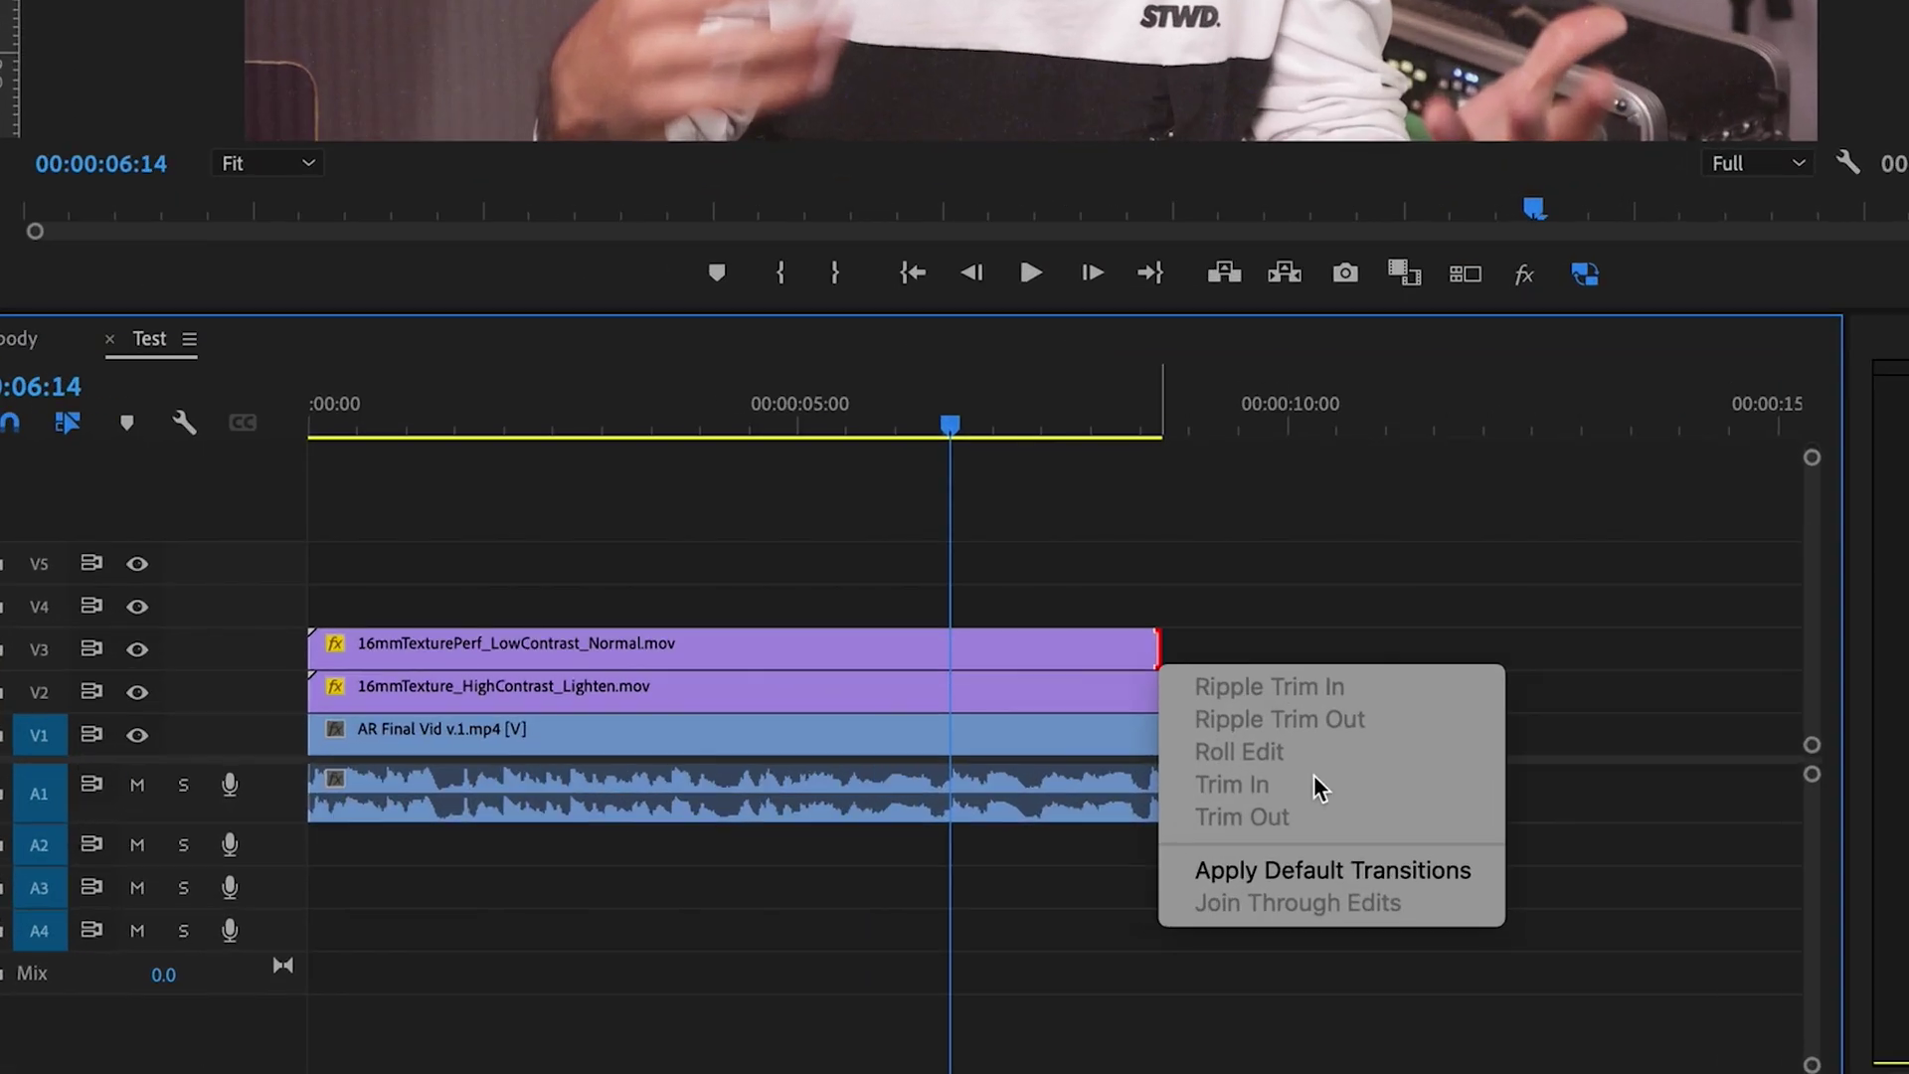
{"action": "left_click", "coordinate": [1303, 875]}
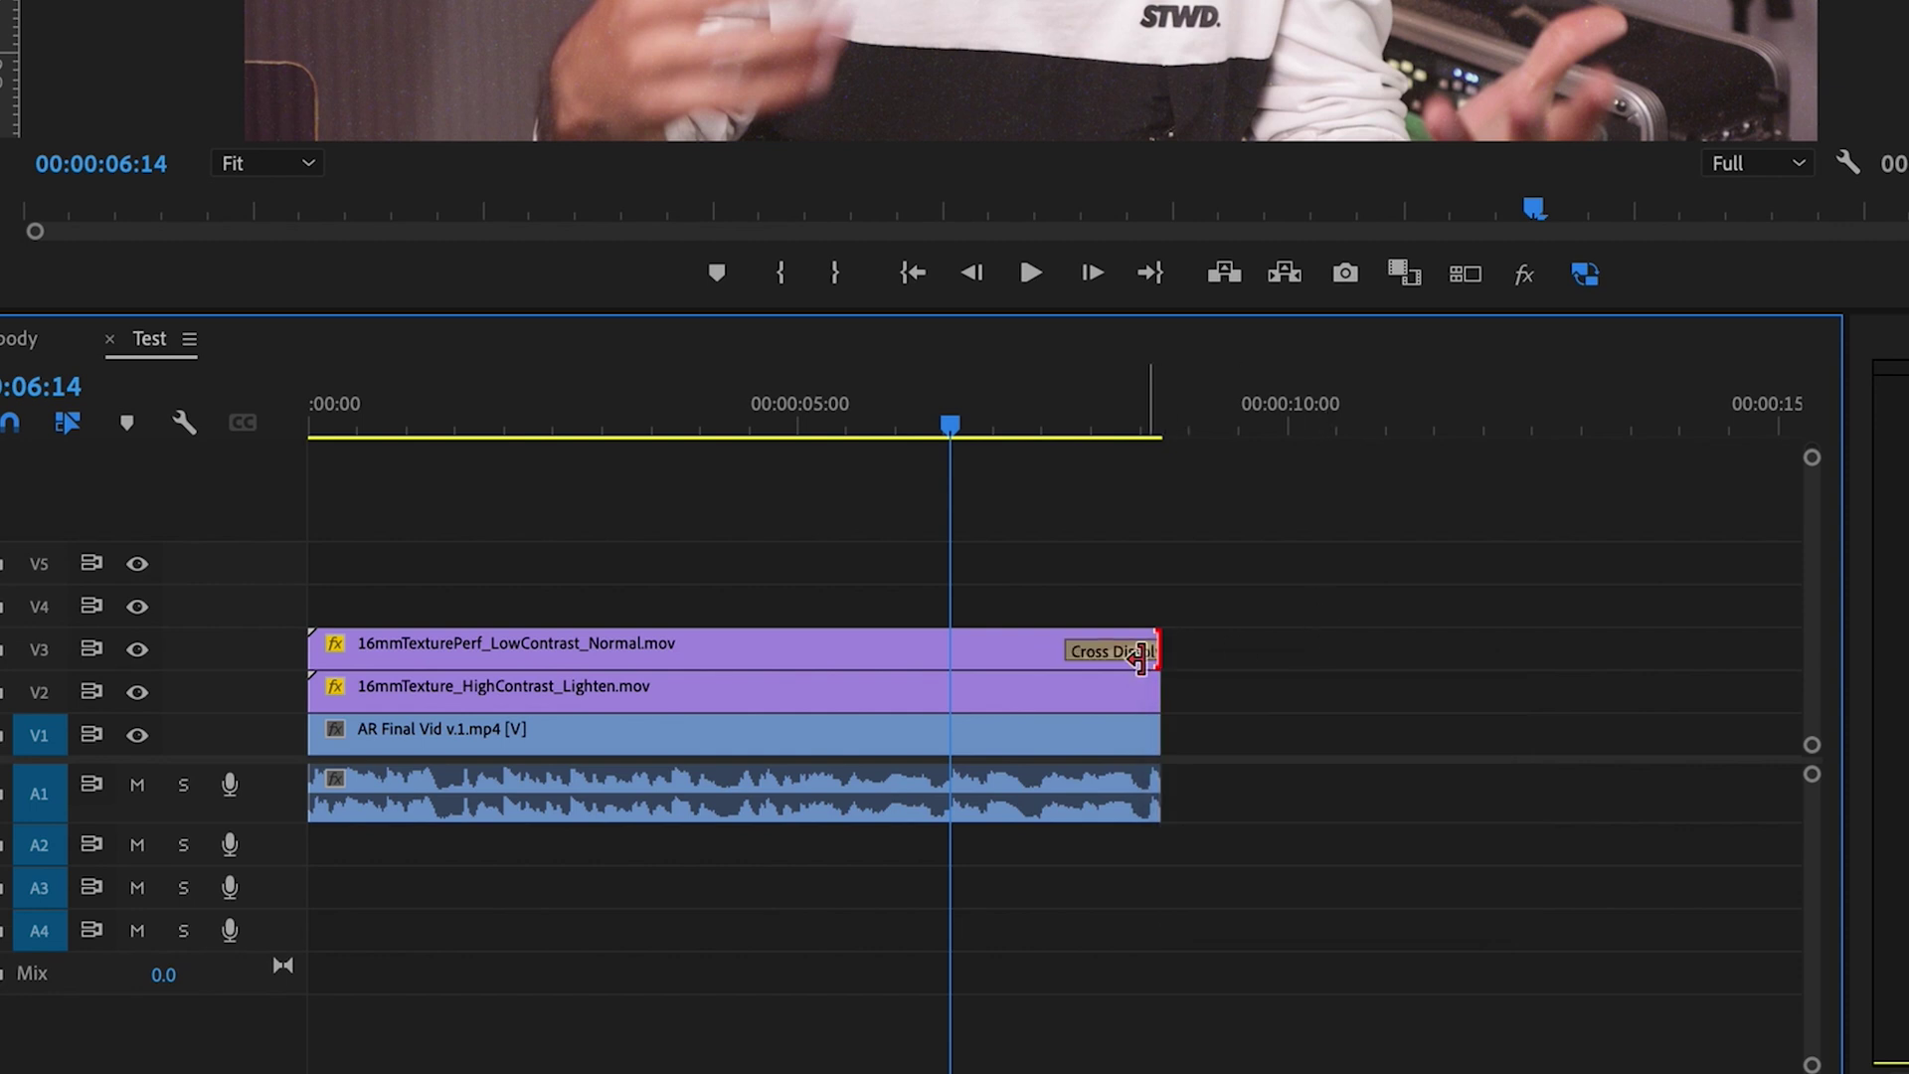
{"action": "key", "text": "ctrl+z"}
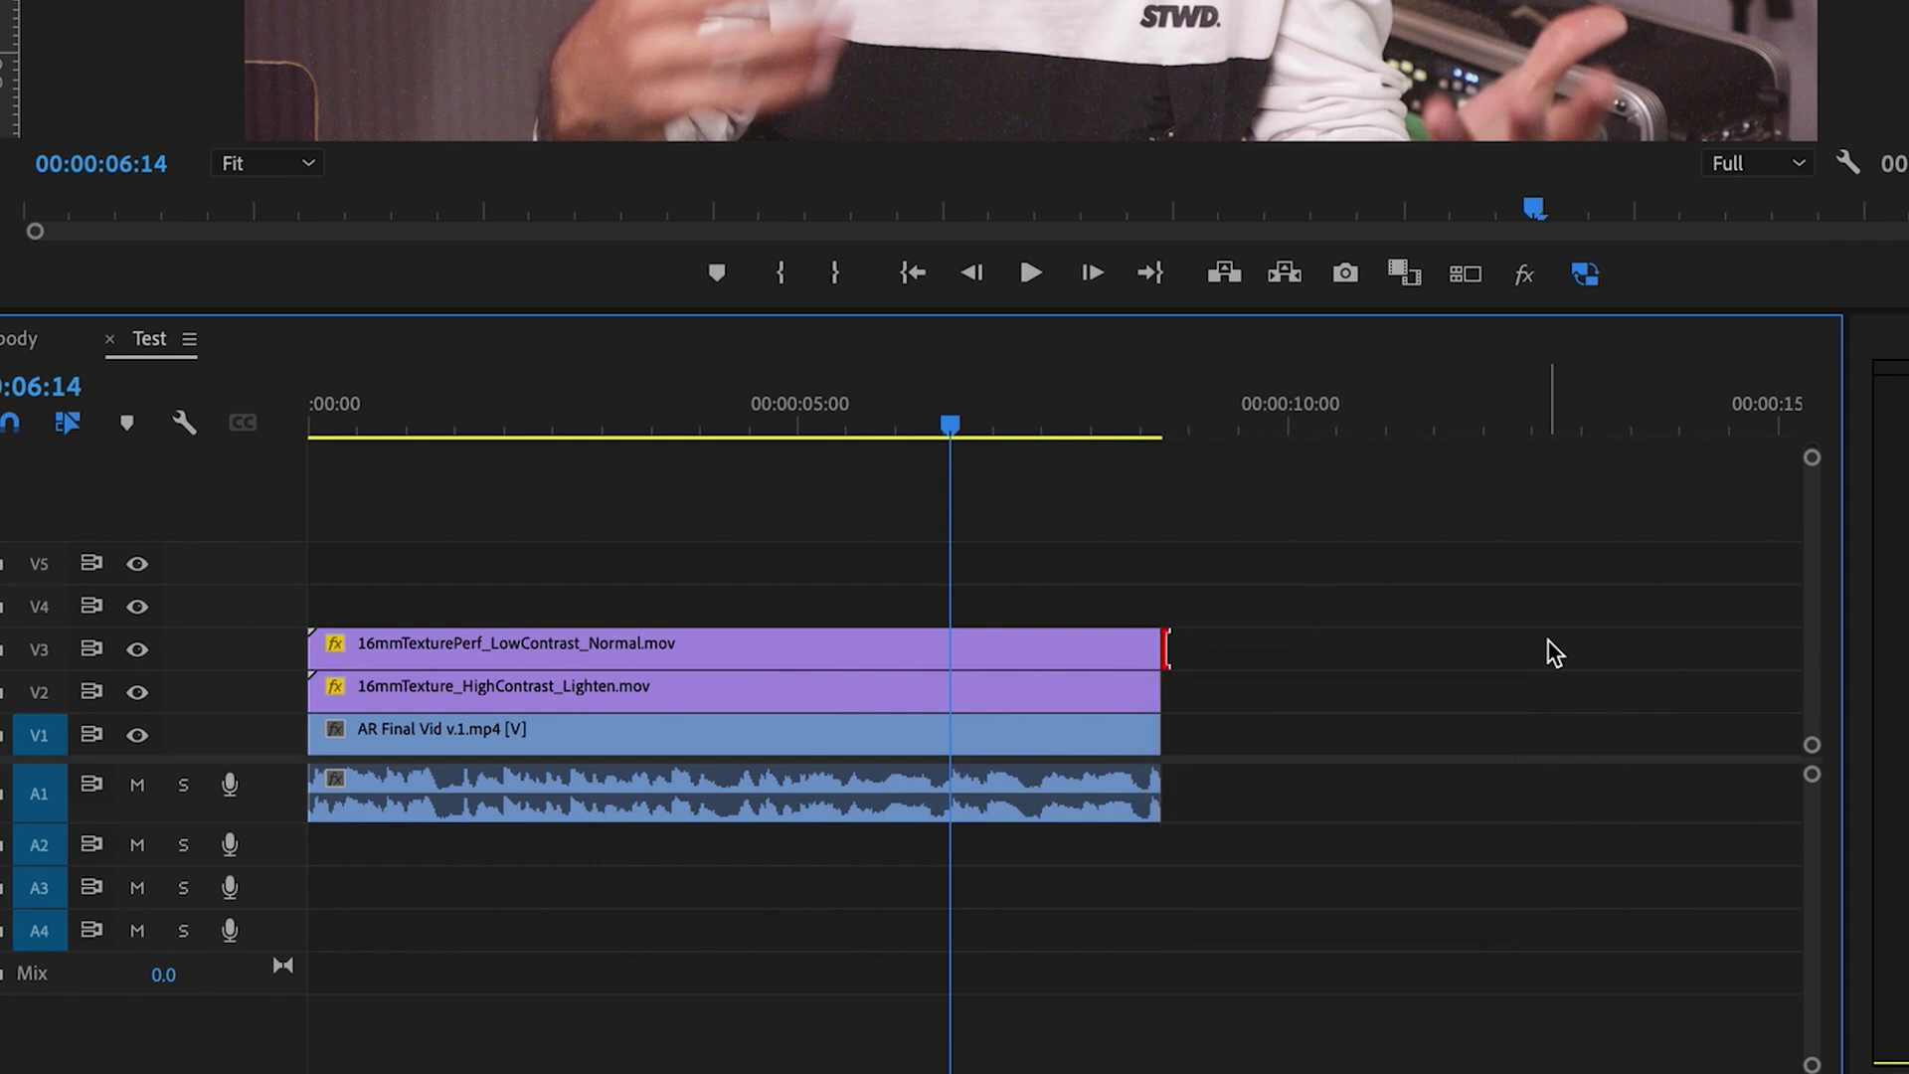
{"action": "key", "text": "shift+d"}
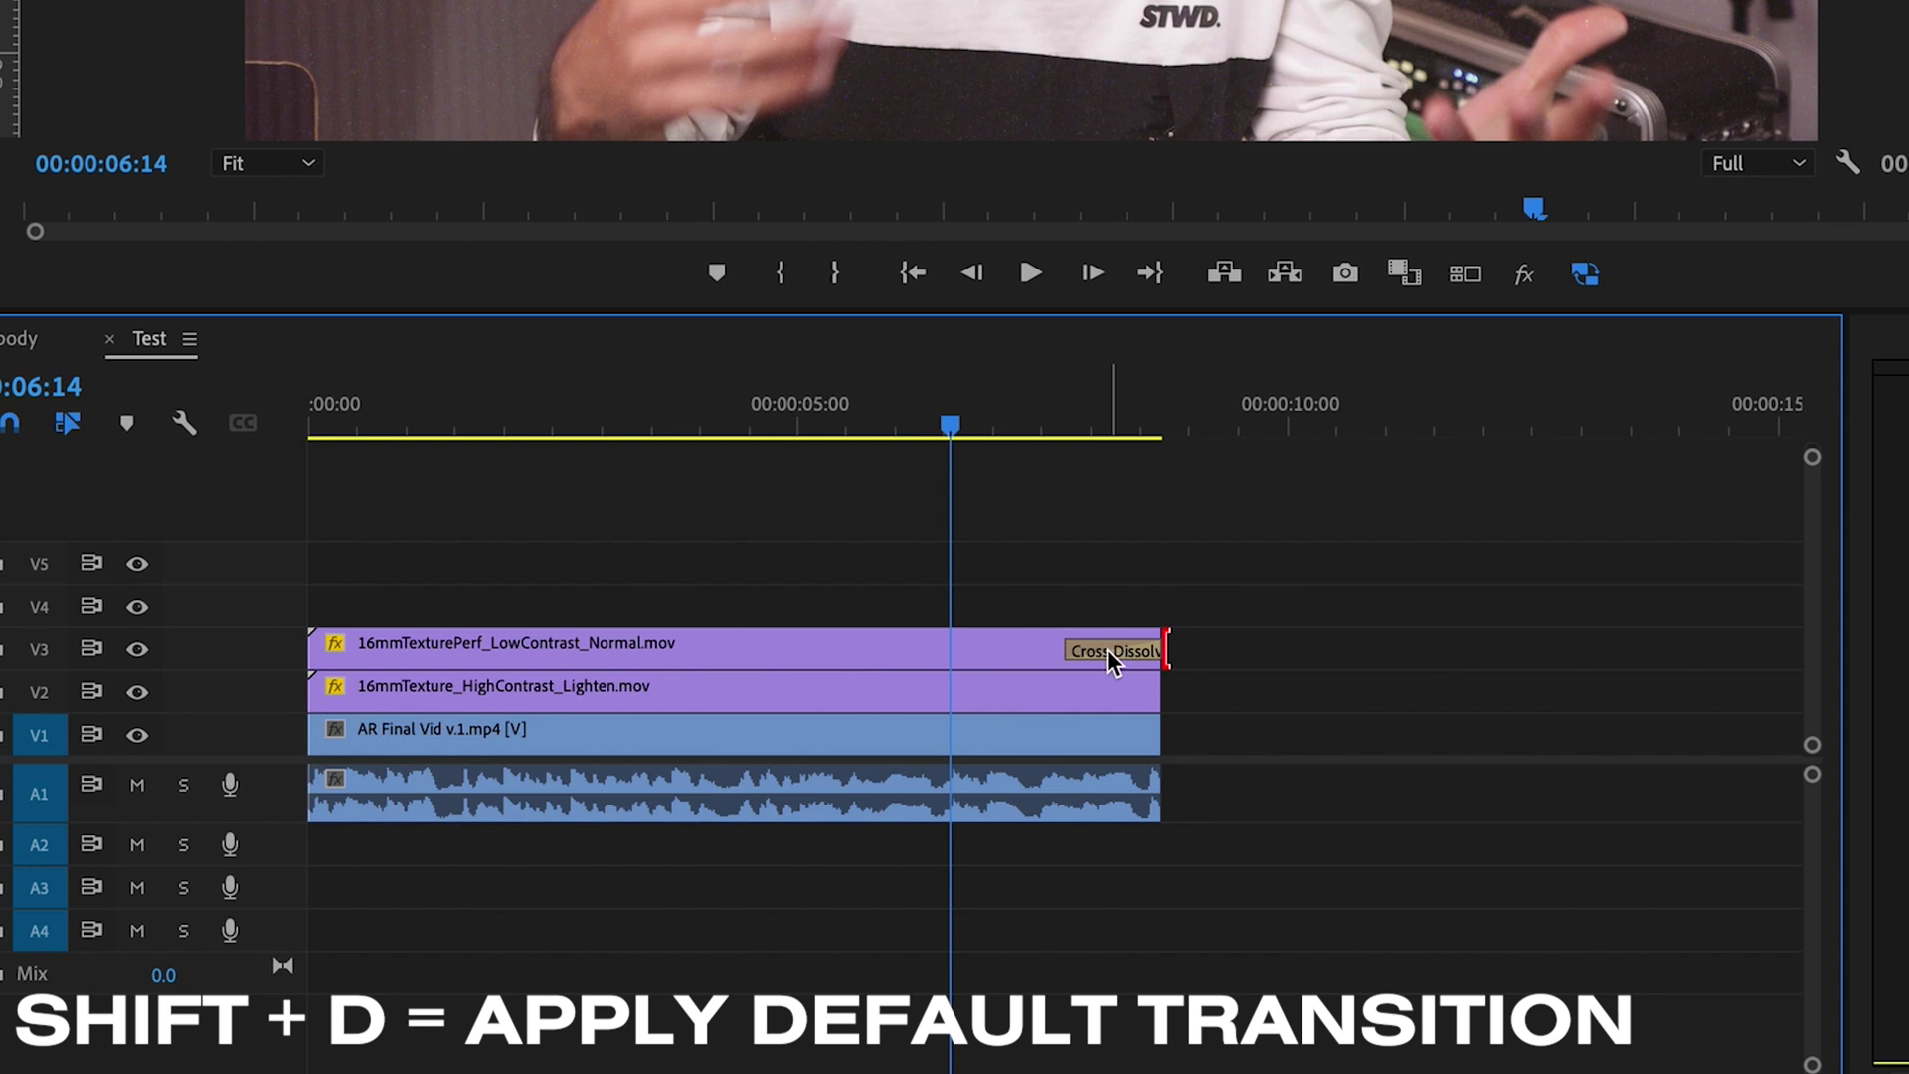
{"action": "key", "text": "ctrl+z"}
Apply the default transition to every clip's end point with Shift+D, check it, then undo
{"action": "key", "text": "ctrl+a"}
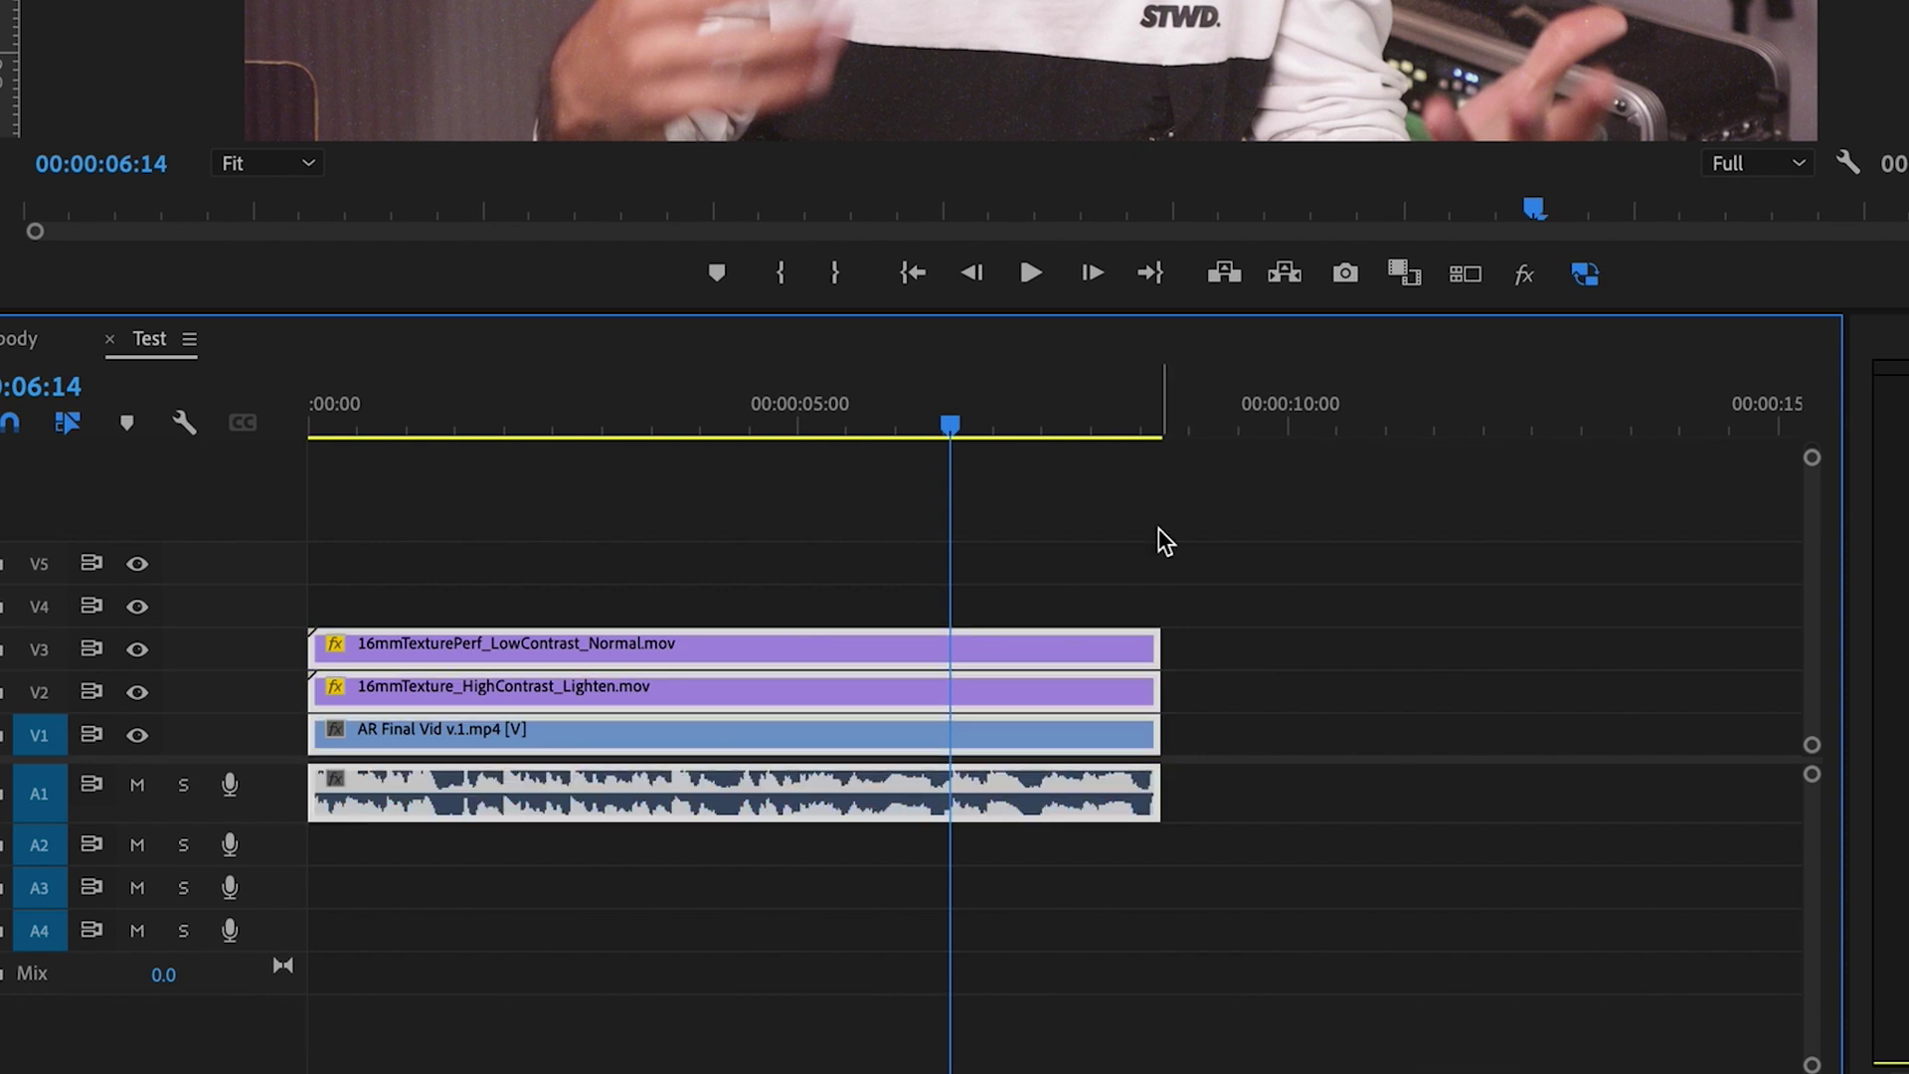
{"action": "left_click_drag", "start_coordinate": [1091, 569], "coordinate": [1094, 733]}
{"action": "left_click", "coordinate": [1177, 653]}
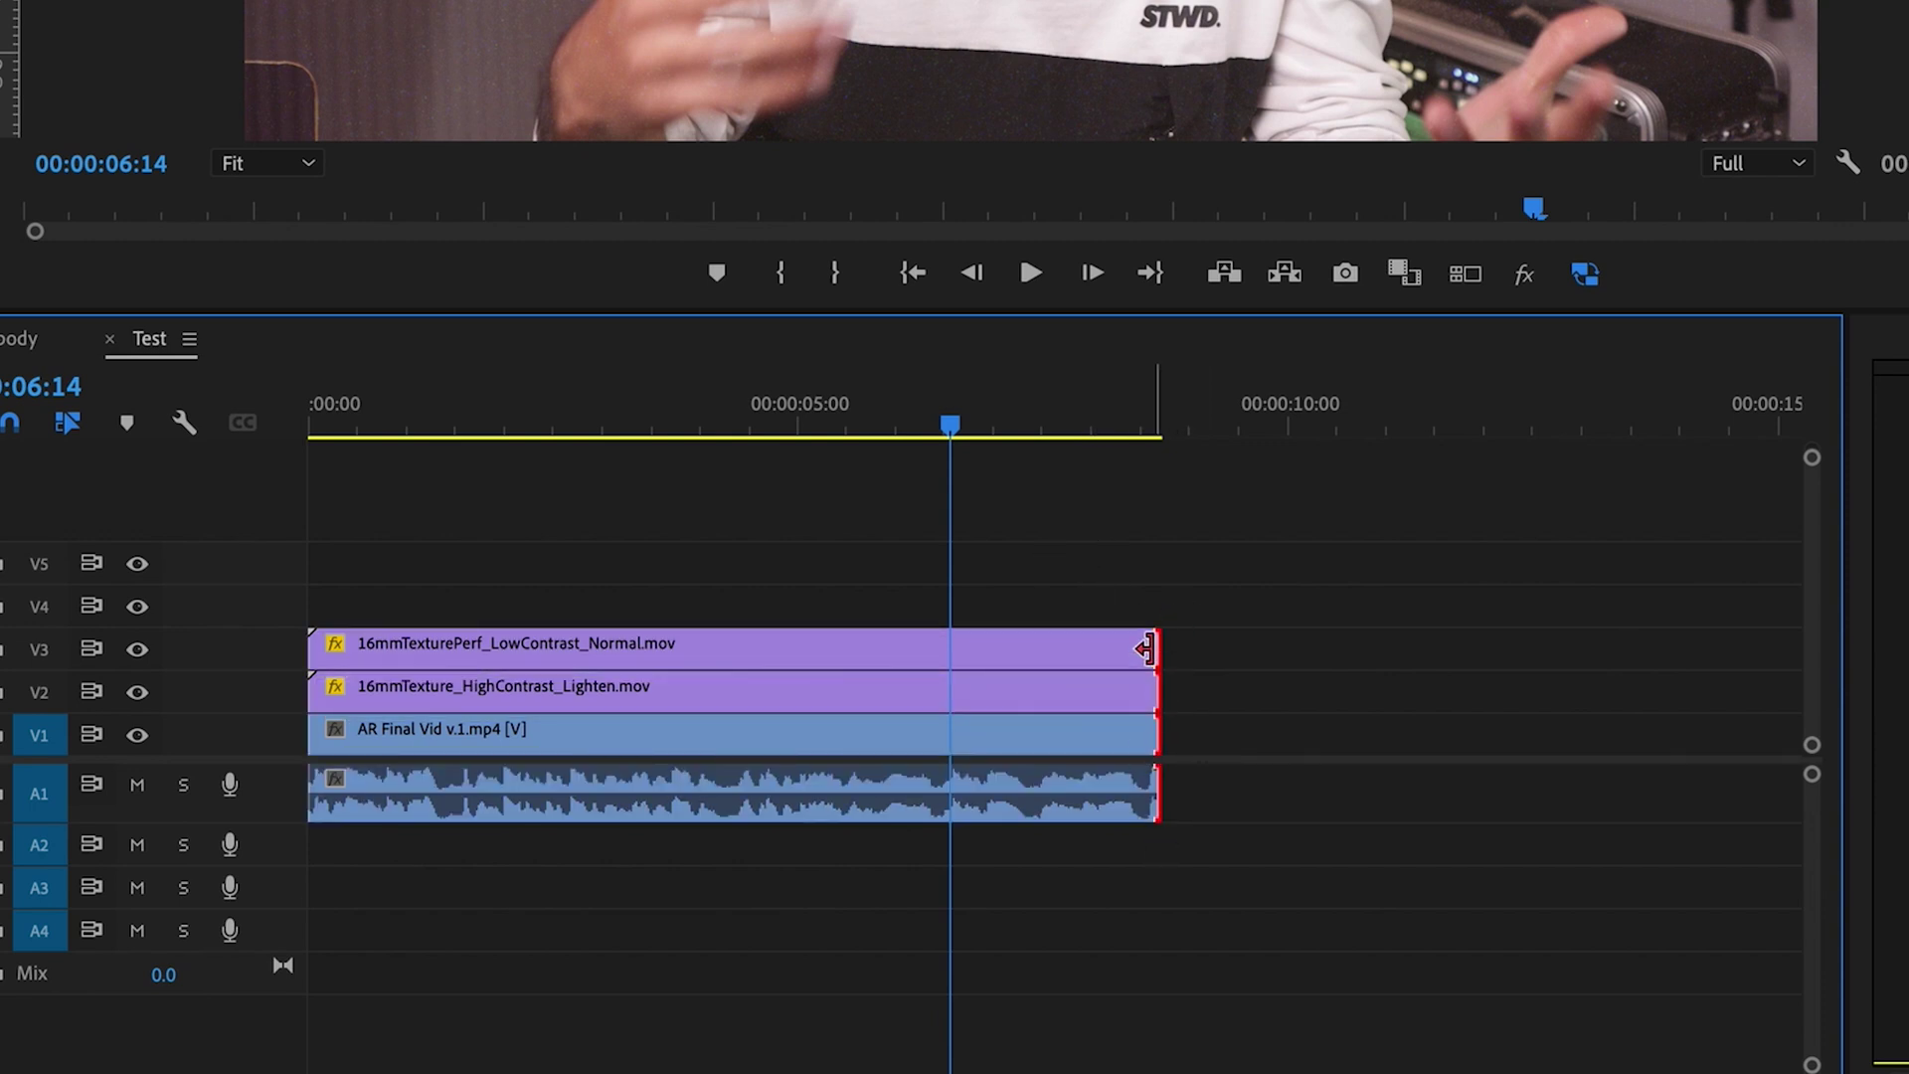
{"action": "key", "text": "shift+d"}
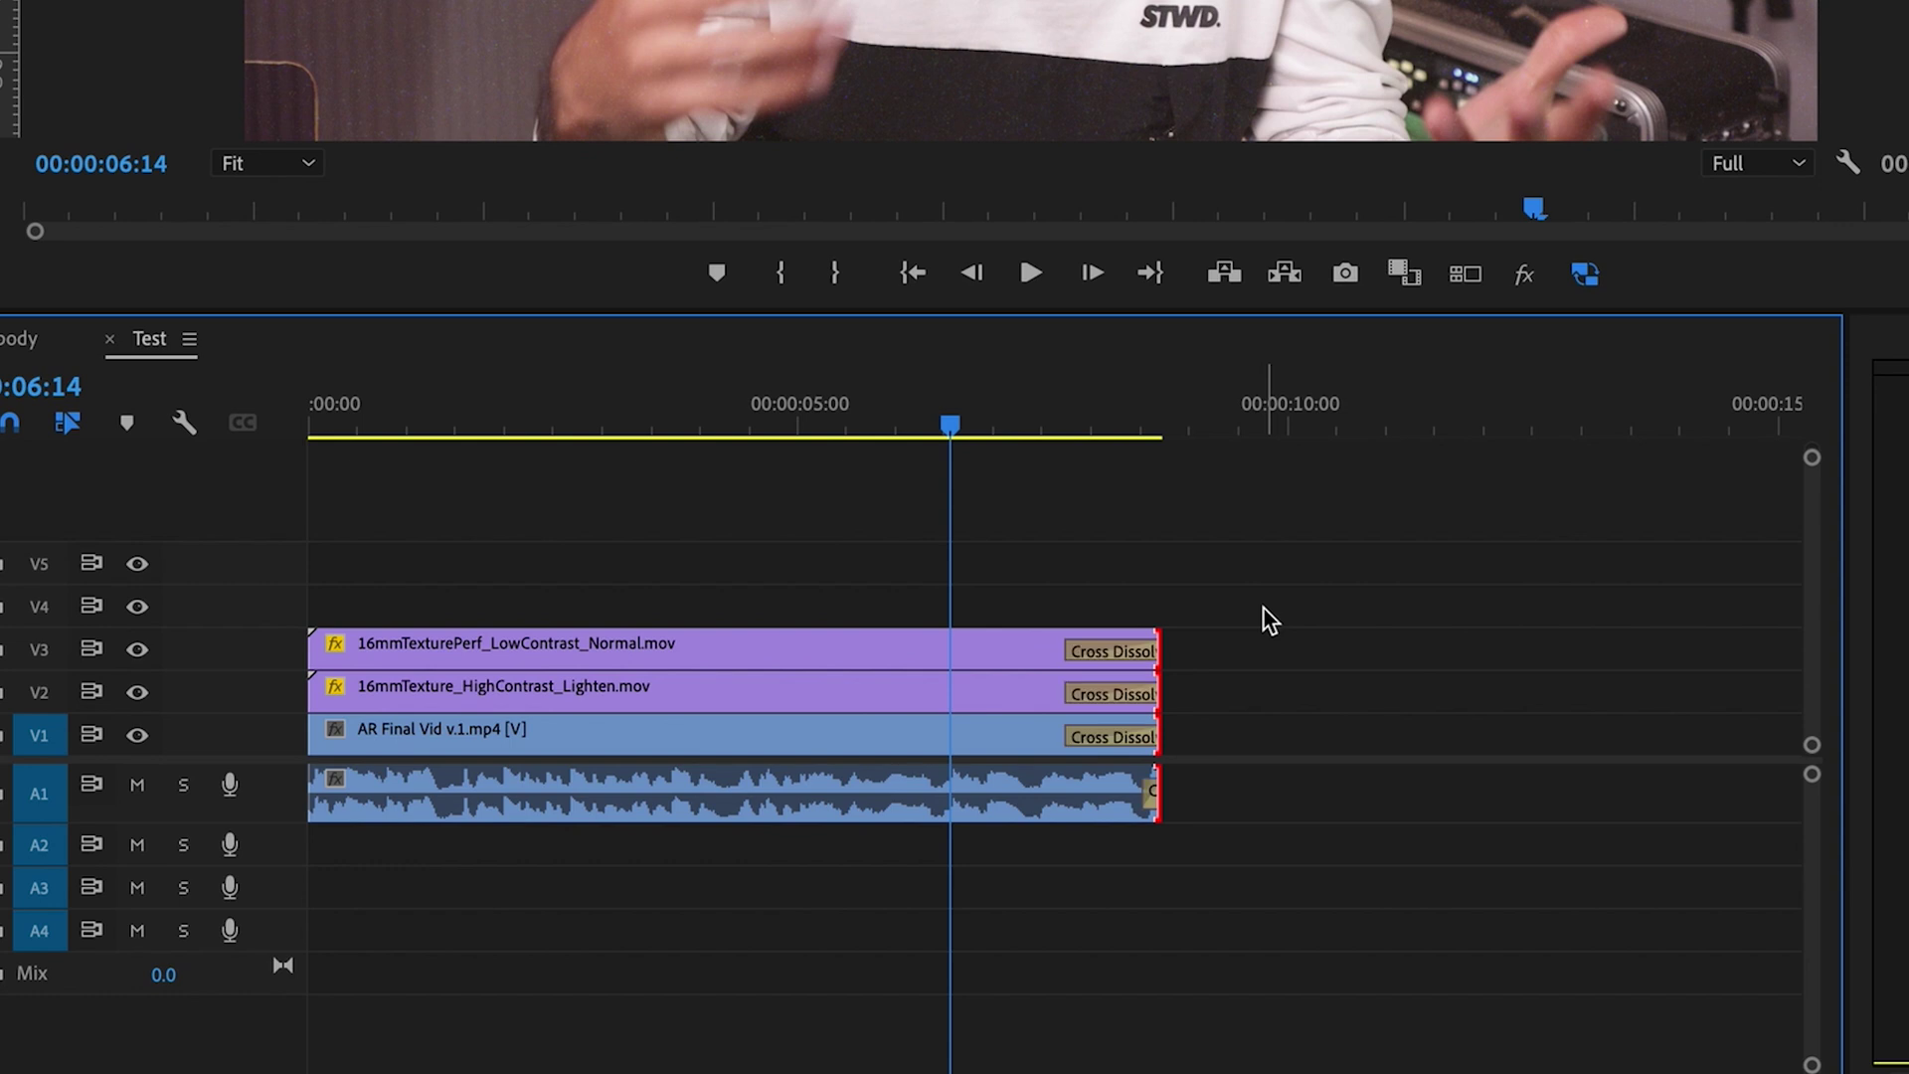
{"action": "left_click", "coordinate": [982, 426]}
{"action": "left_click_drag", "start_coordinate": [990, 427], "coordinate": [1217, 436]}
{"action": "key", "text": "ctrl+z"}
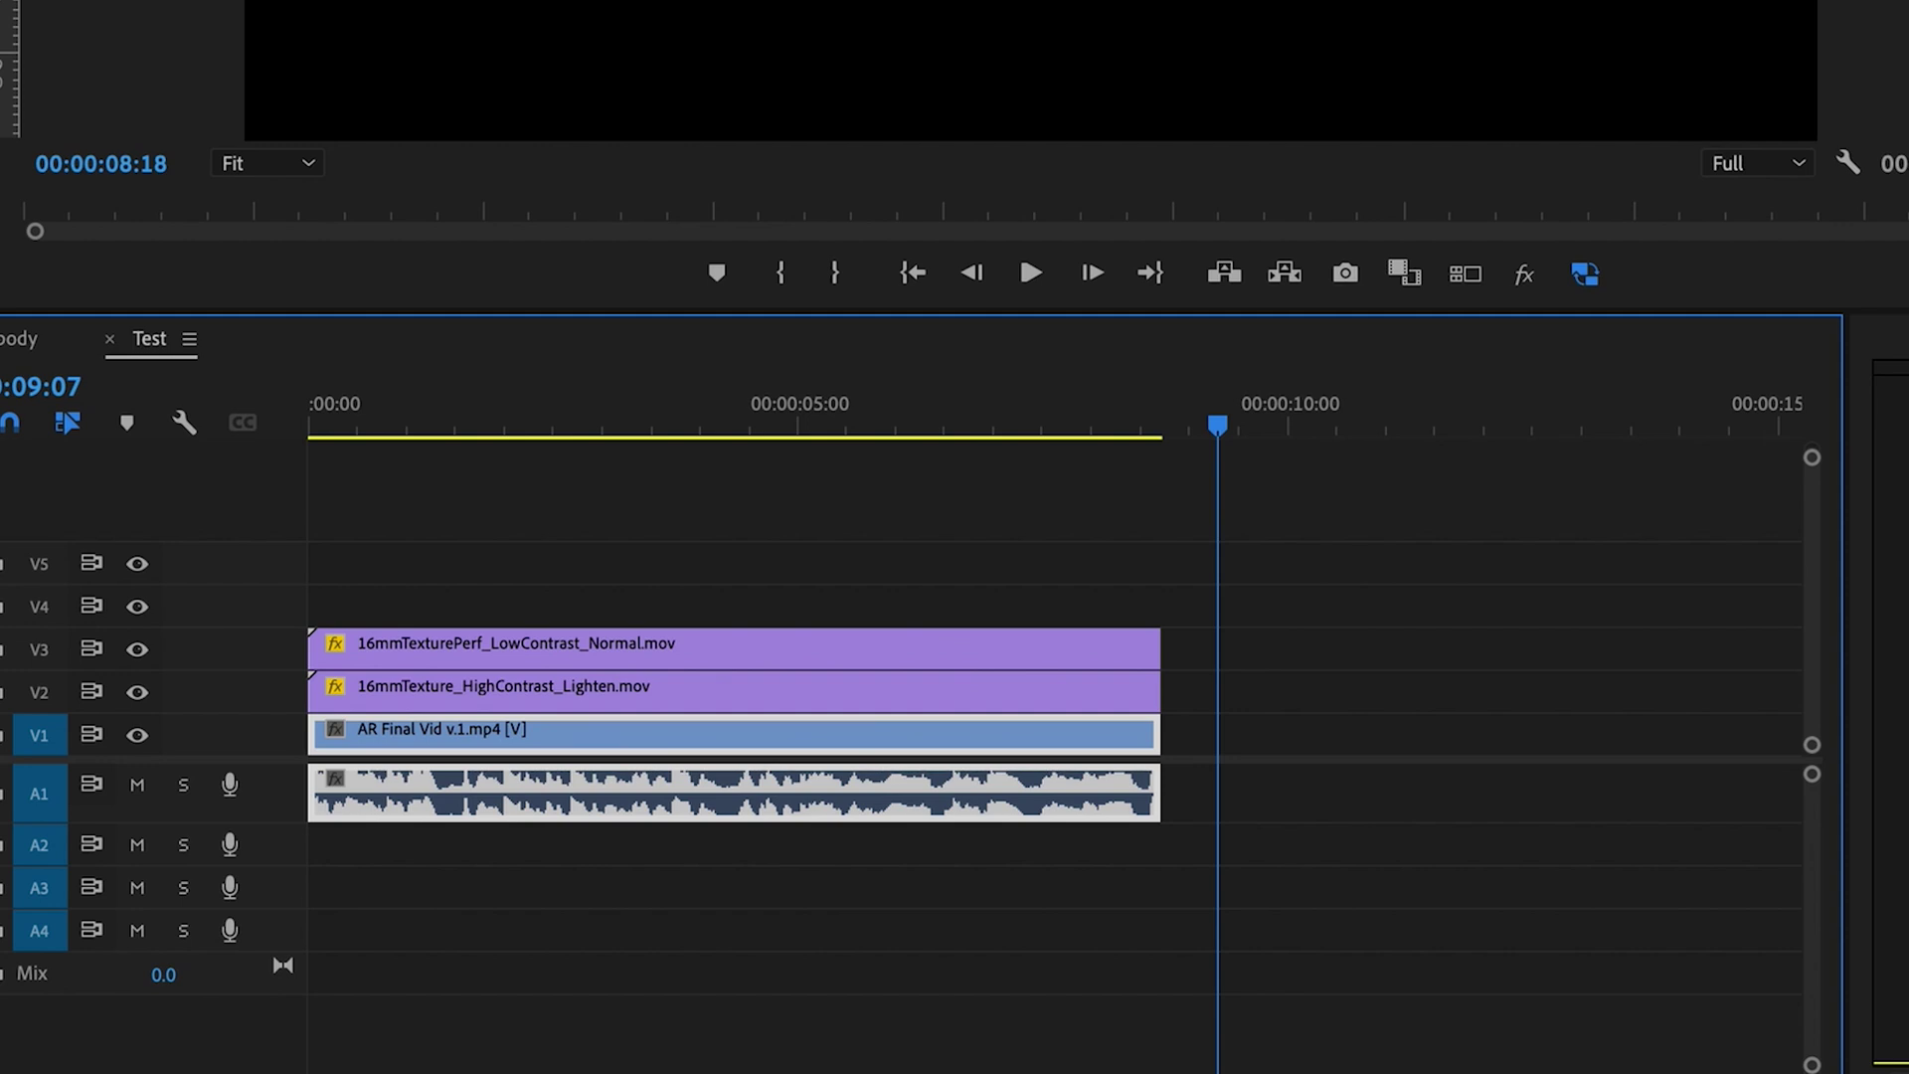
Bring up the default-transition option for Audio Transitions > Crossfade > Exponential Fade
{"action": "left_click", "coordinate": [17, 532]}
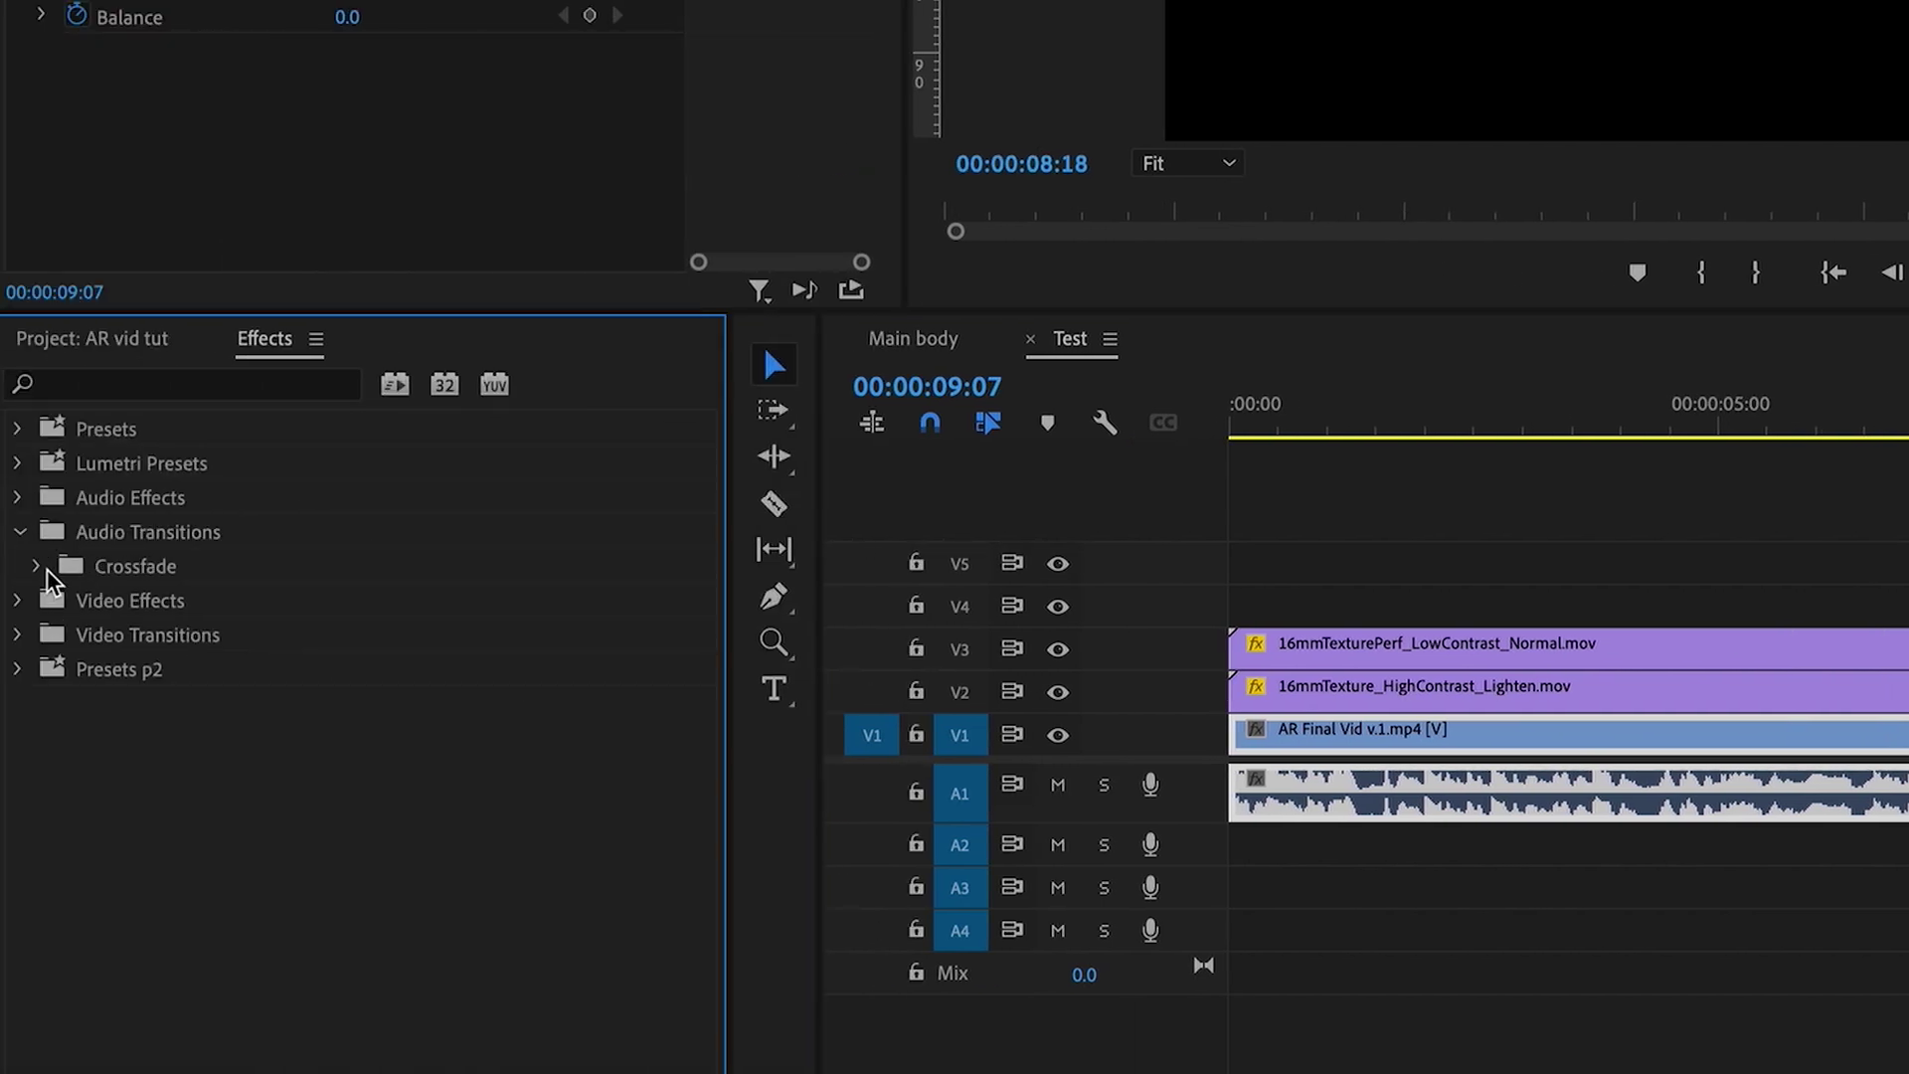
{"action": "left_click", "coordinate": [38, 567]}
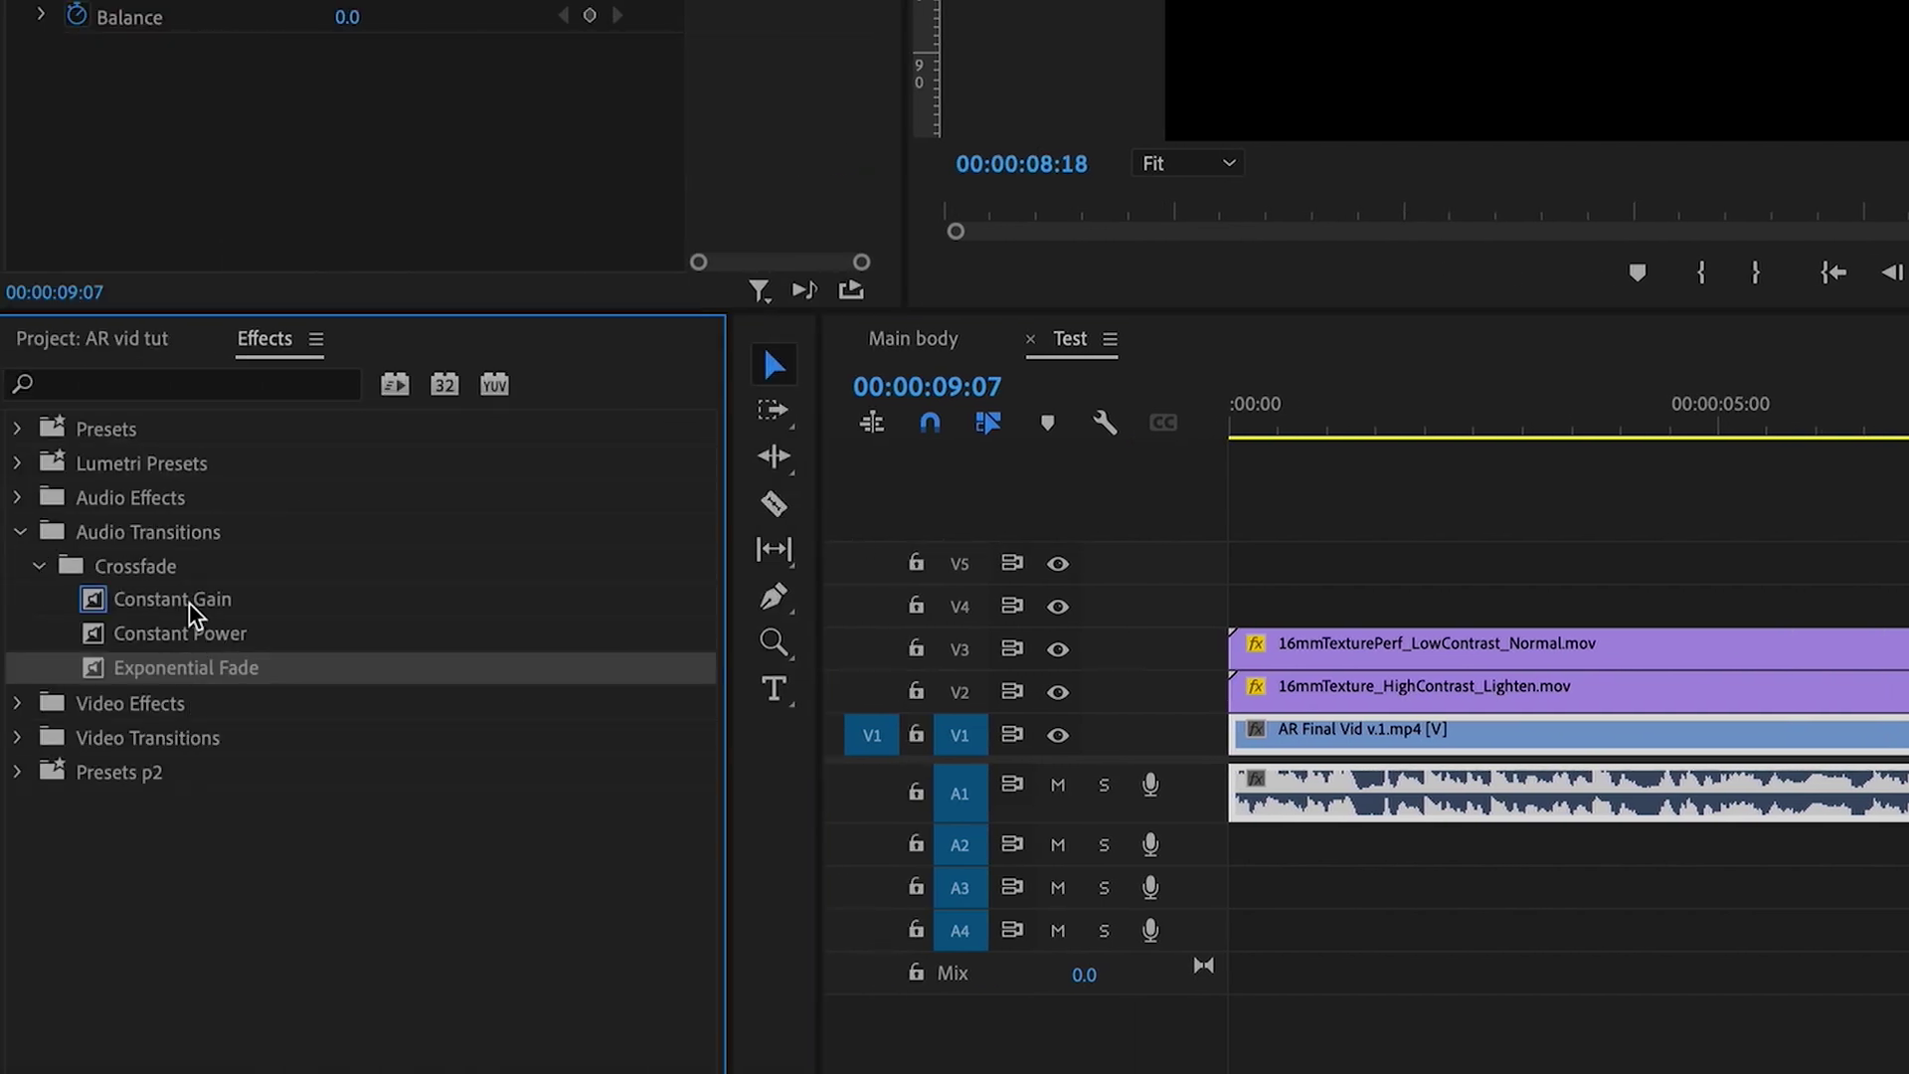
{"action": "right_click", "coordinate": [219, 676]}
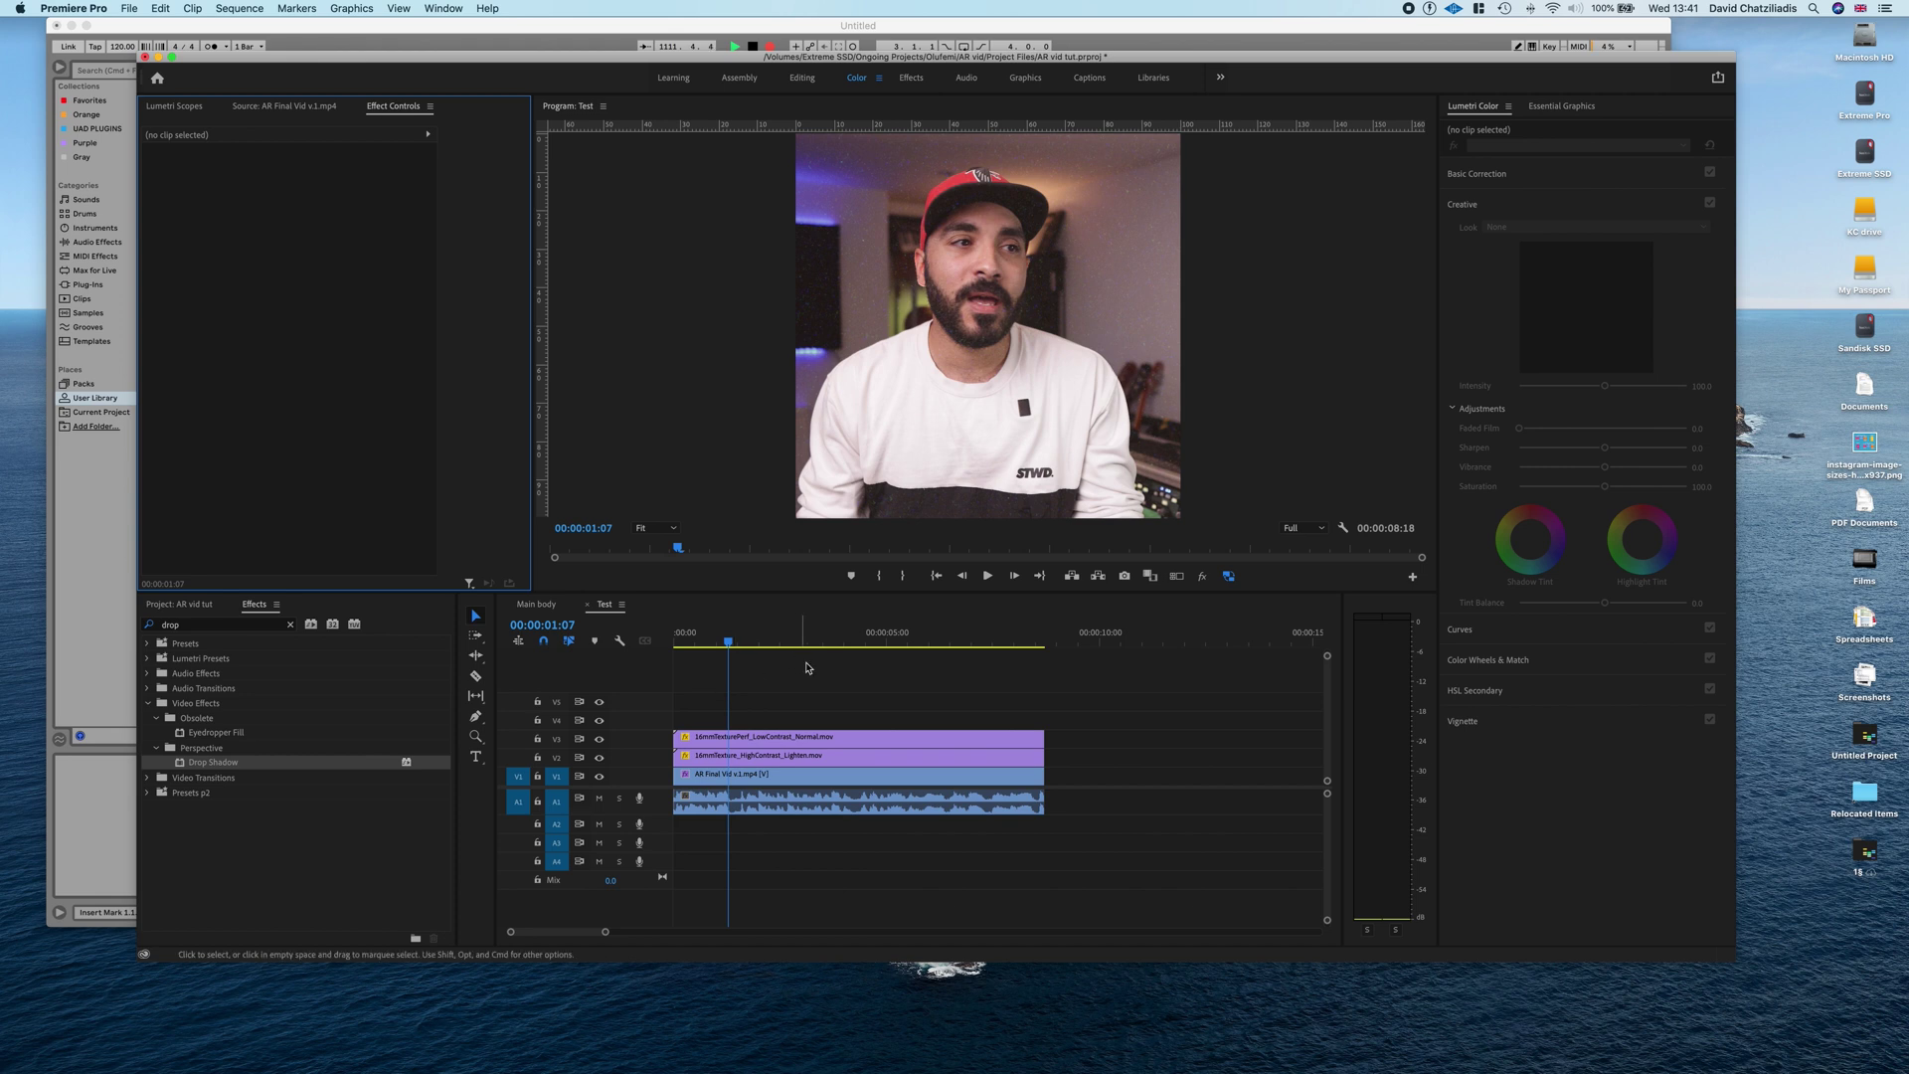
Nest the talking-head clip as 'Test nest' and copy it up onto V2
{"action": "left_click", "coordinate": [772, 773]}
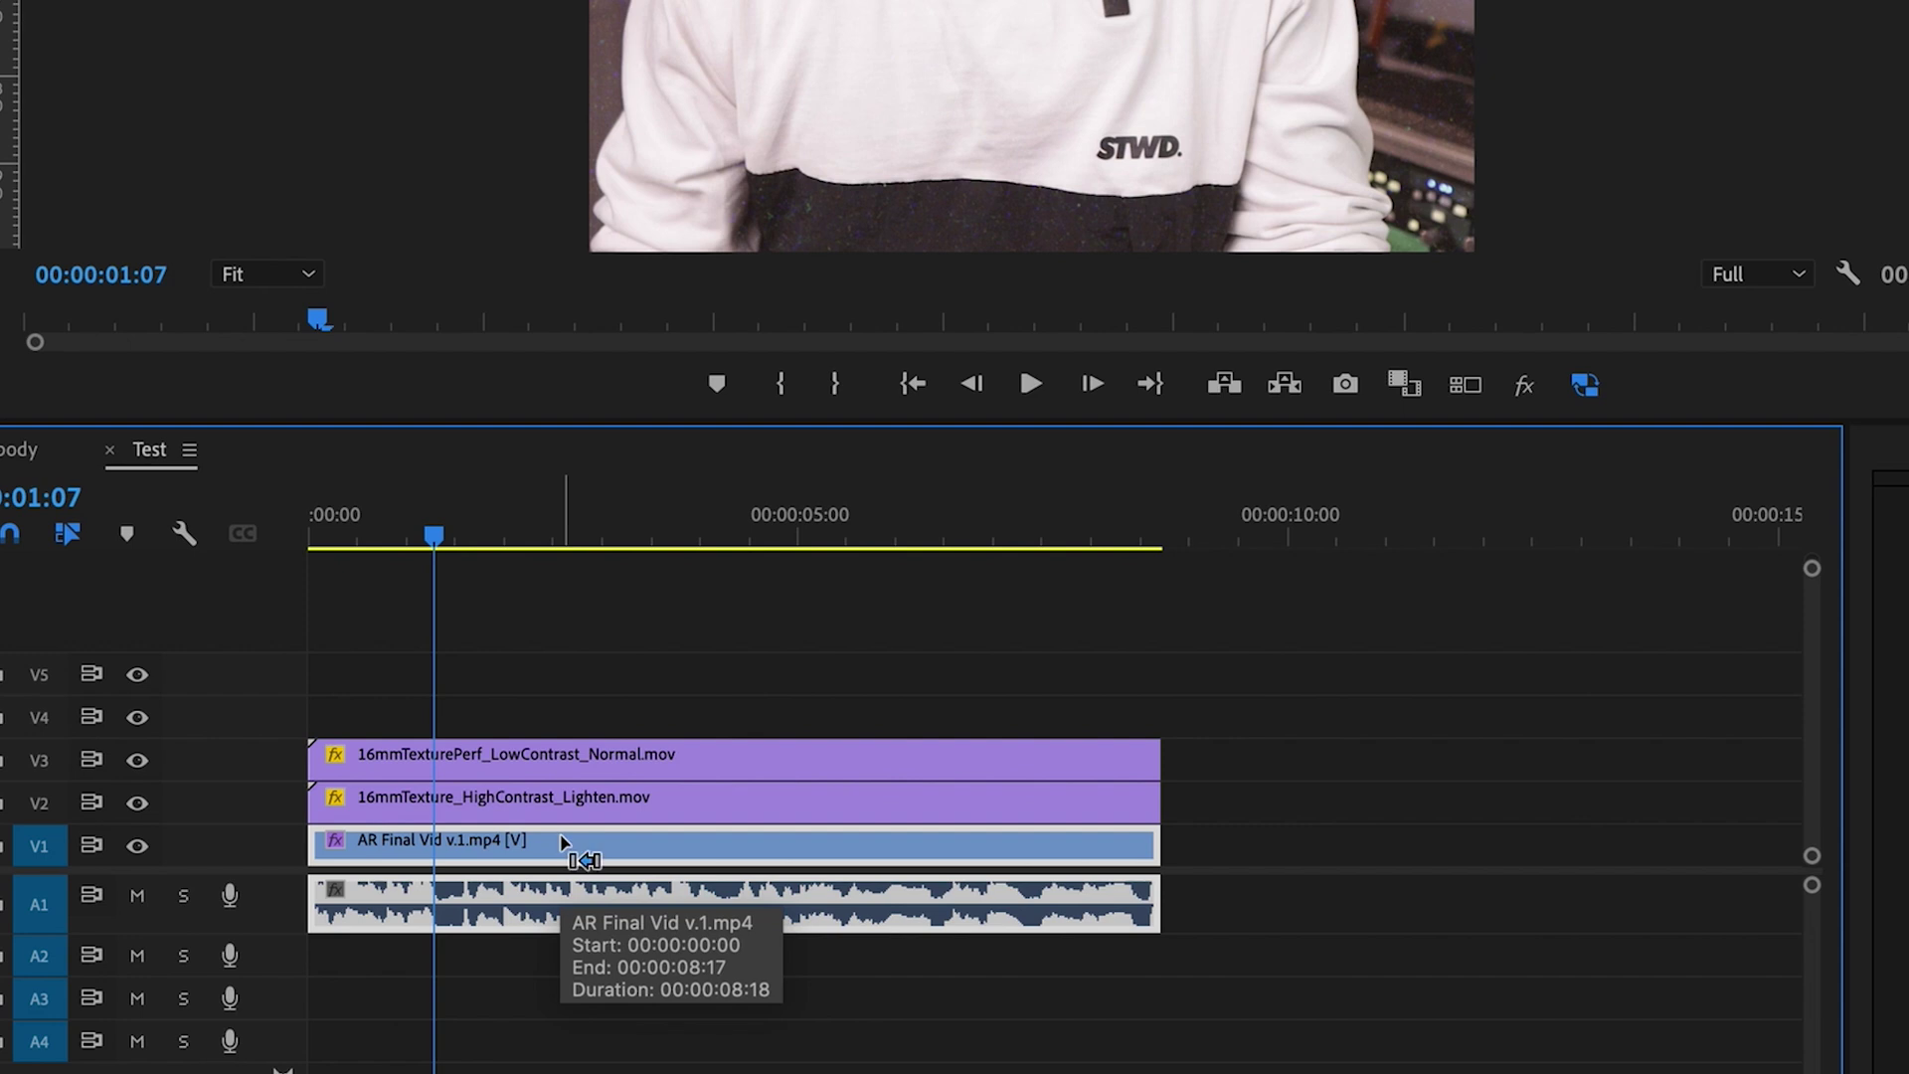
{"action": "key", "text": "alt+n"}
{"action": "type", "text": "Test nest"}
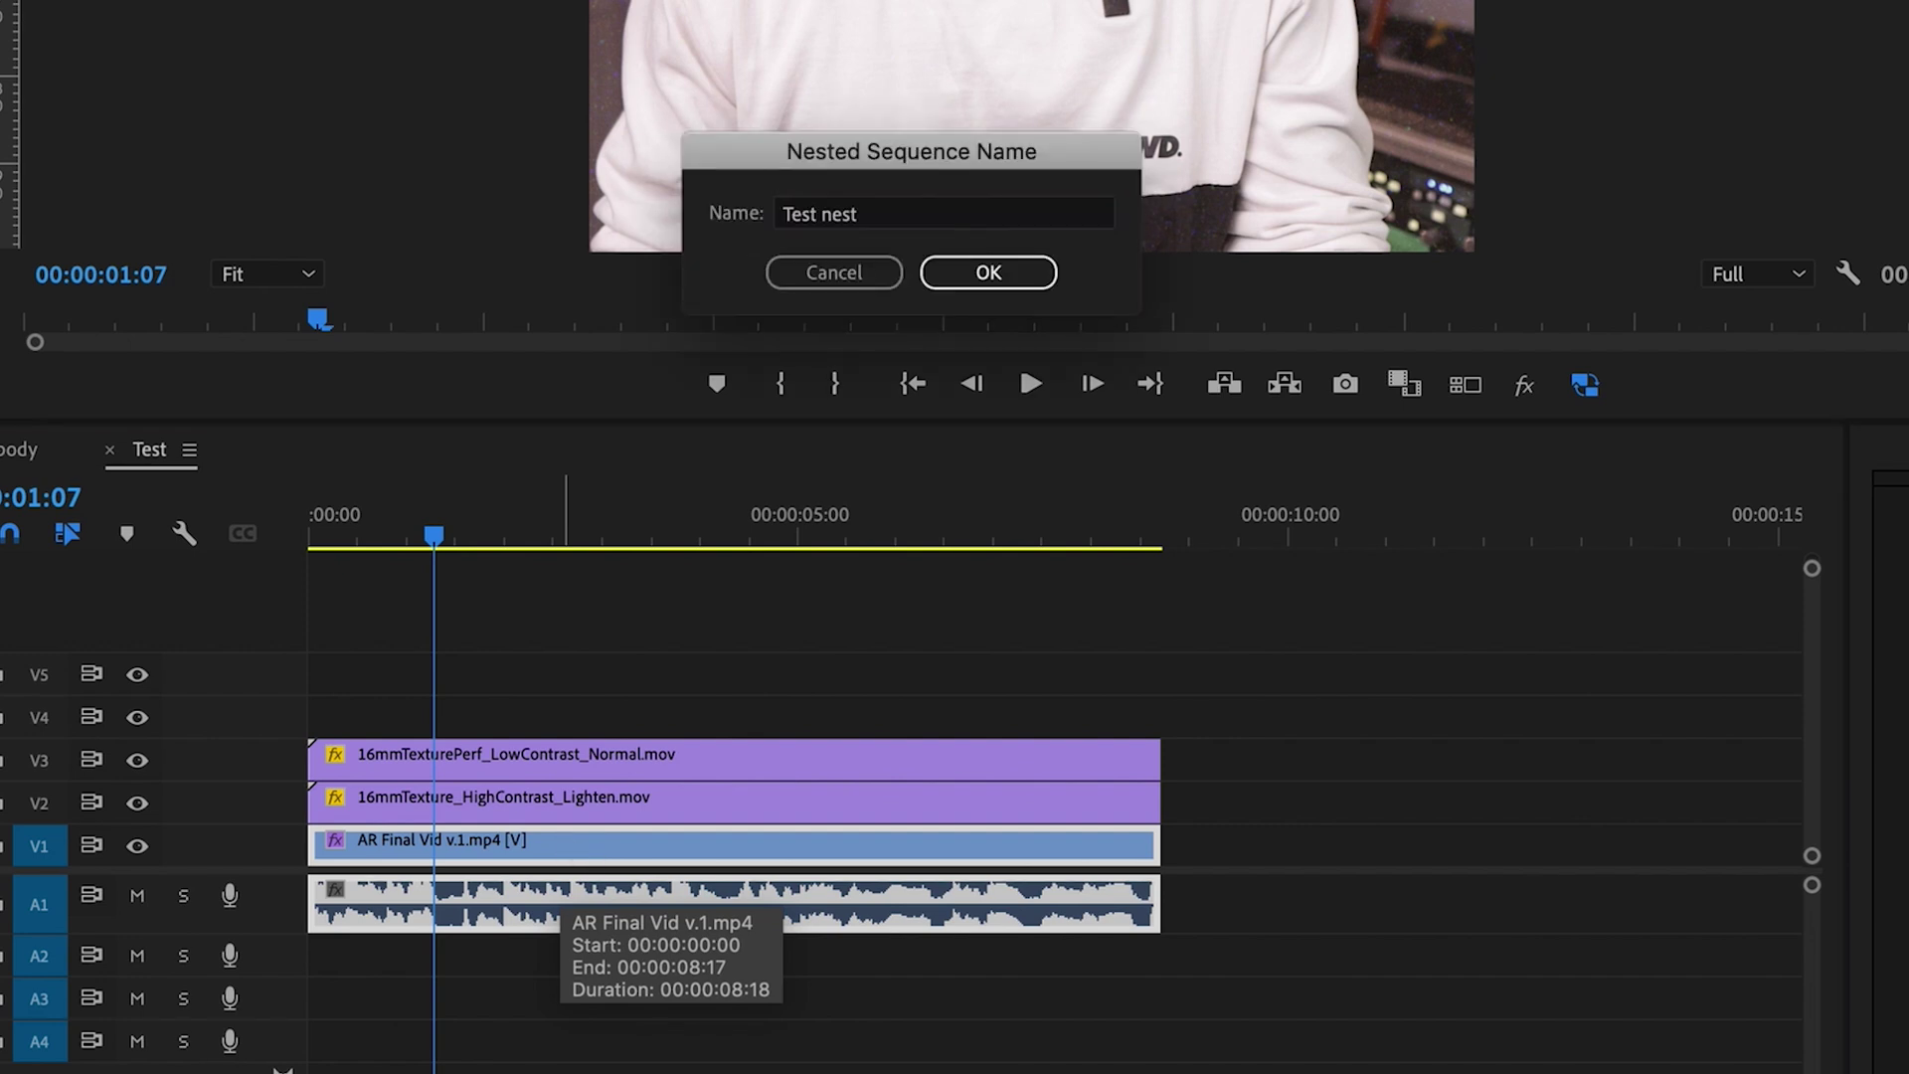
{"action": "key", "text": "Return"}
{"action": "left_click_drag", "start_coordinate": [600, 839], "coordinate": [615, 803]}
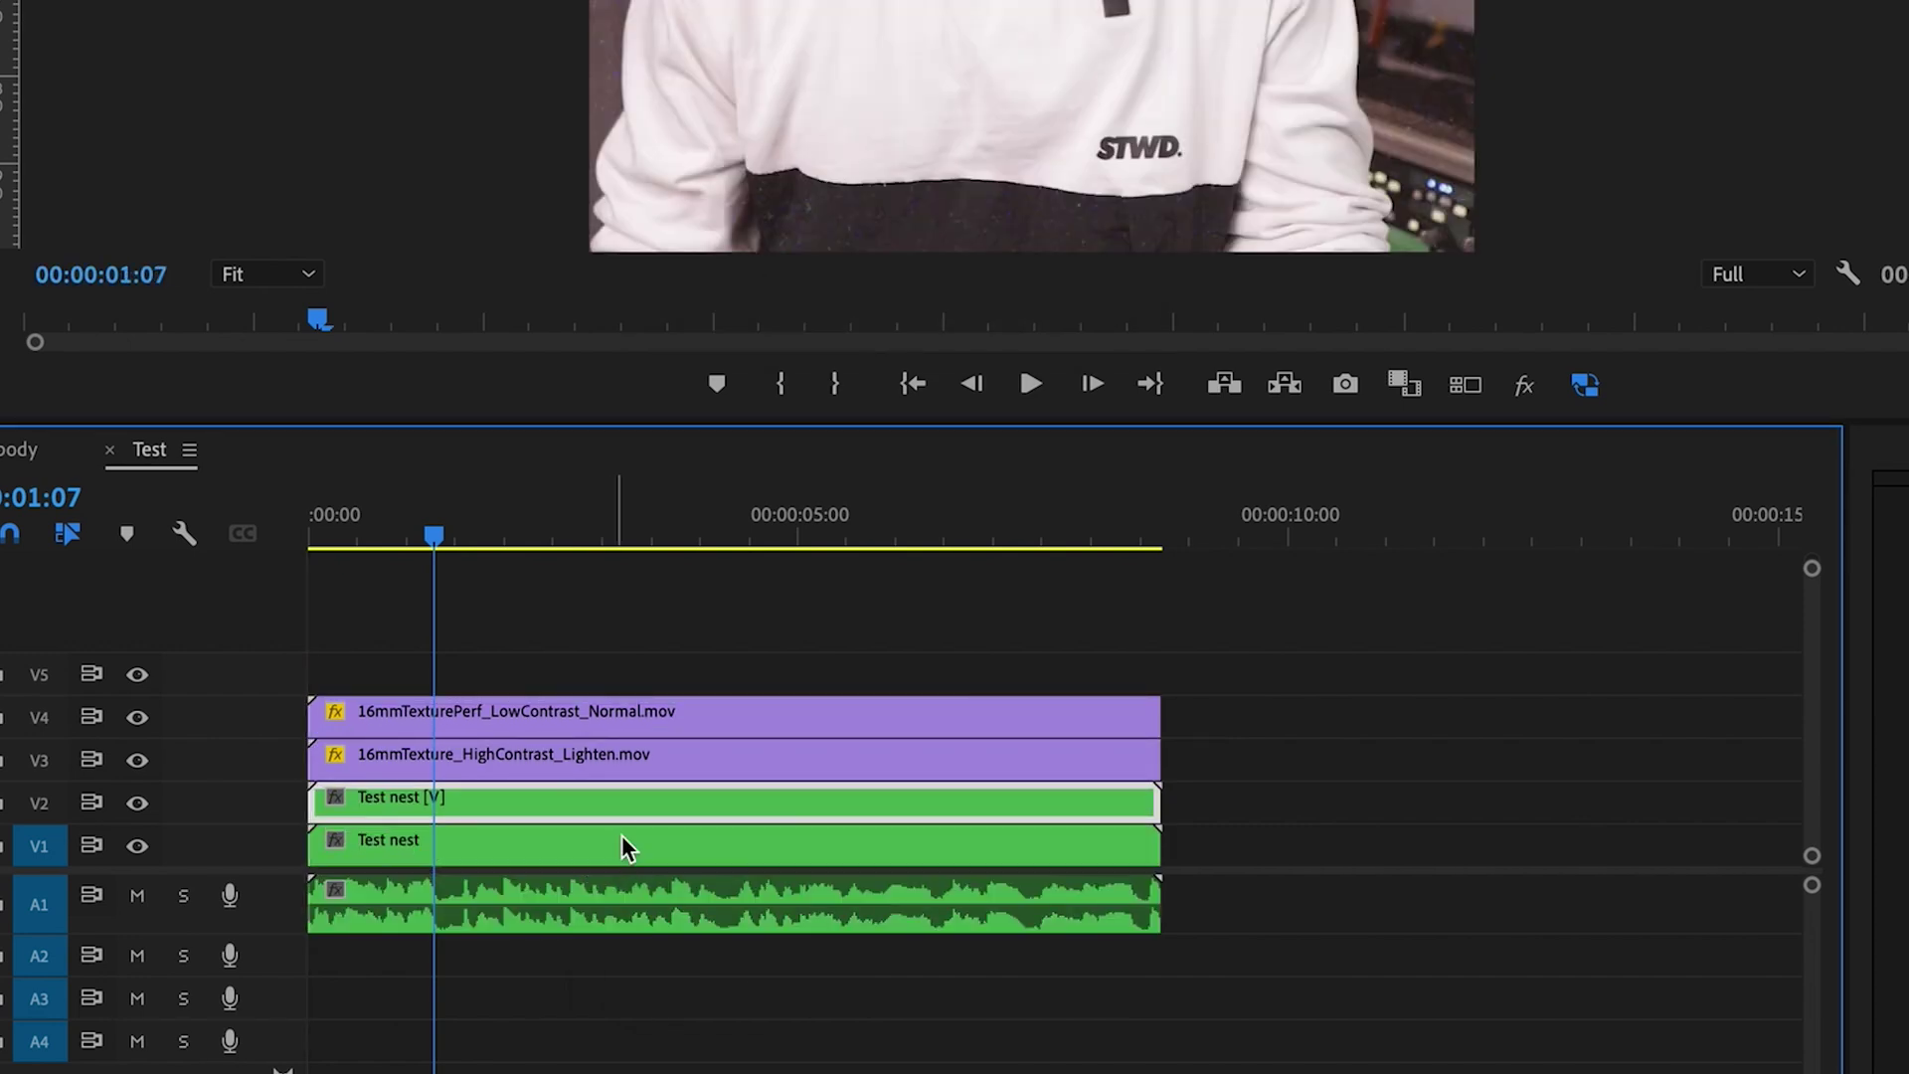
{"action": "left_click", "coordinate": [585, 858]}
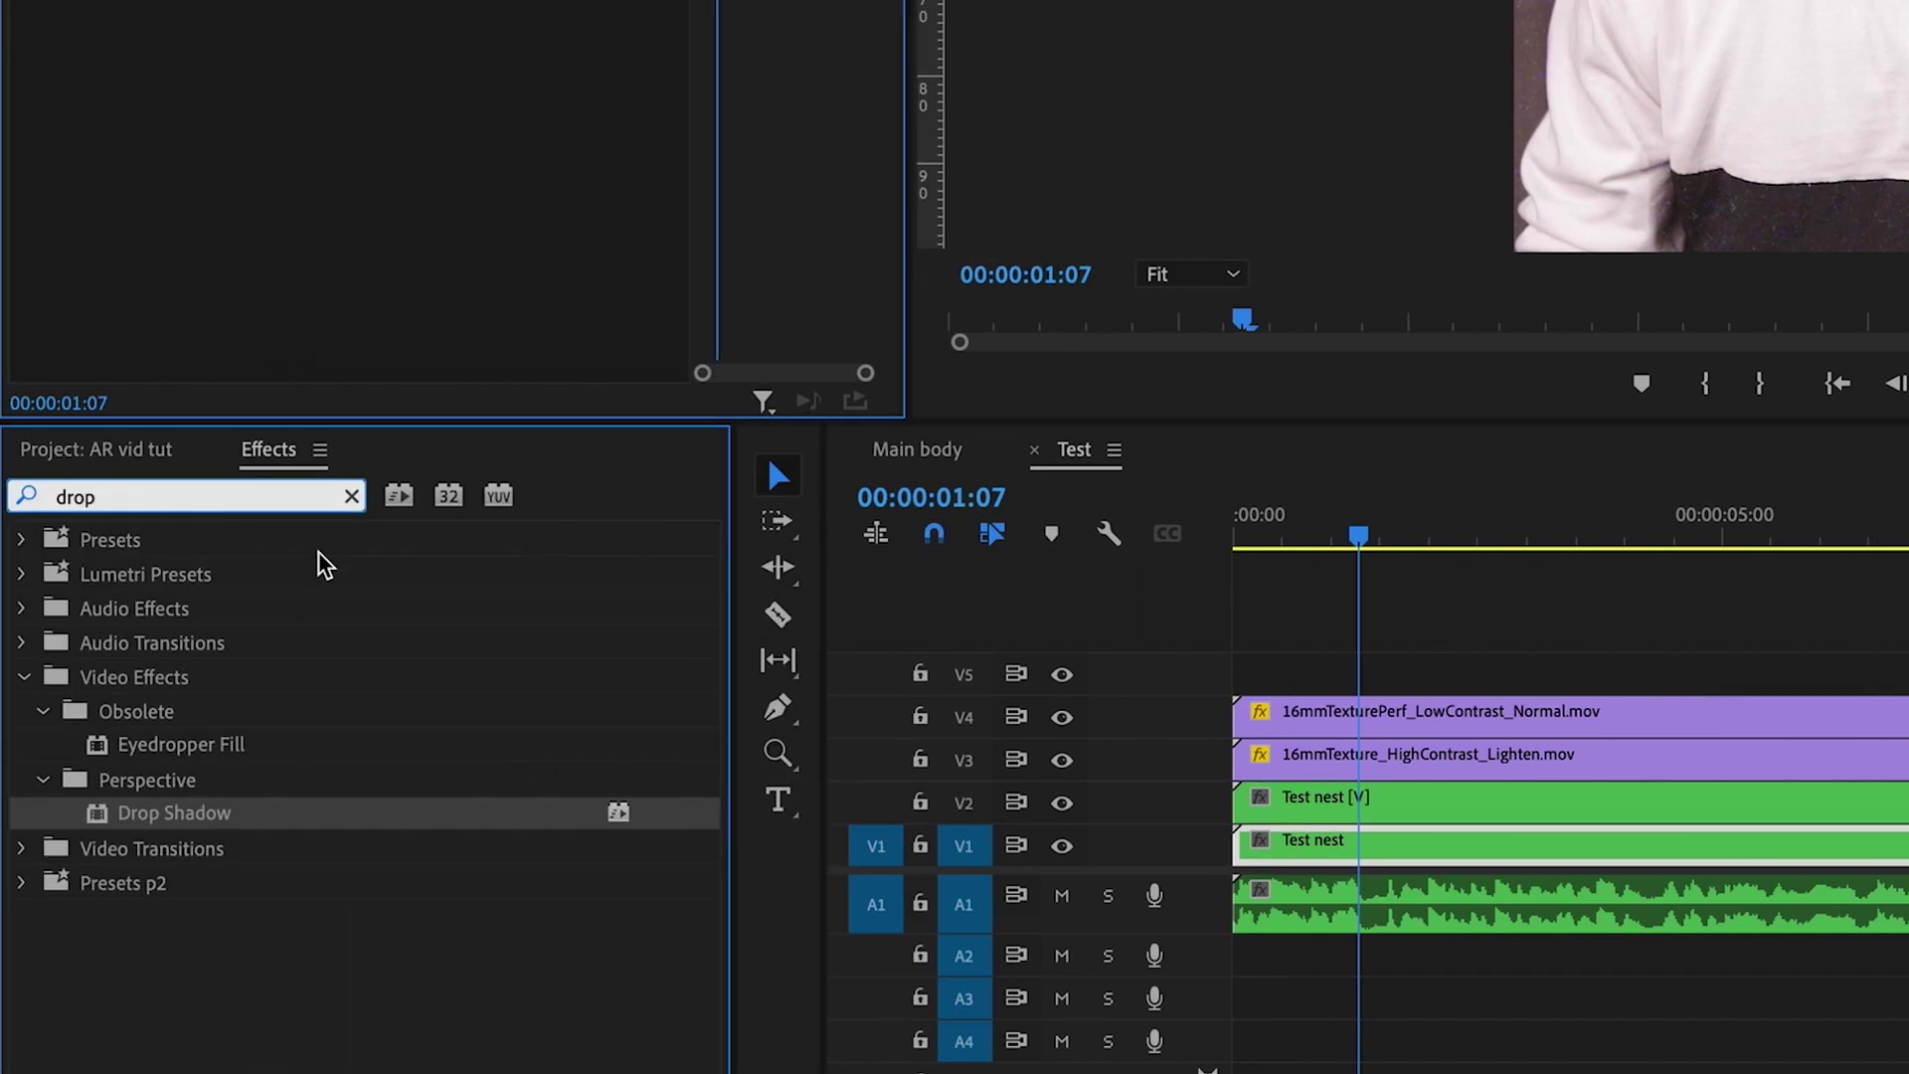
Give the V1 Test nest a cyan 00D7F8 Drop Shadow, Shadow Only, with Distance 0
{"action": "left_click_drag", "start_coordinate": [192, 808], "coordinate": [1379, 857]}
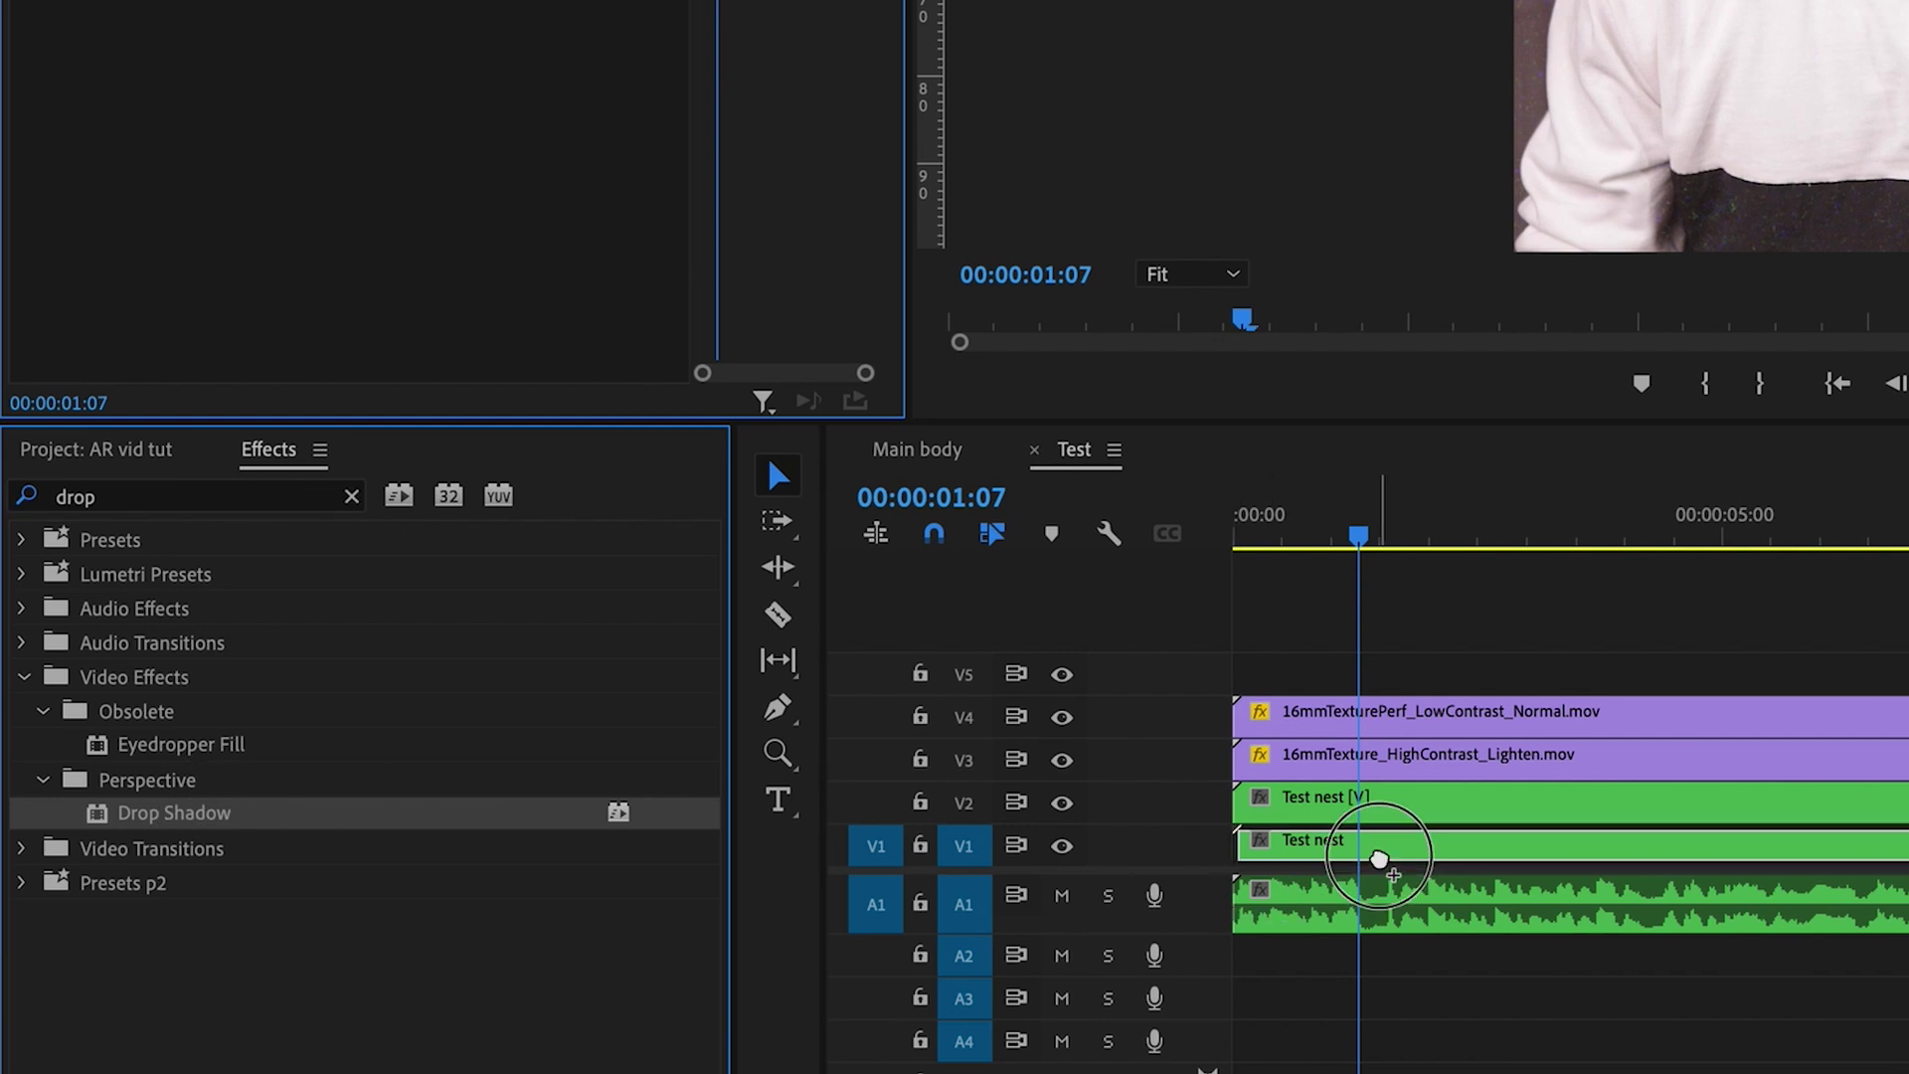
{"action": "left_click_drag", "start_coordinate": [1379, 857], "coordinate": [1380, 857]}
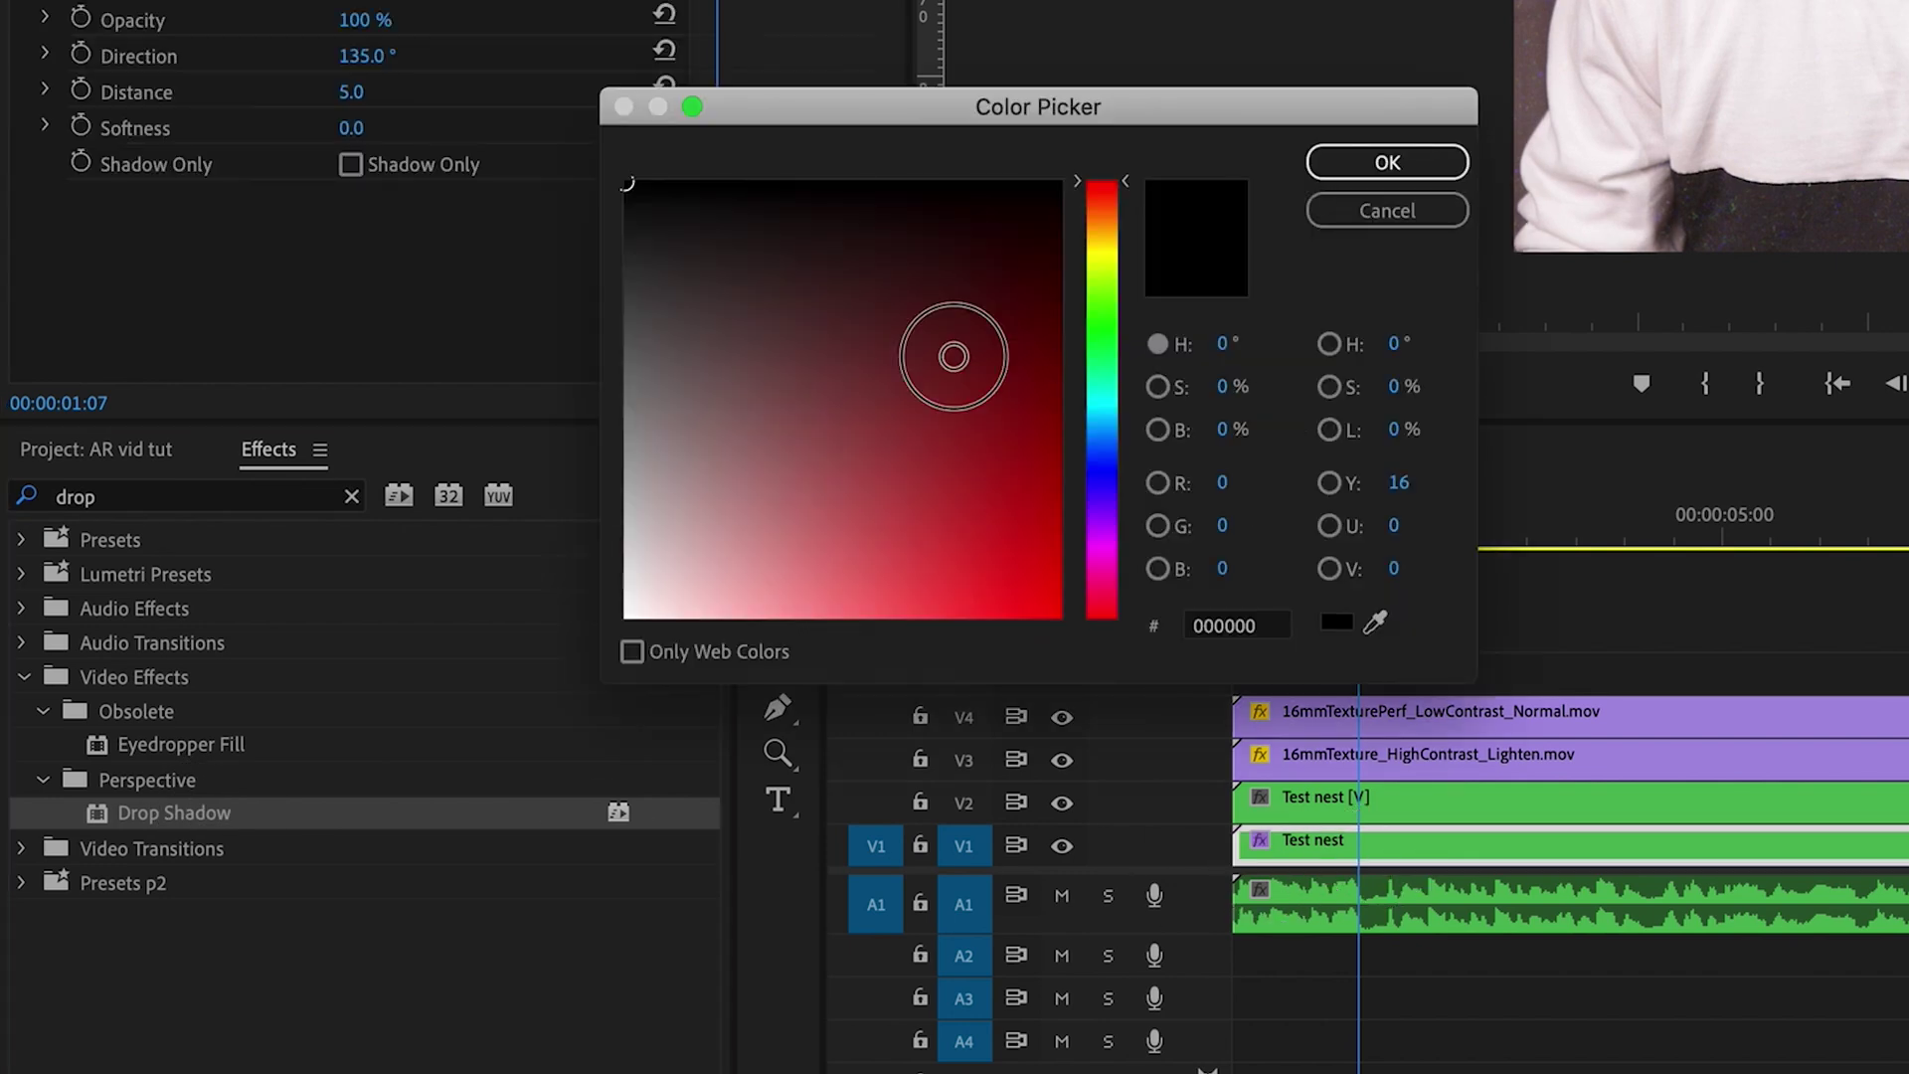
{"action": "left_click", "coordinate": [1059, 608]}
{"action": "left_click_drag", "start_coordinate": [1102, 430], "coordinate": [1106, 408]}
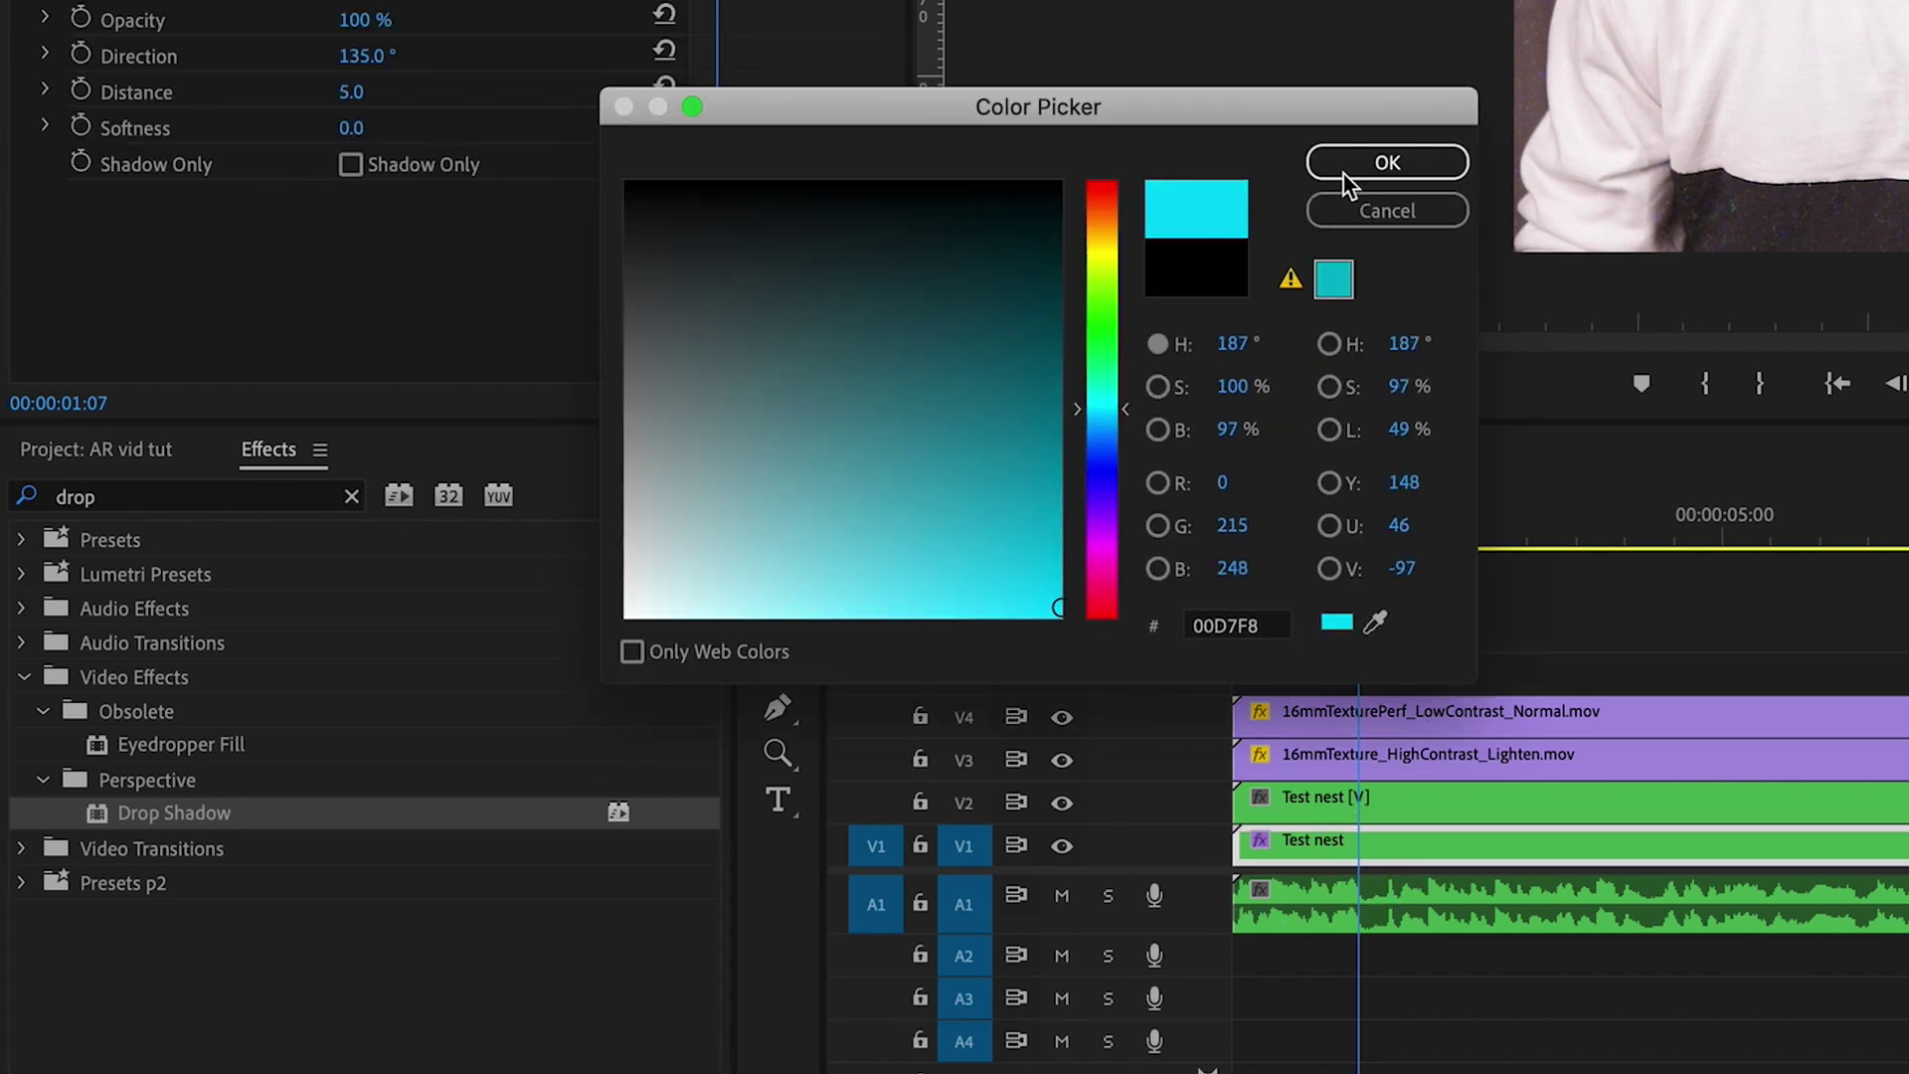
{"action": "left_click", "coordinate": [1345, 175]}
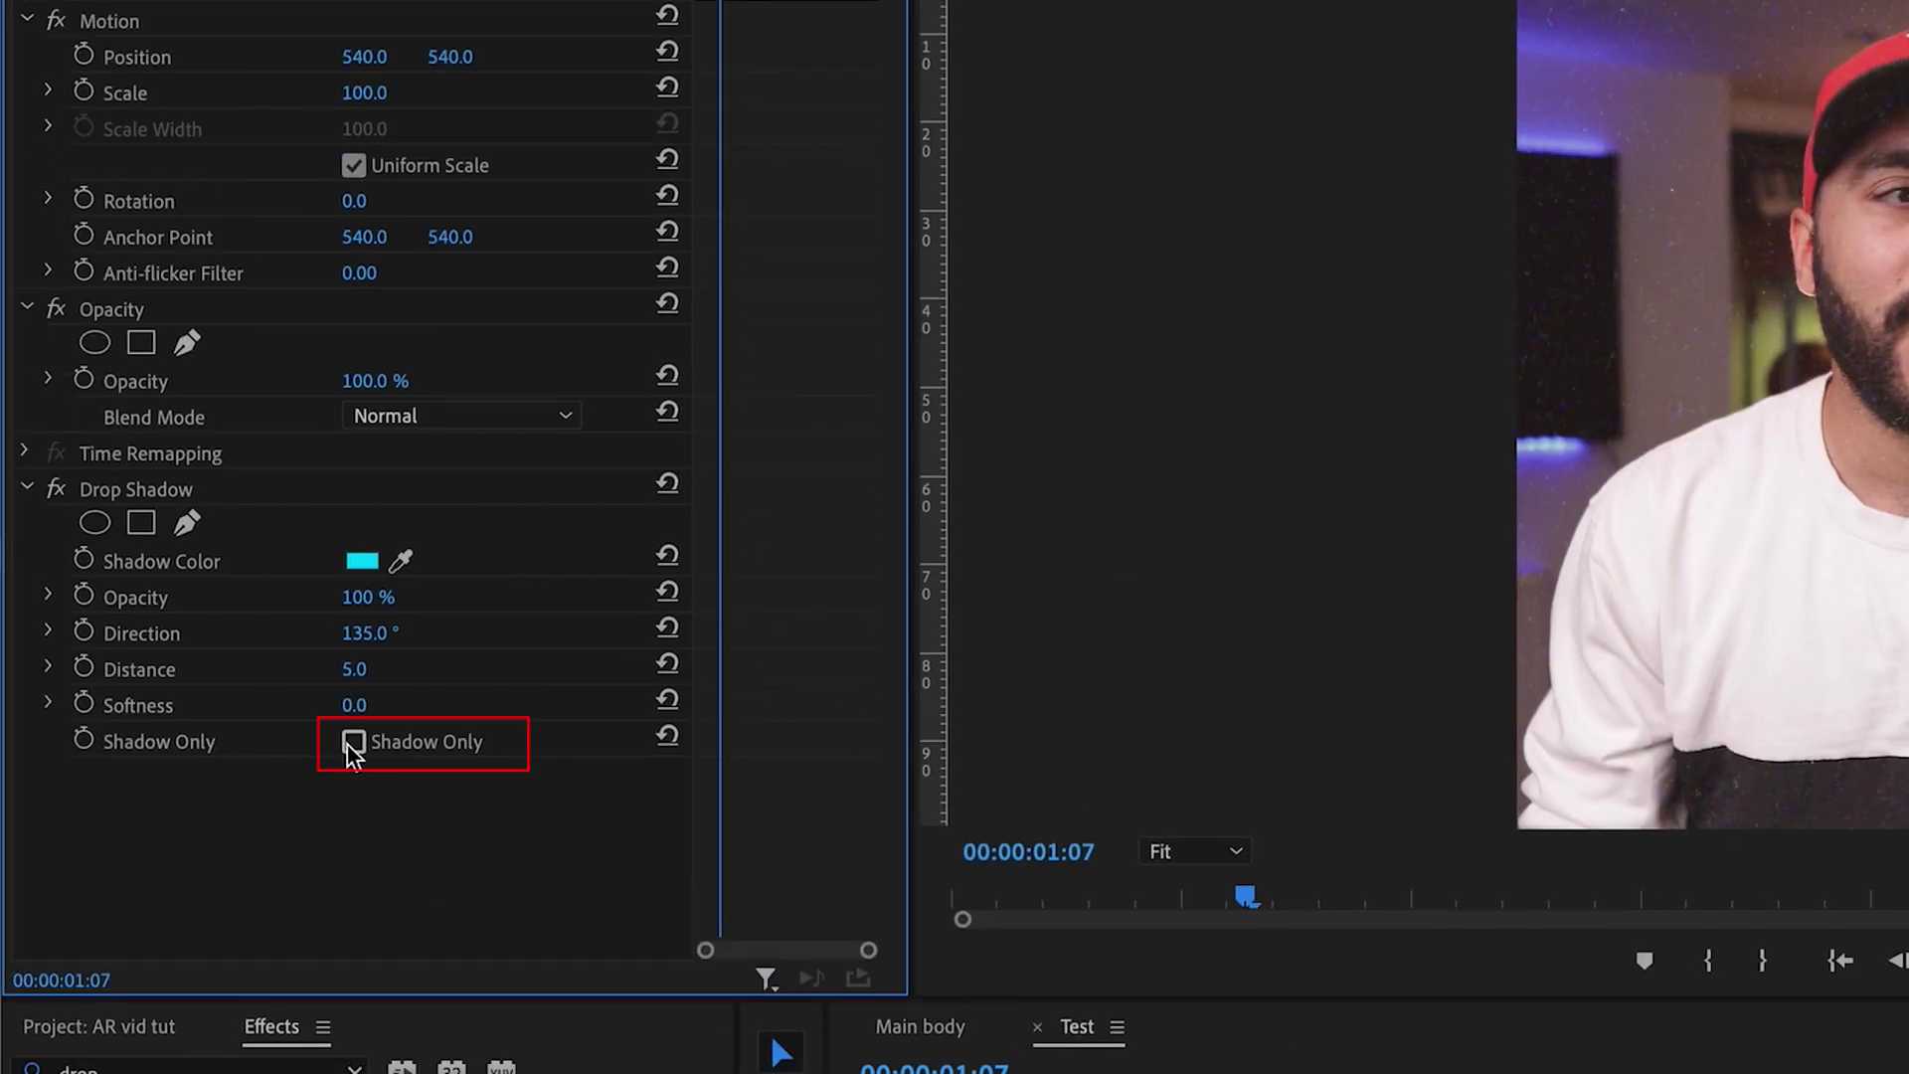
{"action": "left_click", "coordinate": [353, 743]}
{"action": "left_click_drag", "start_coordinate": [362, 669], "coordinate": [338, 669]}
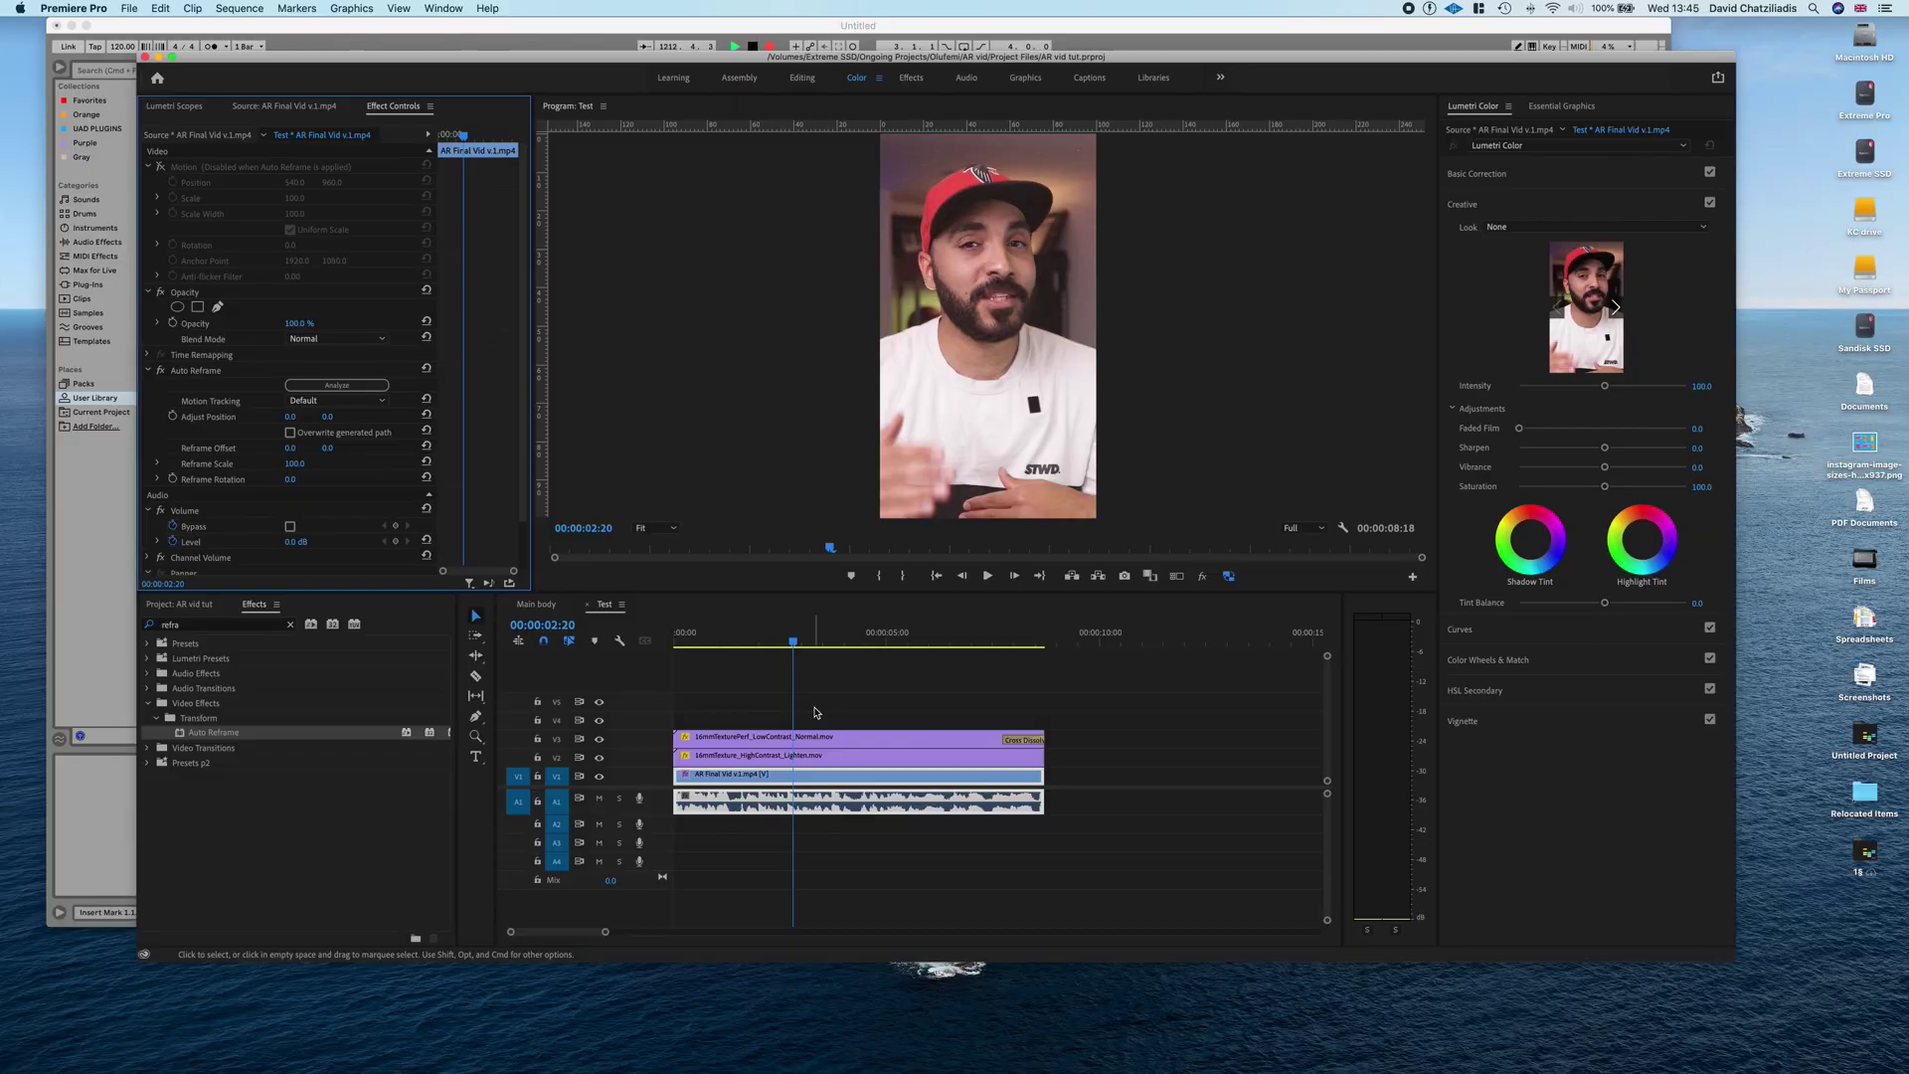
Transcribe the Test sequence's speech and generate Subtitle Default captions from the English transcript
{"action": "left_click", "coordinate": [815, 712]}
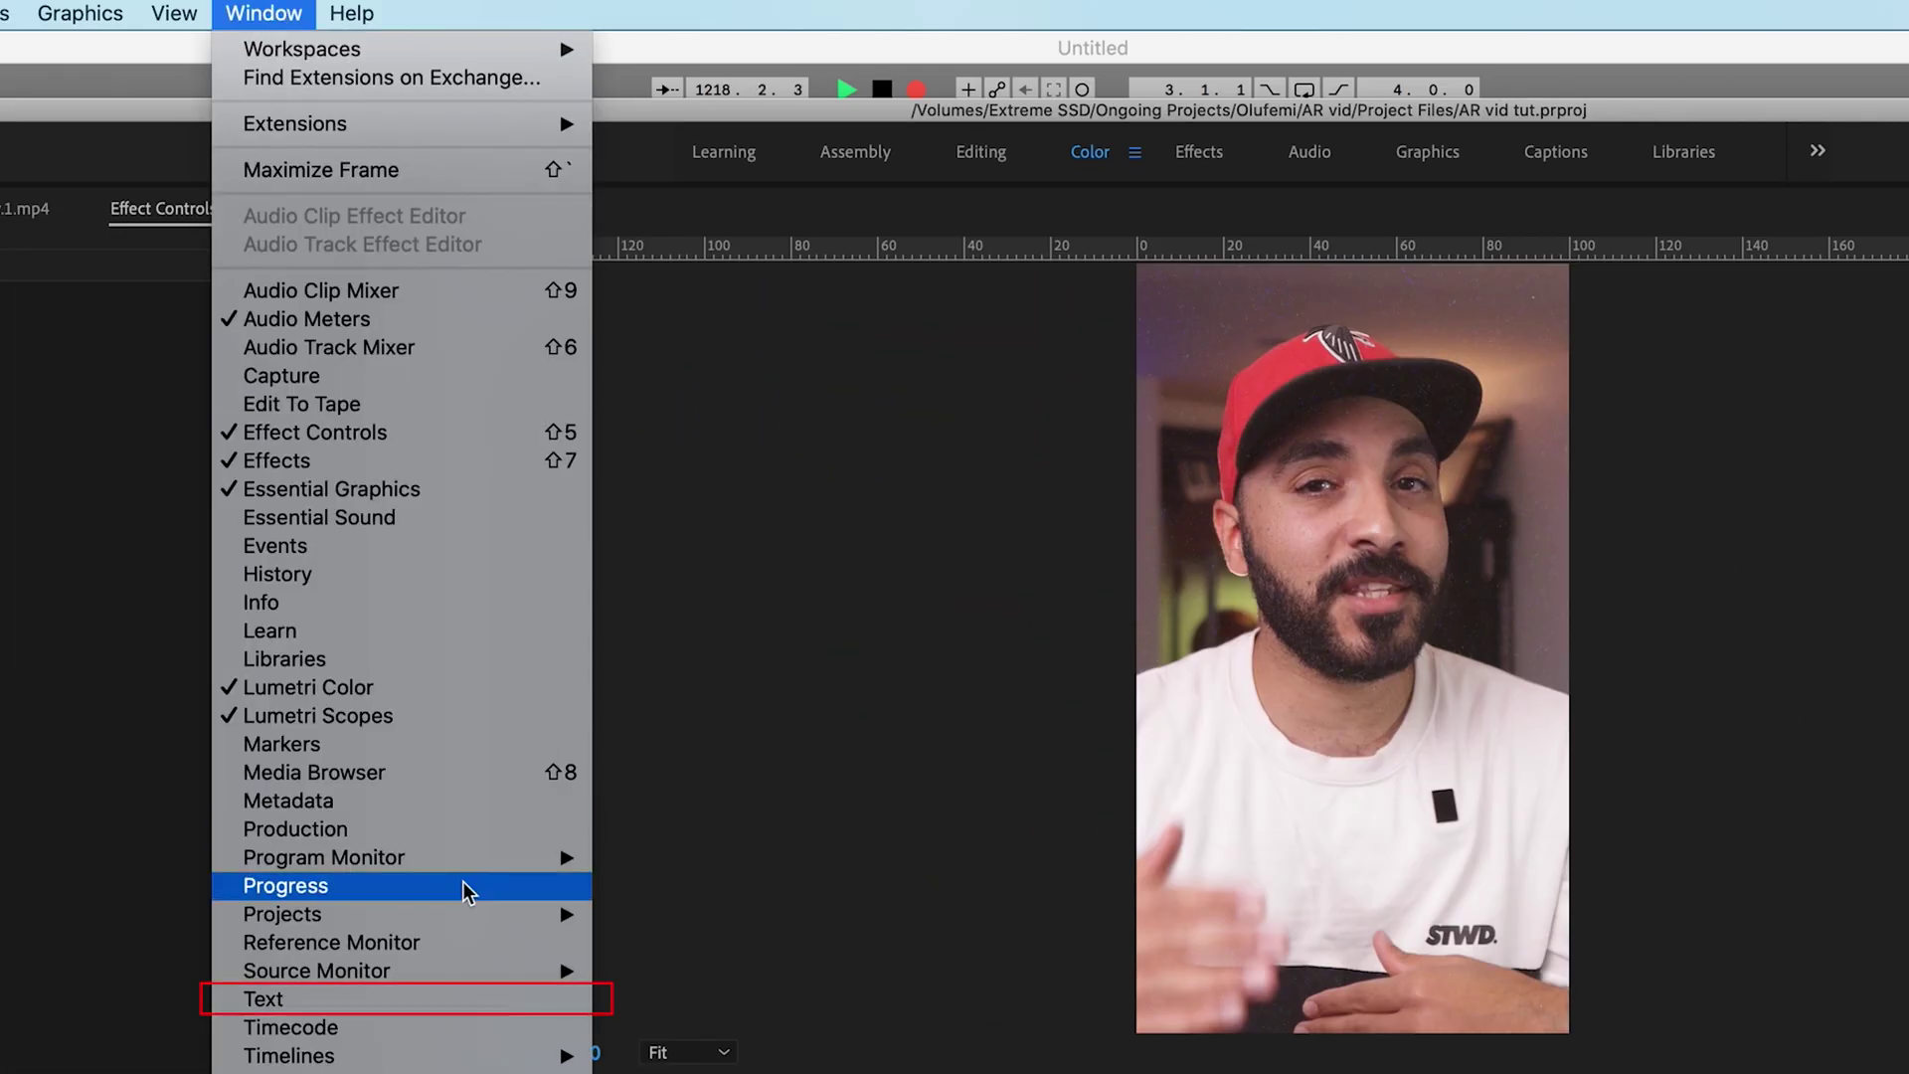
{"action": "left_click", "coordinate": [435, 998]}
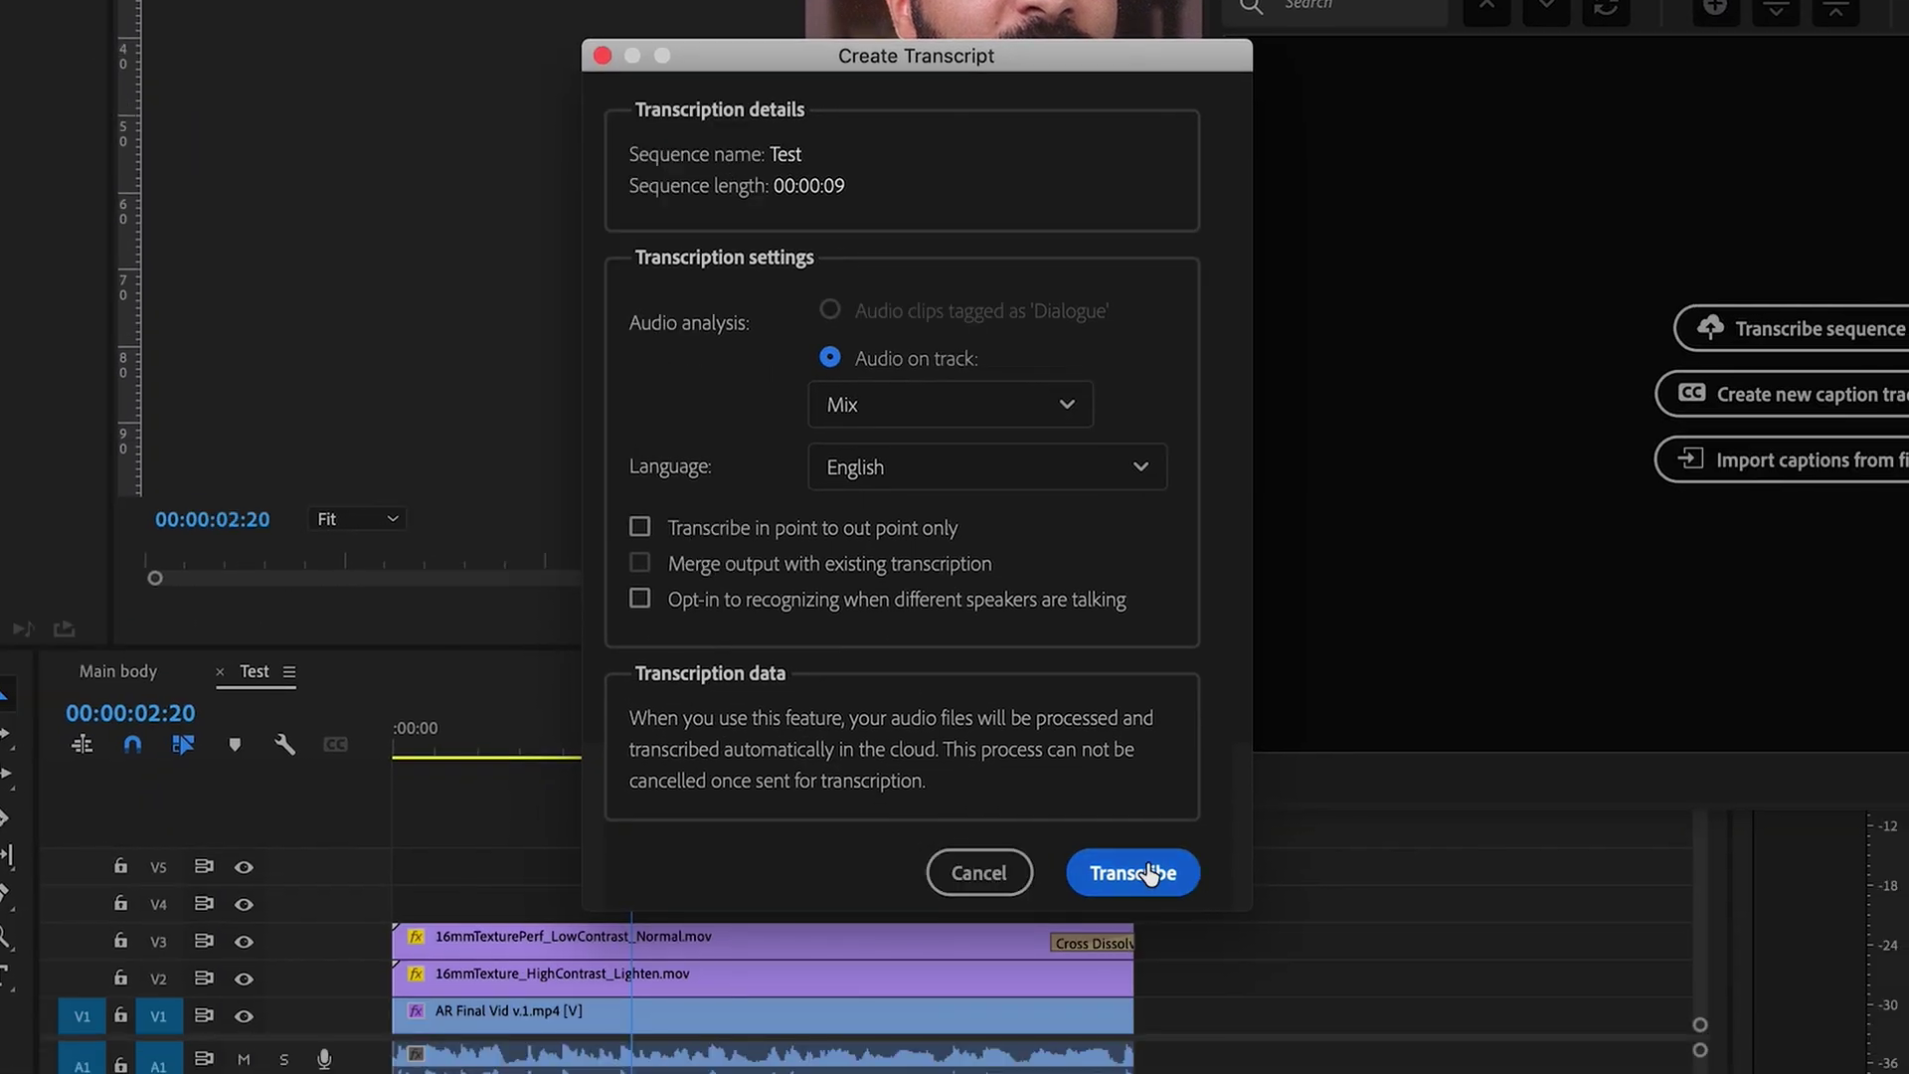
{"action": "left_click", "coordinate": [1150, 874]}
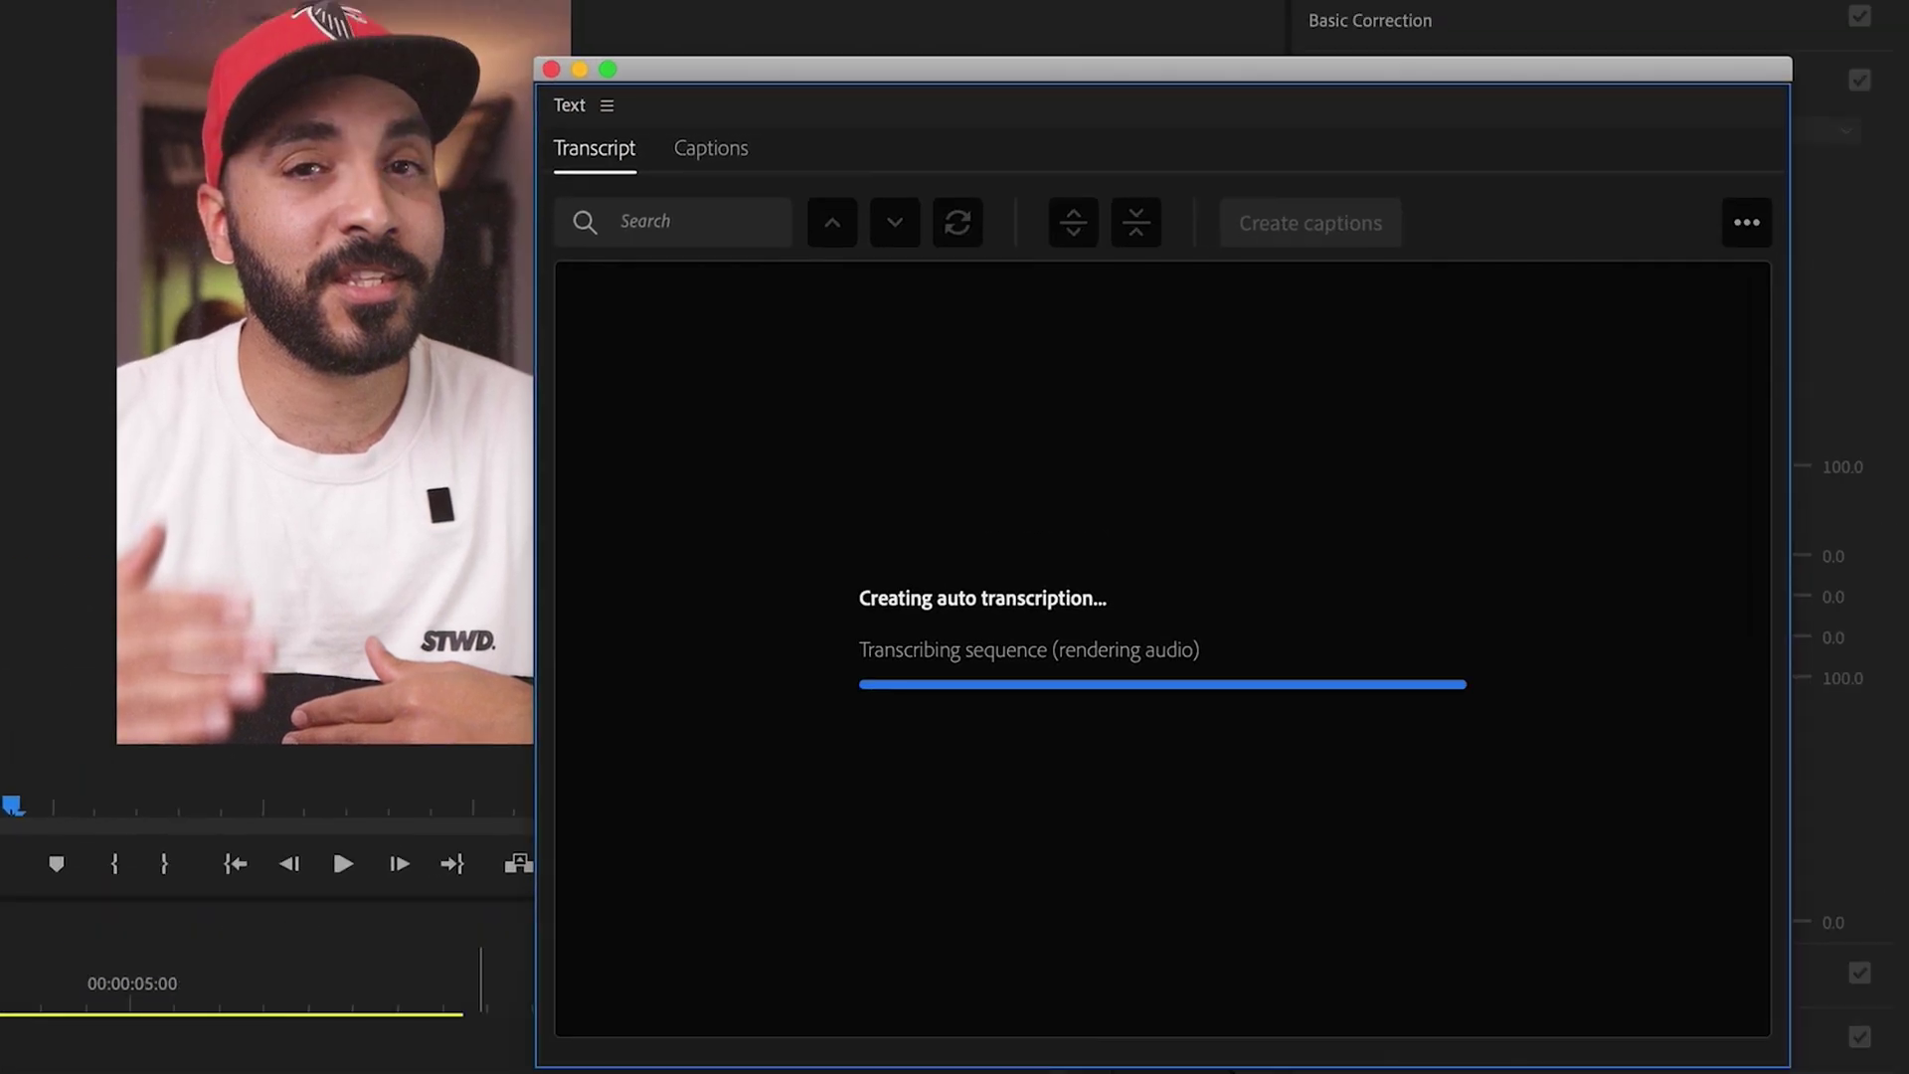
{"action": "left_click", "coordinate": [714, 379]}
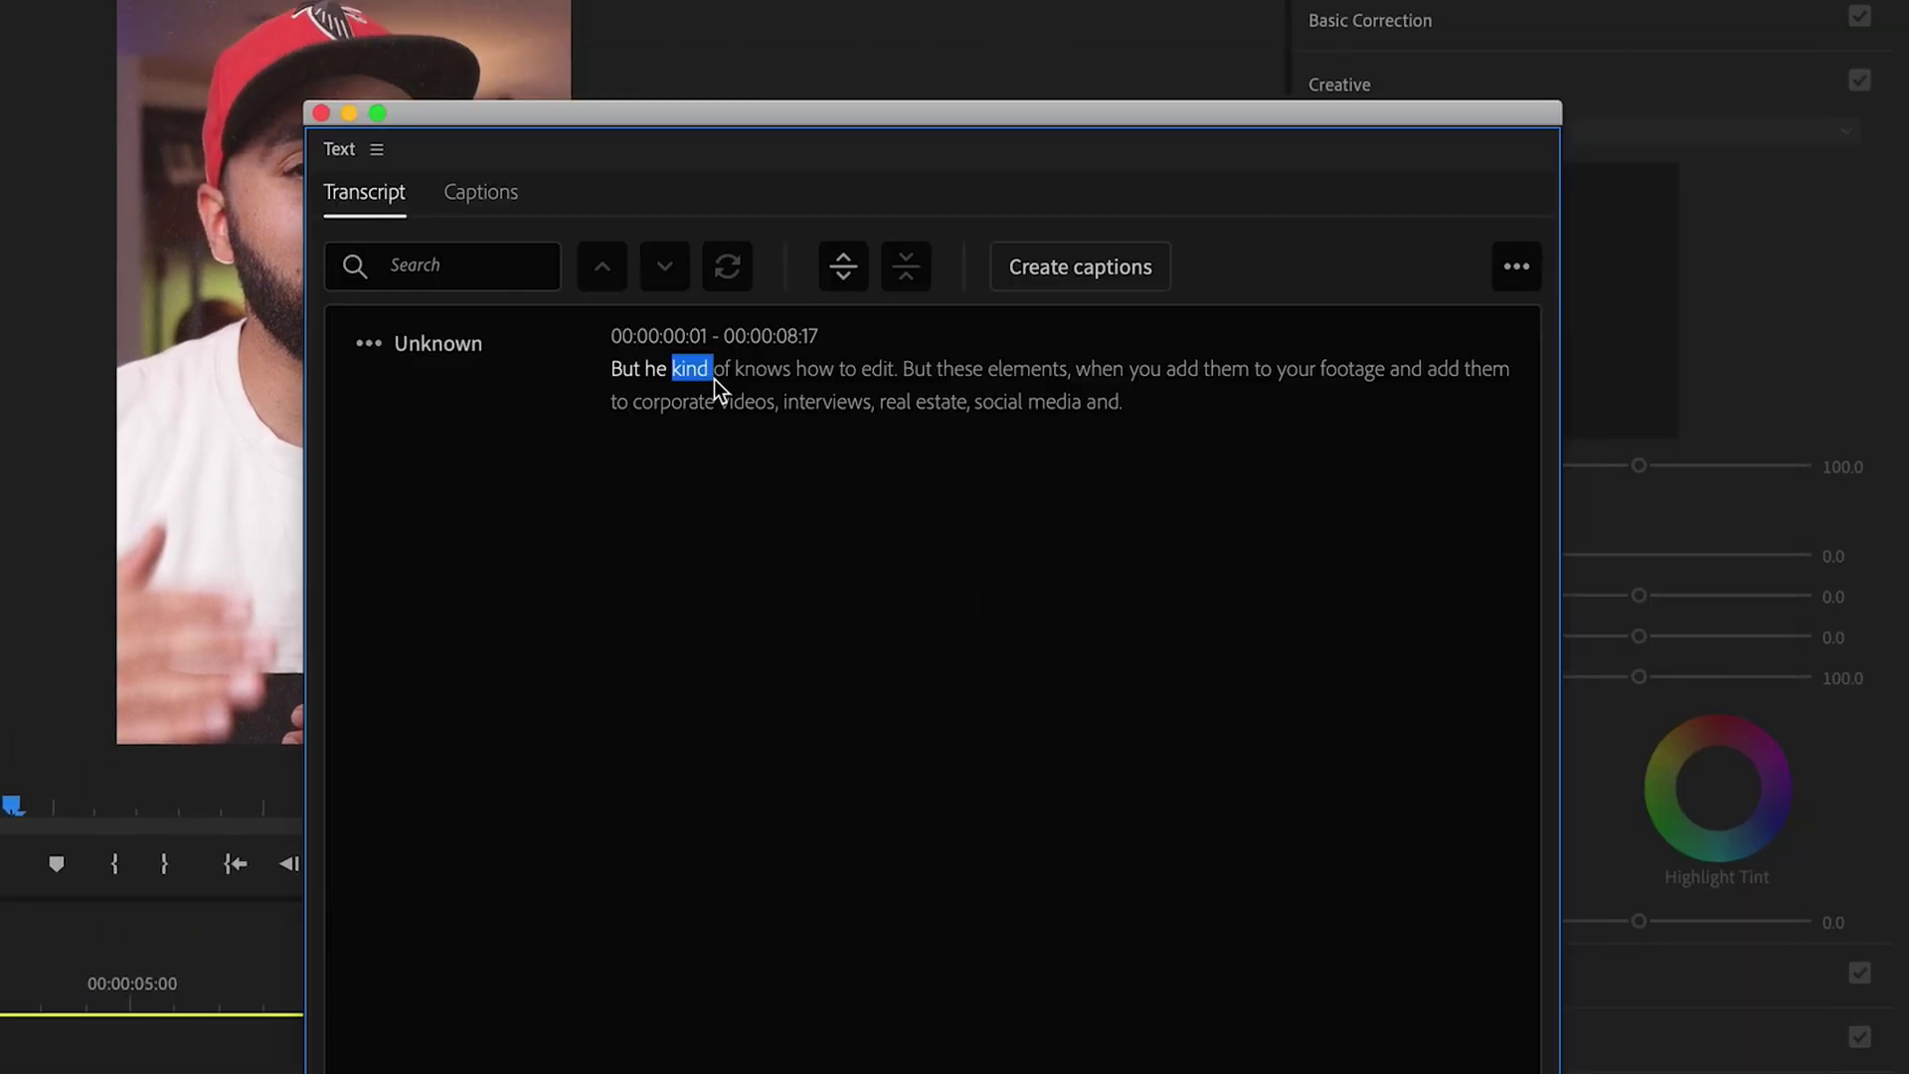
{"action": "left_click", "coordinate": [842, 369]}
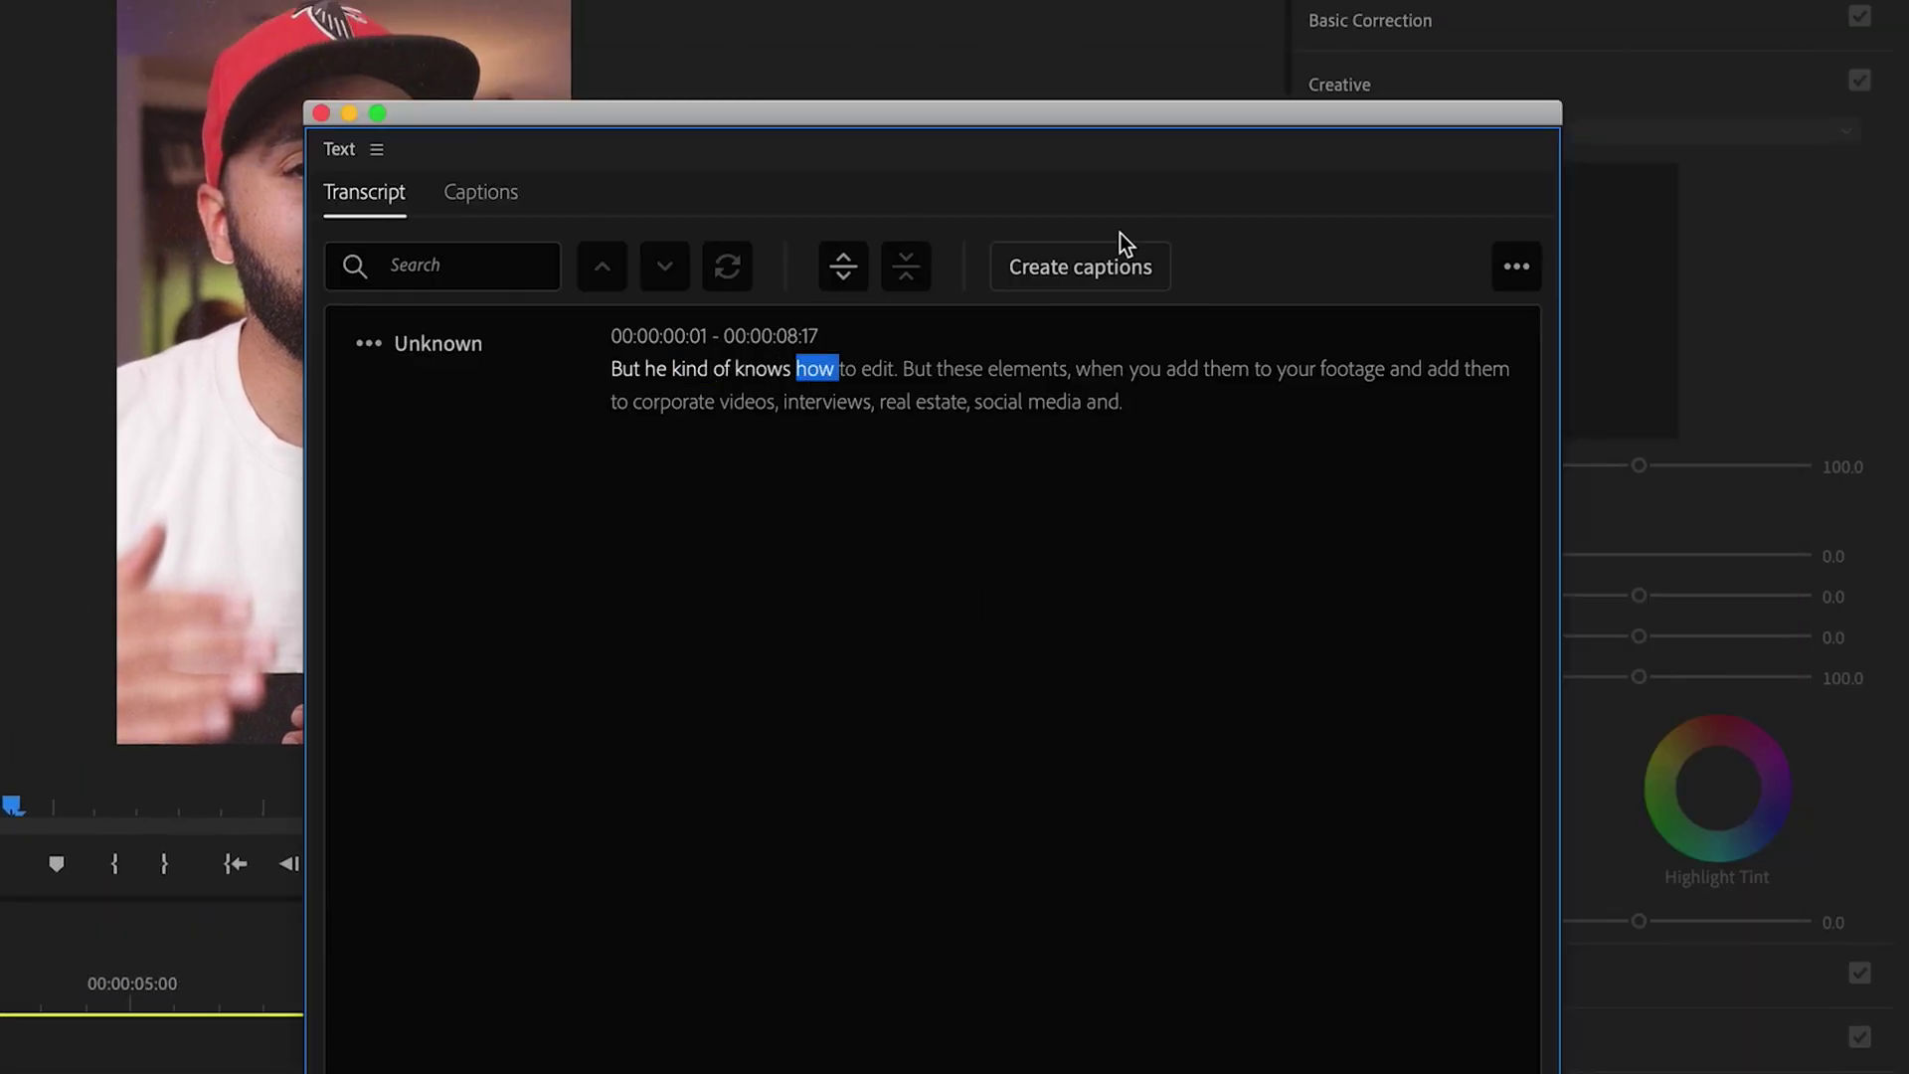
{"action": "left_click", "coordinate": [1104, 268]}
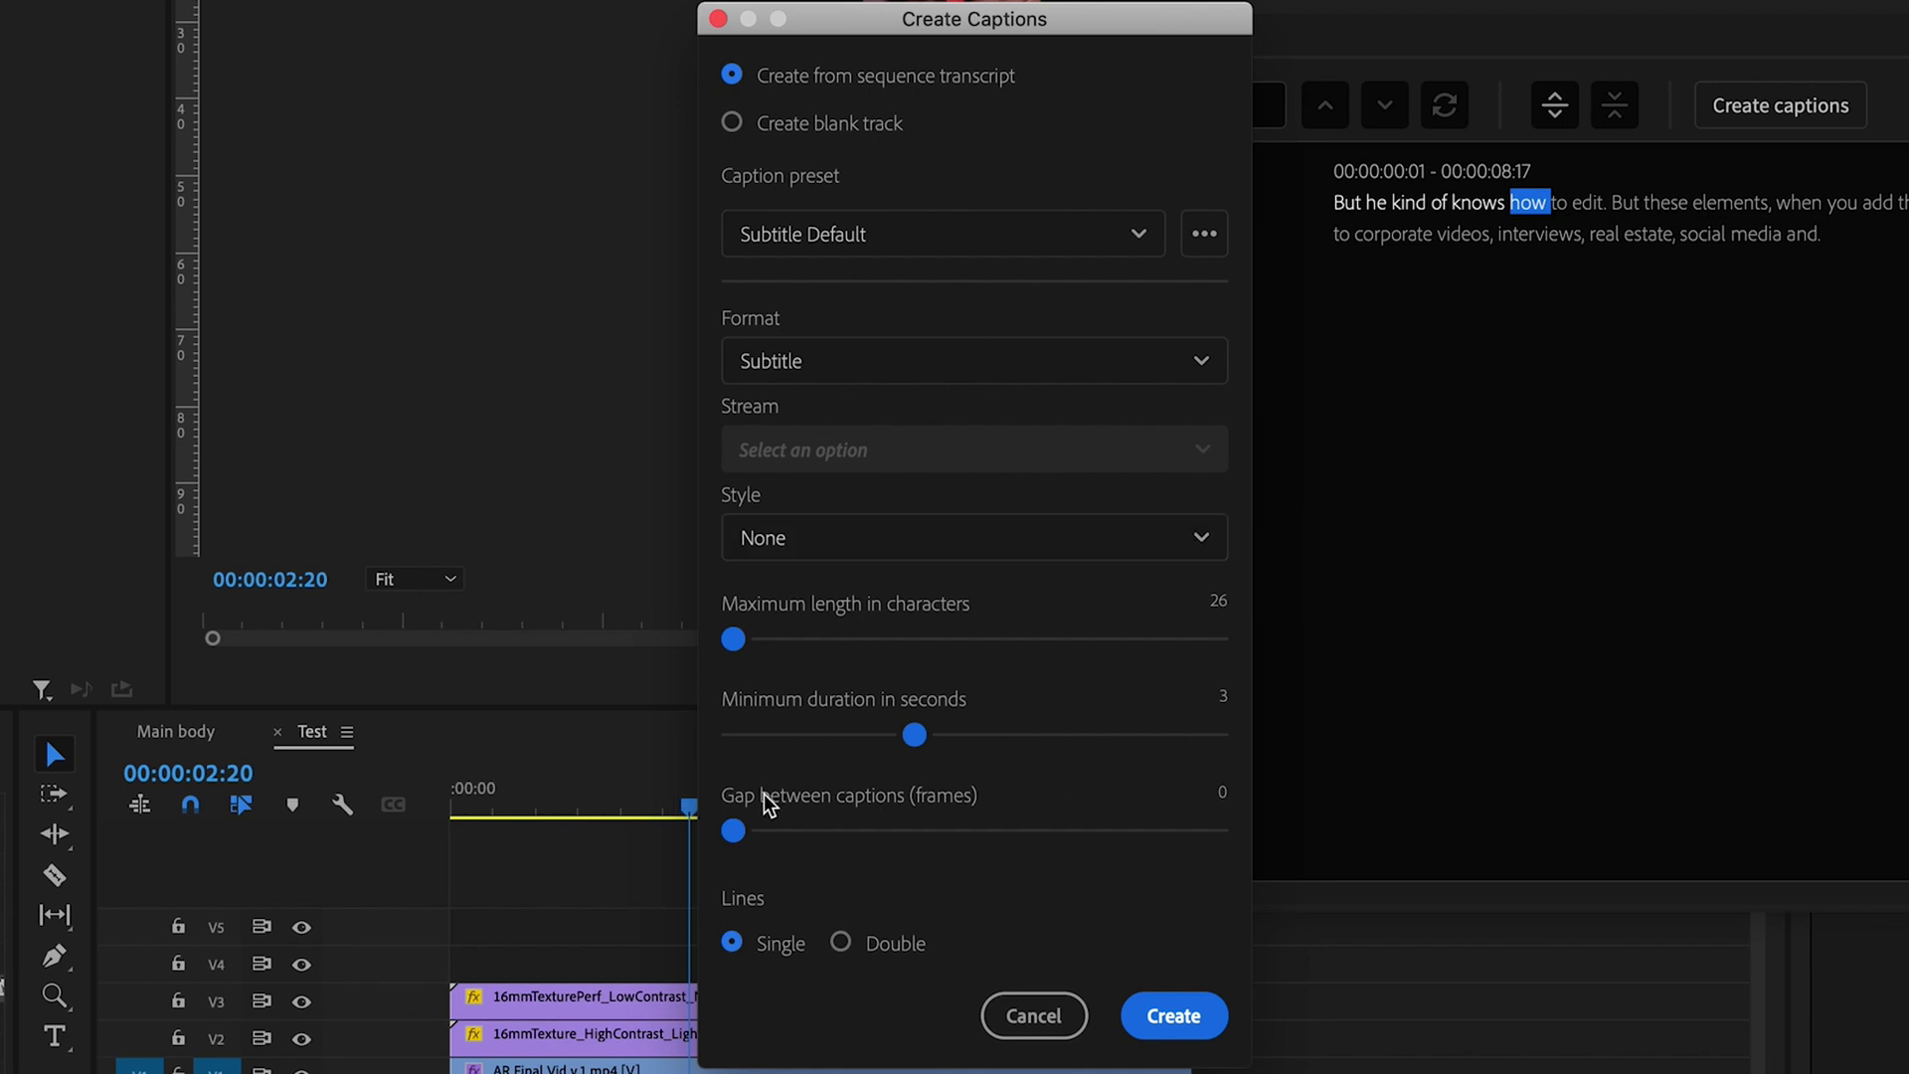
{"action": "left_click", "coordinate": [1225, 1015]}
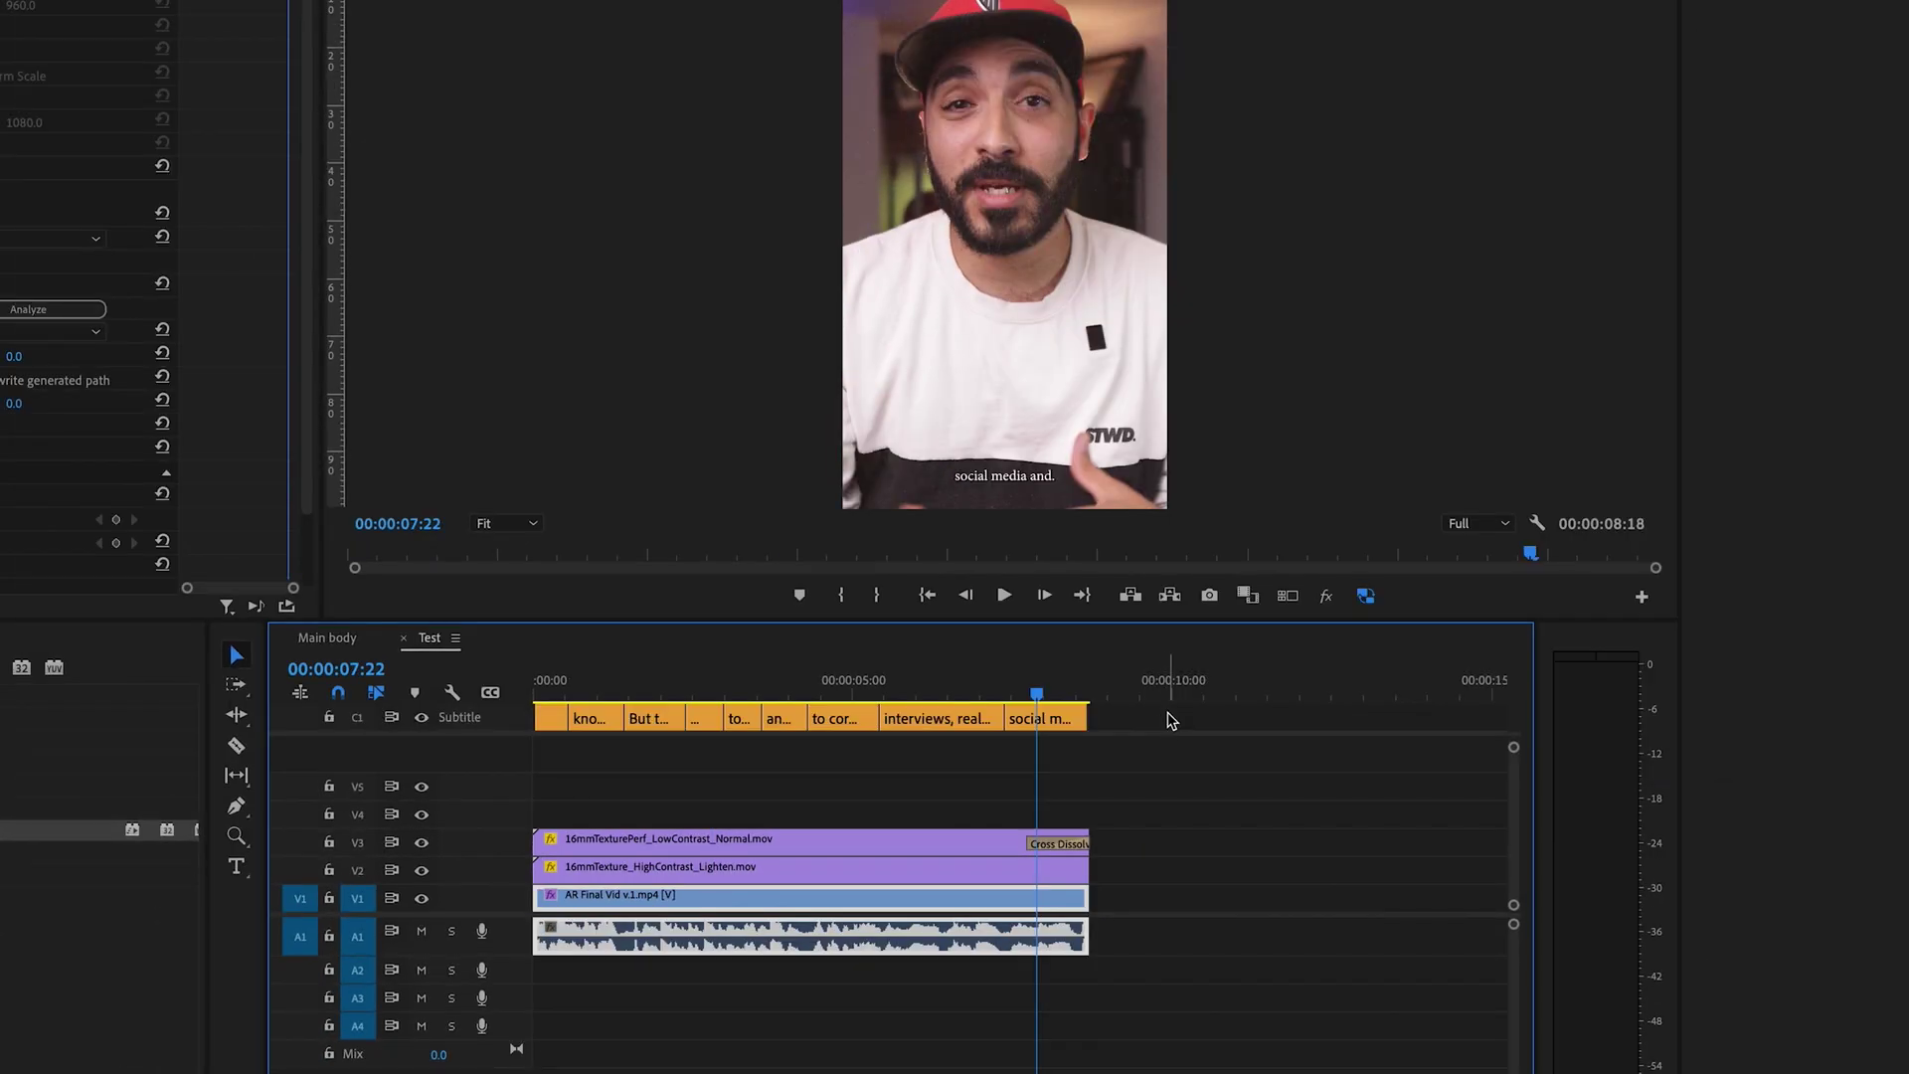
Select all captions and set them to Akzidenz-Grotesk Pro Super at size 79
{"action": "left_click_drag", "start_coordinate": [1164, 708], "coordinate": [537, 761]}
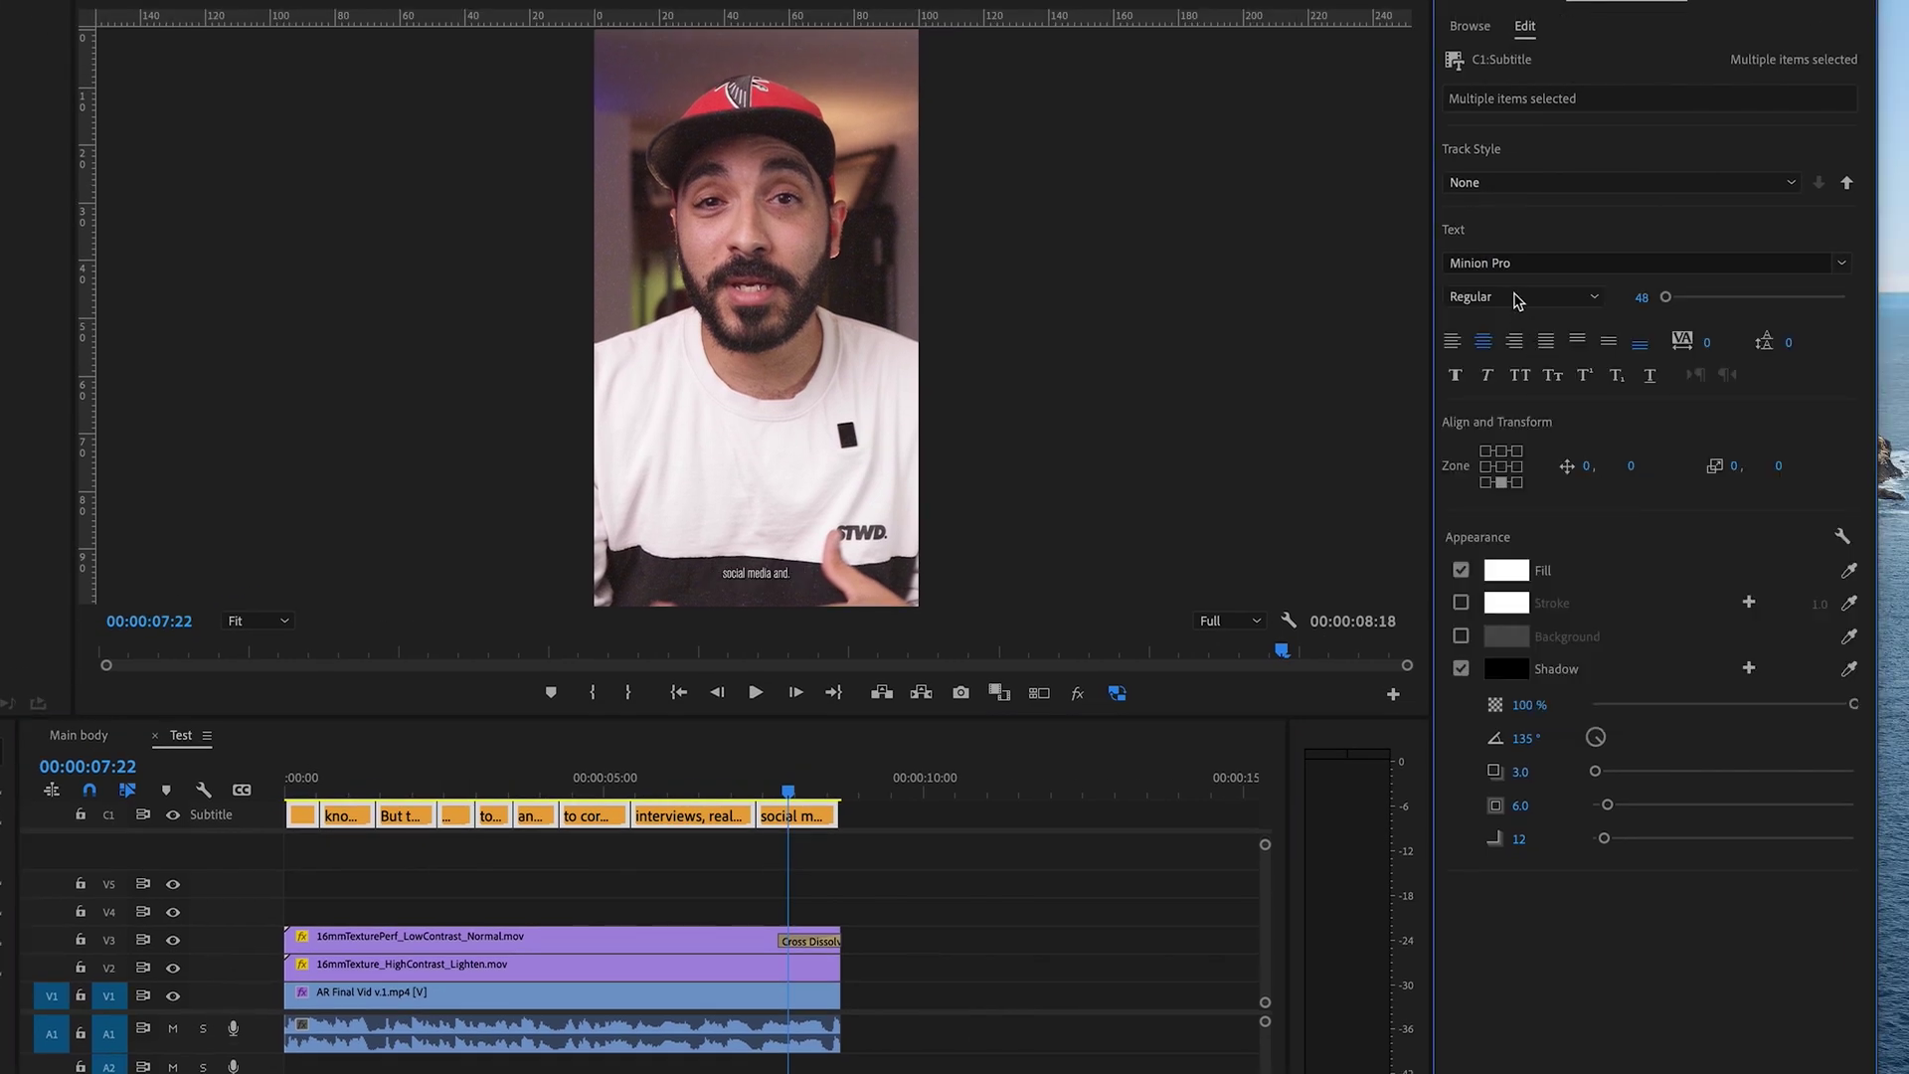
{"action": "left_click", "coordinate": [1768, 200]}
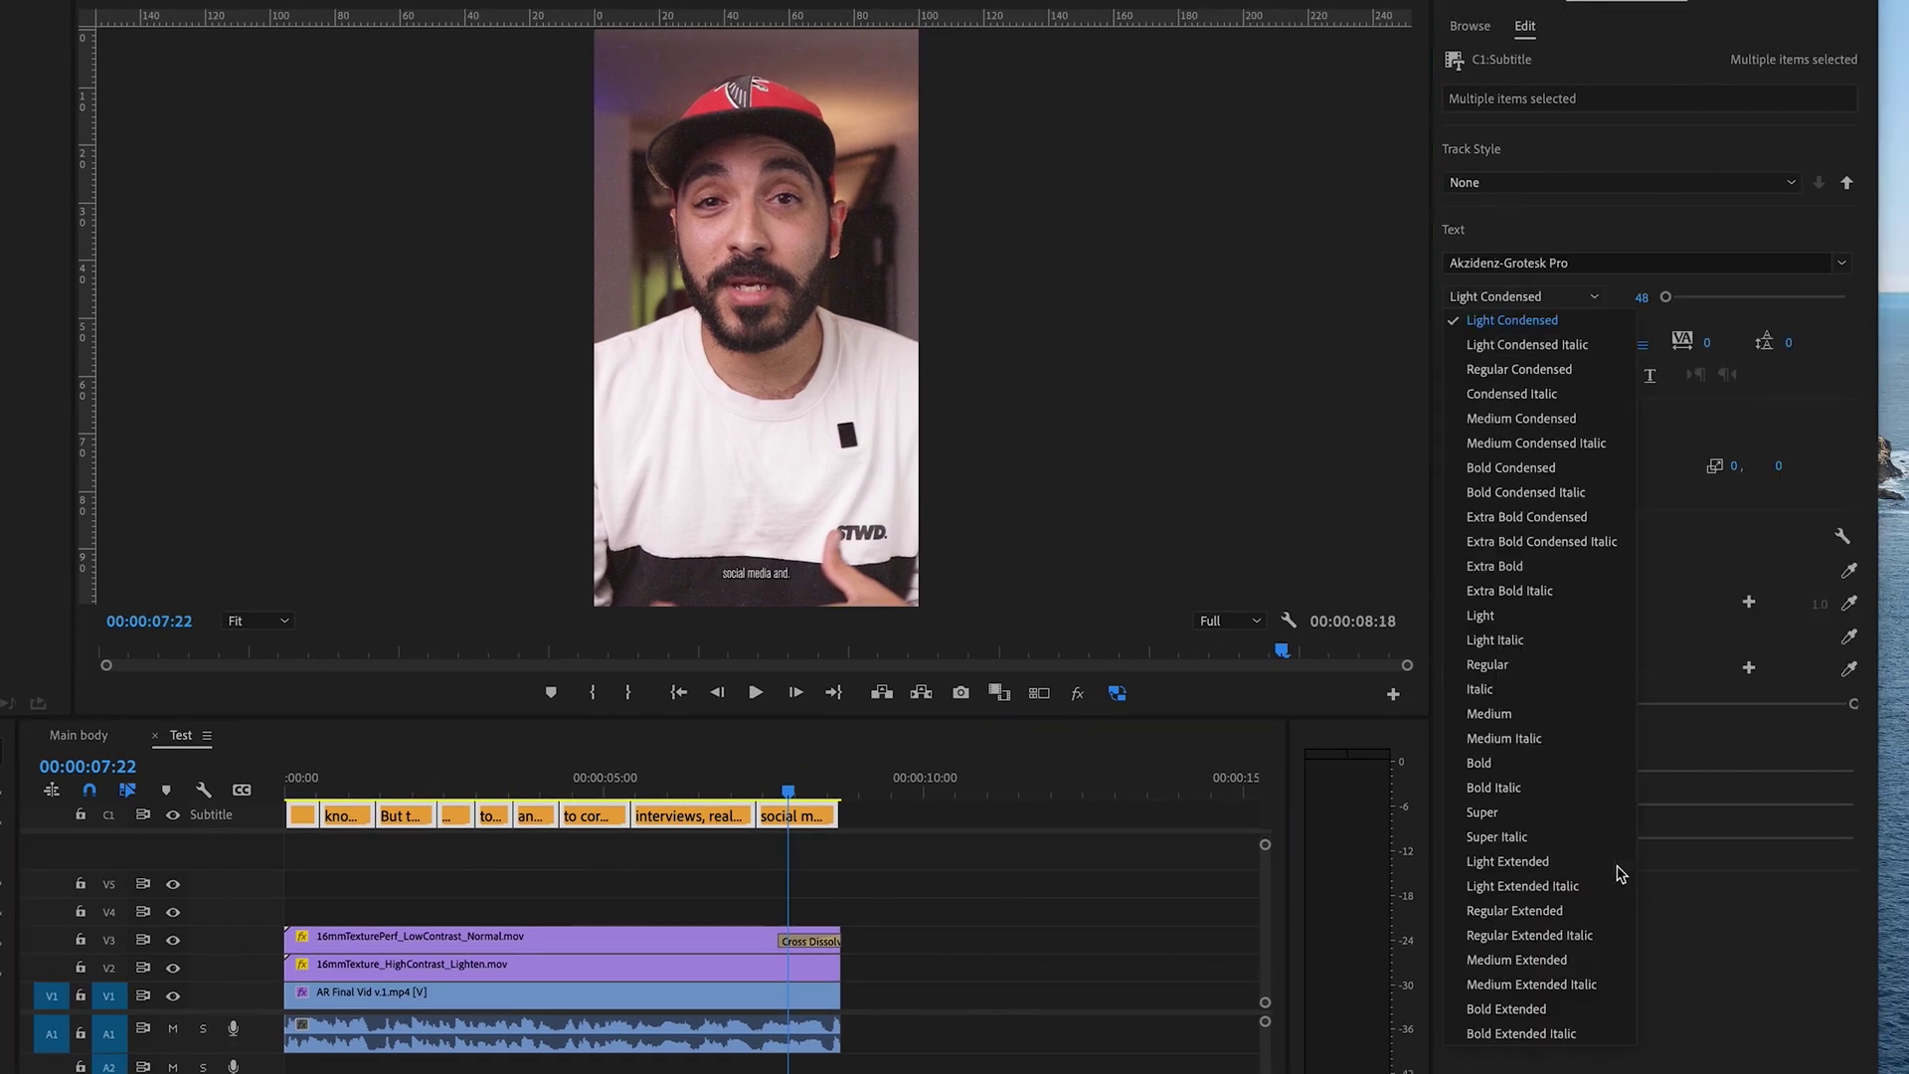
{"action": "left_click", "coordinate": [1561, 808]}
{"action": "left_click_drag", "start_coordinate": [1671, 299], "coordinate": [1671, 289]}
Centre the captions using the middle Zone cell, leaving the white fill unchanged, and preview an earlier caption
{"action": "left_click", "coordinate": [1502, 467]}
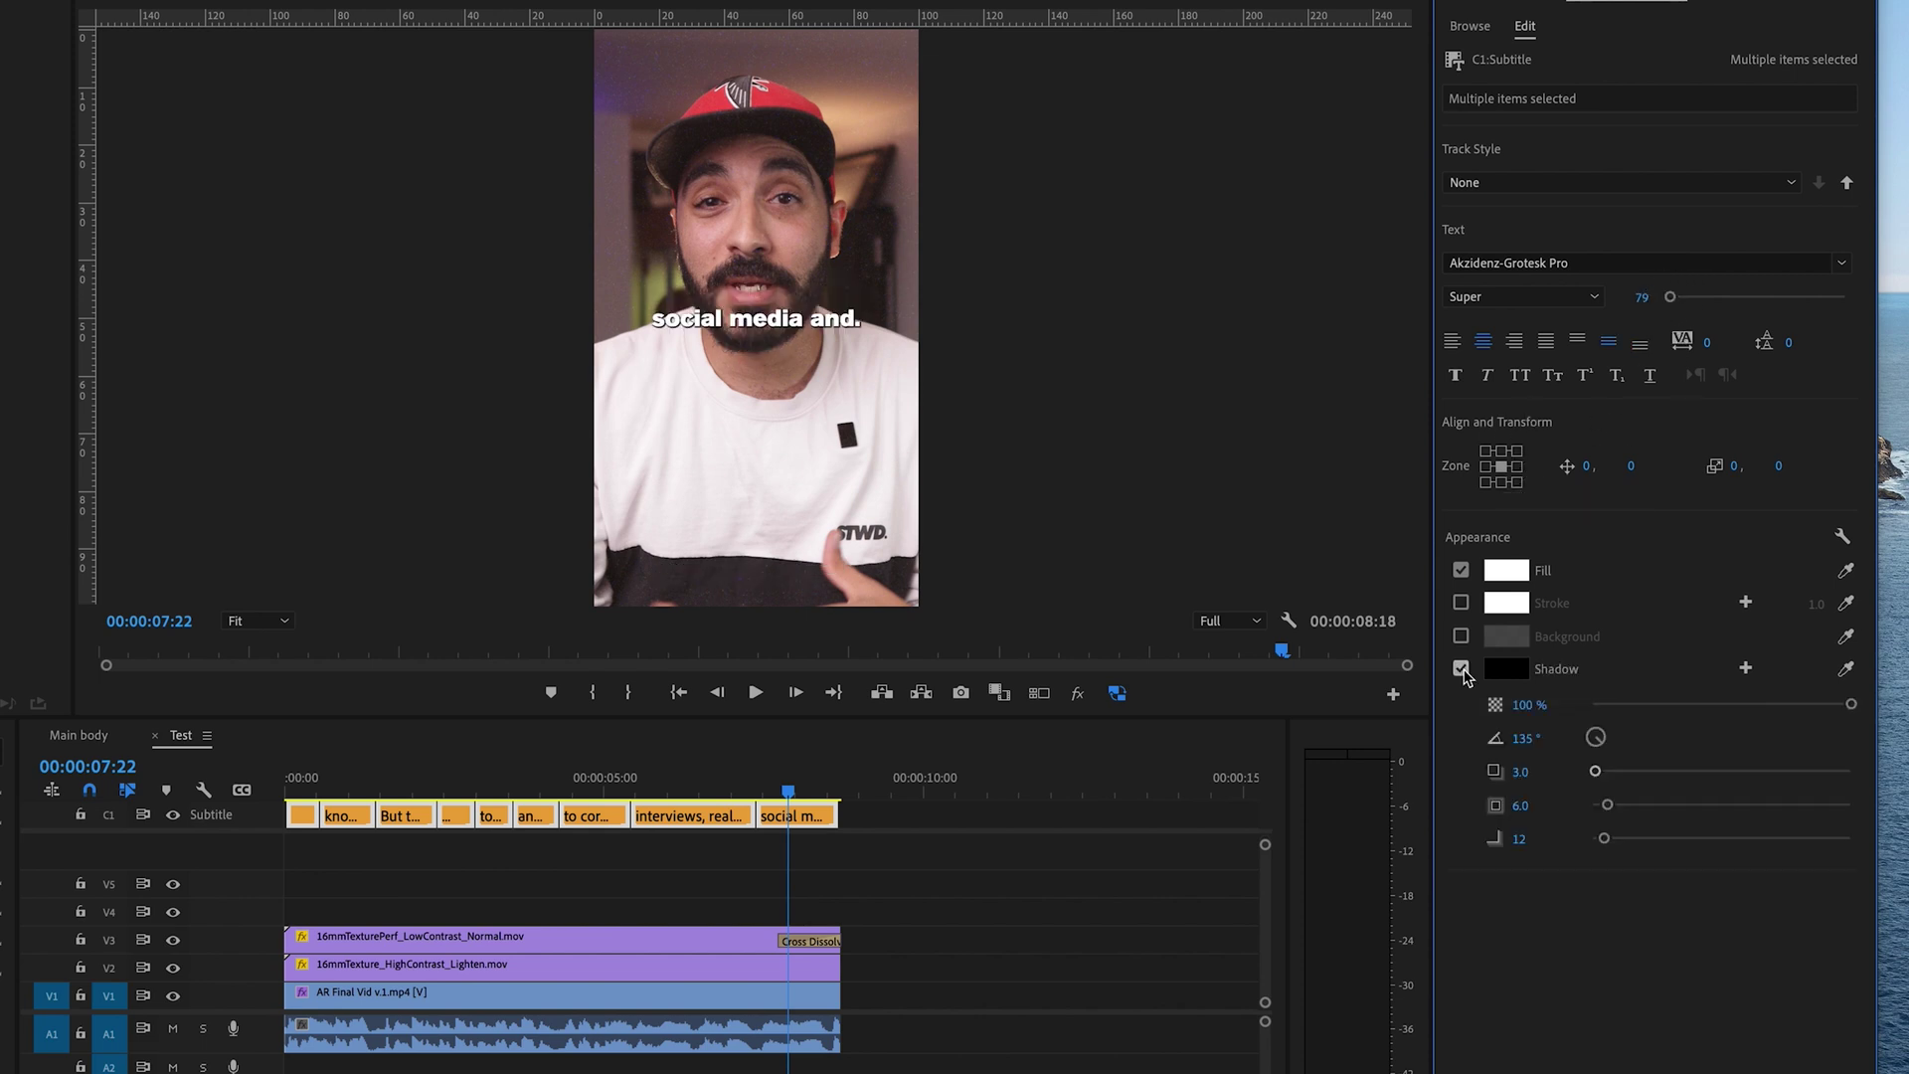
{"action": "left_click", "coordinate": [1506, 570]}
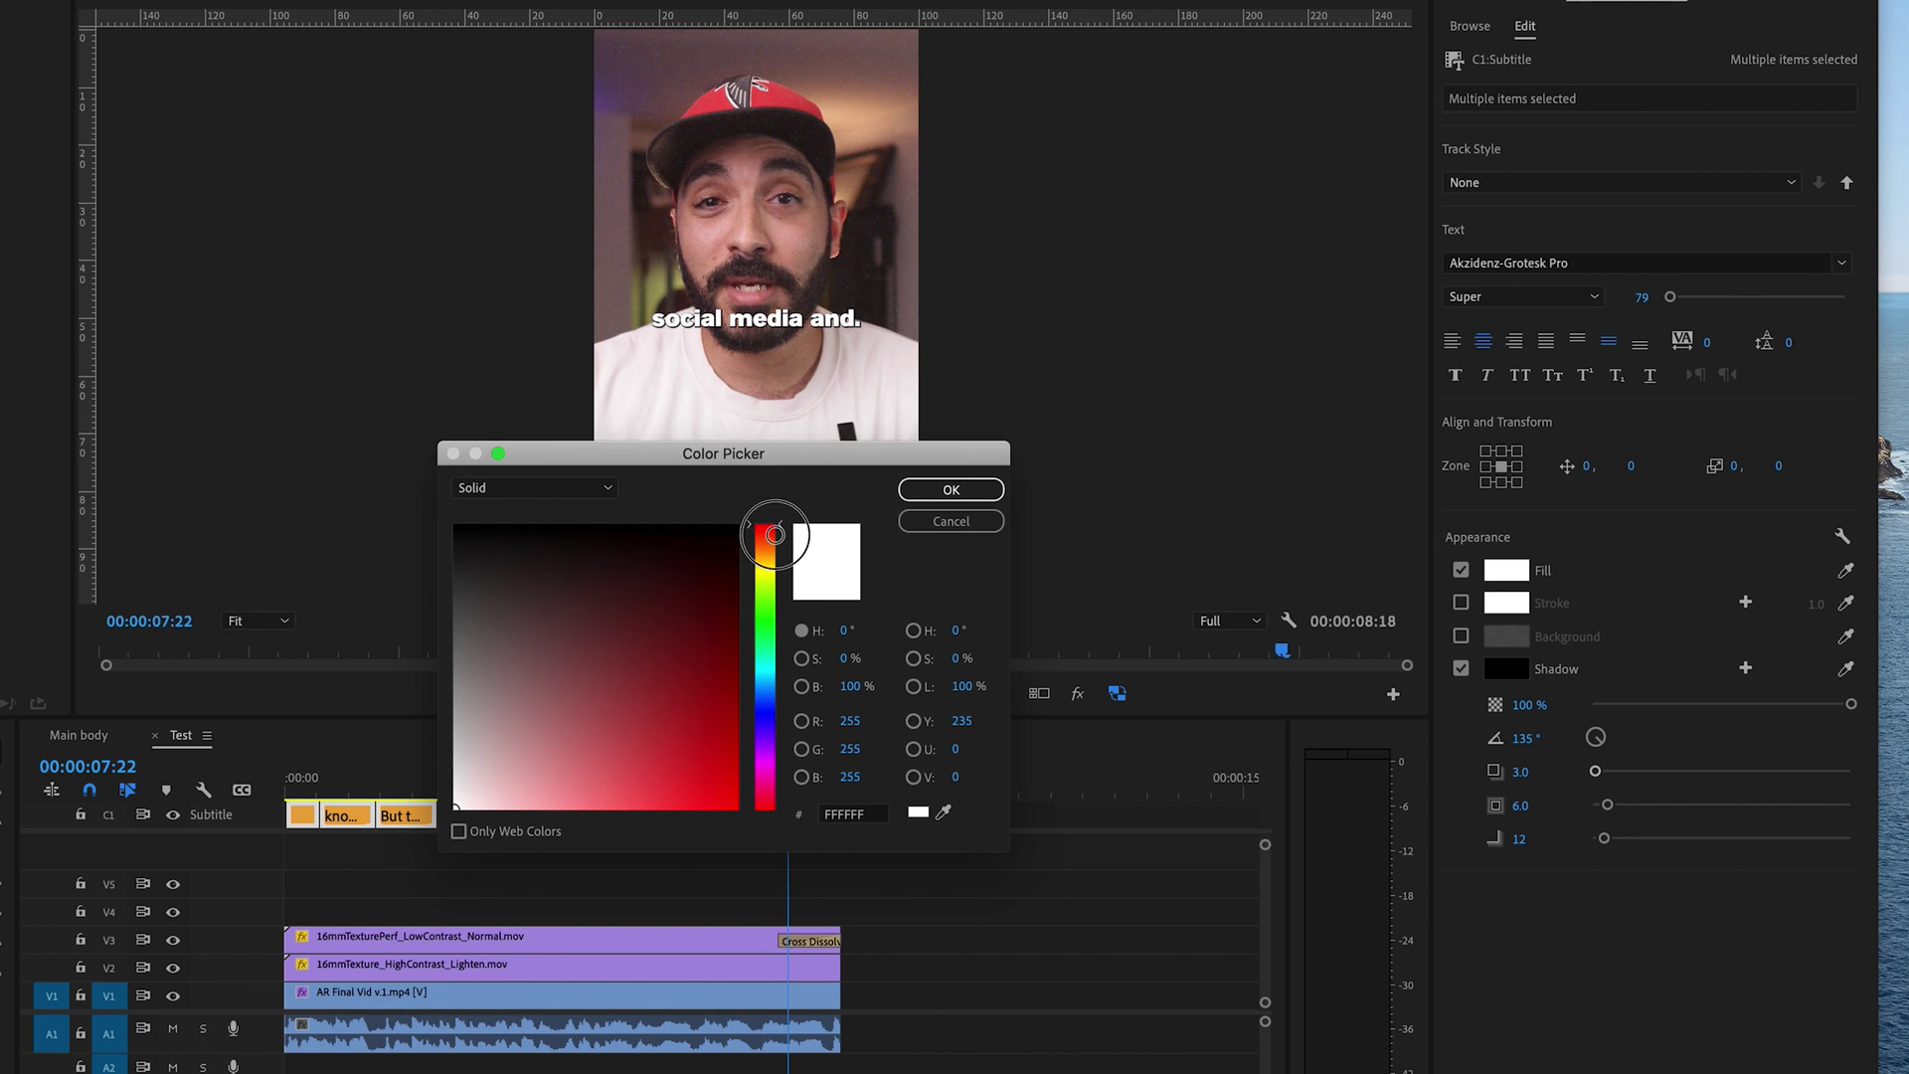
{"action": "left_click", "coordinate": [954, 490]}
{"action": "left_click", "coordinate": [341, 791]}
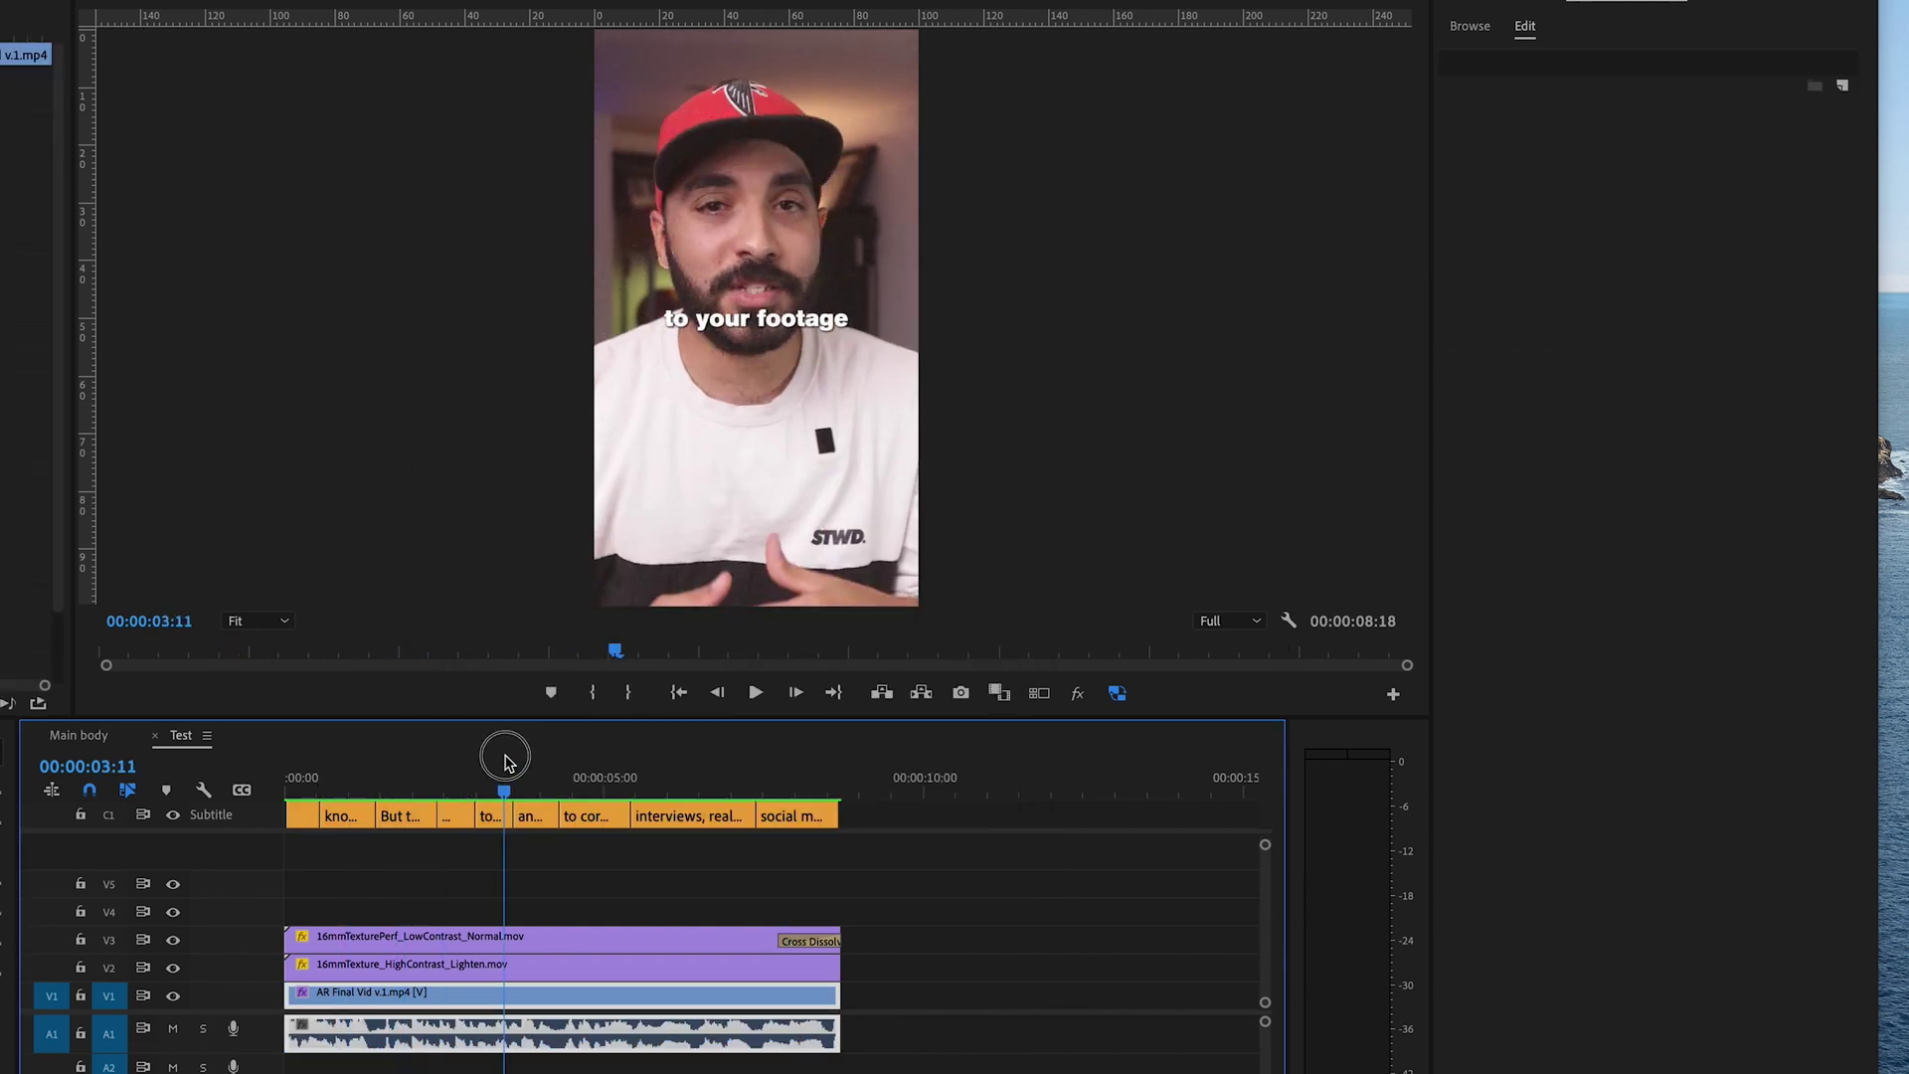